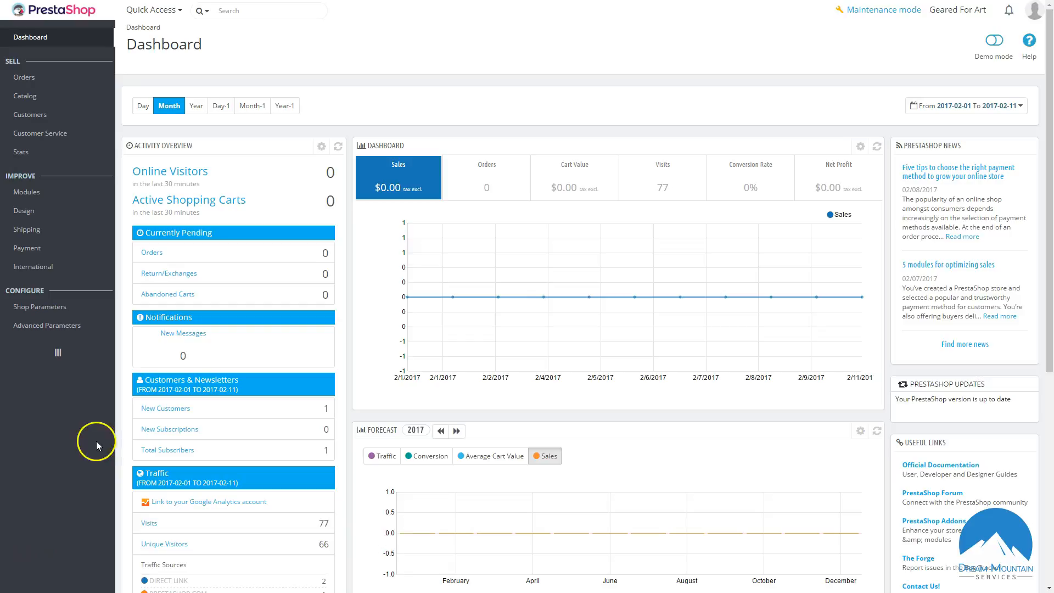
Open the shipping preferences of the shop.
mouse_move(33, 213)
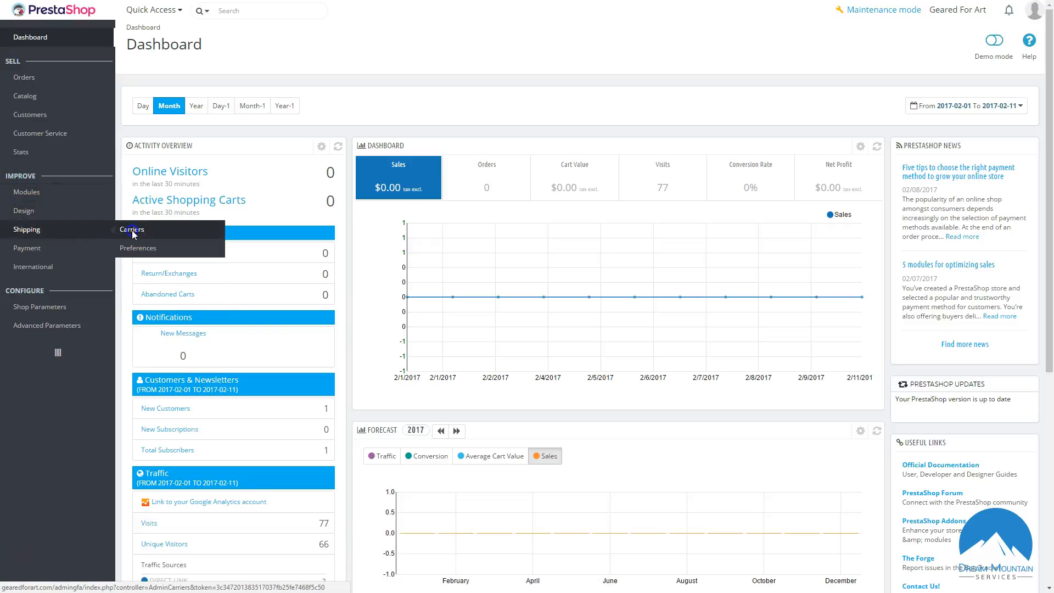
click(140, 247)
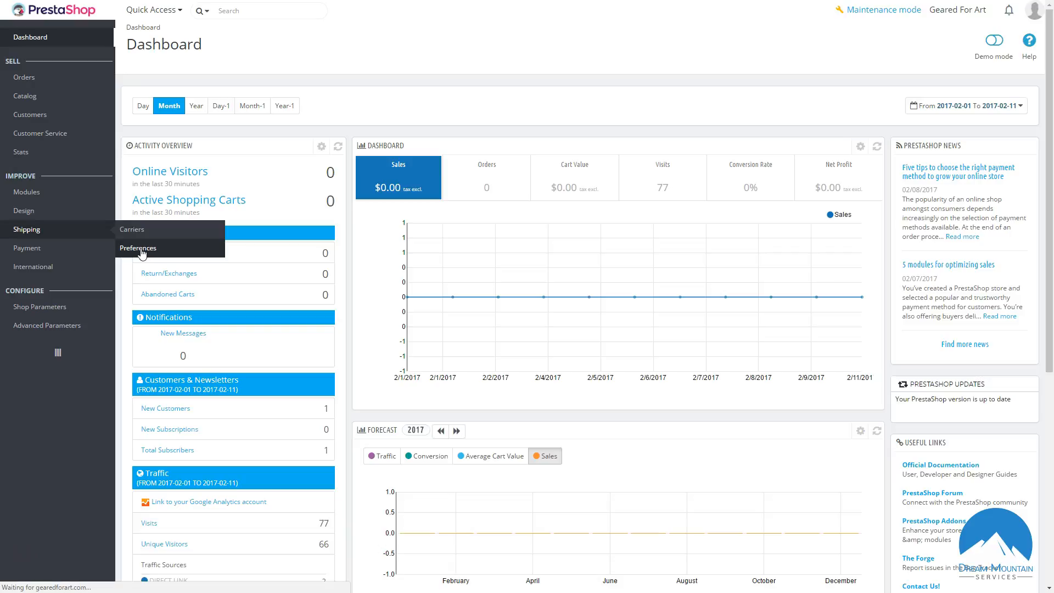
click(140, 251)
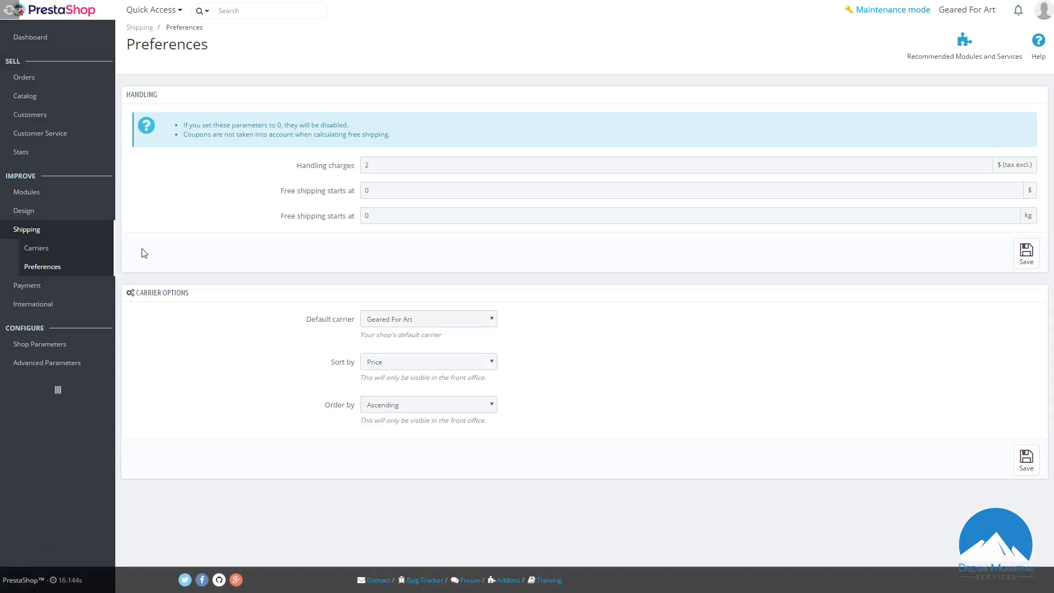
click(164, 254)
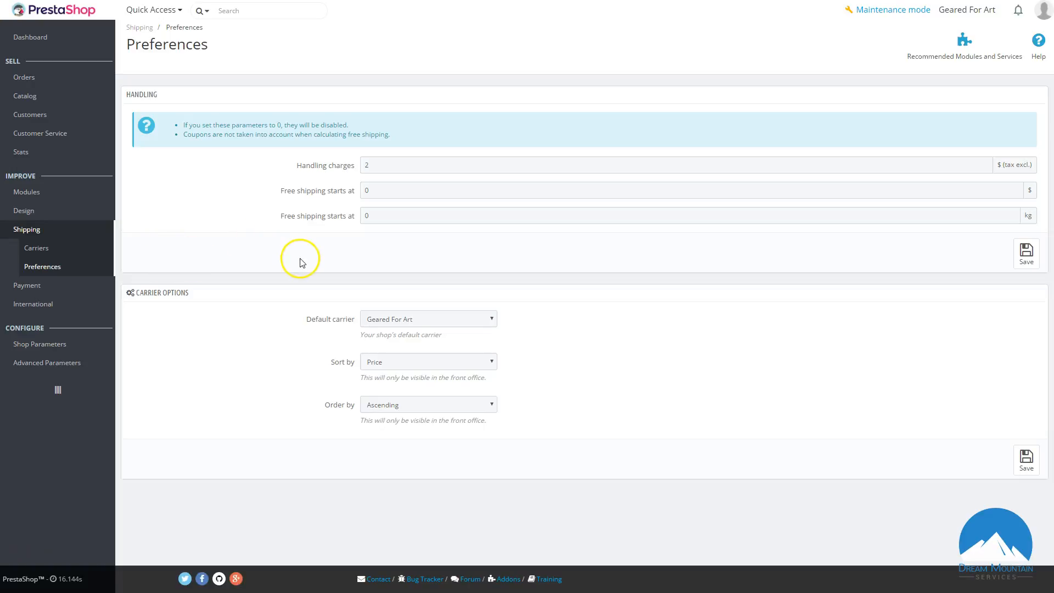
Set the handling charges to 0, keep both free shipping thresholds at 0, and save the handling settings.
click(350, 167)
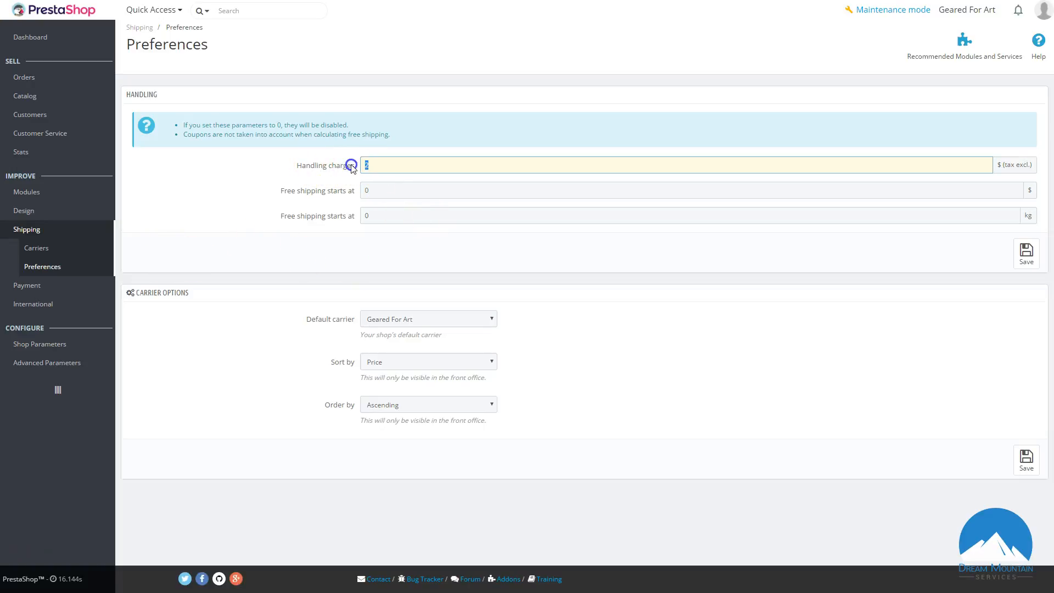
click(297, 184)
click(321, 192)
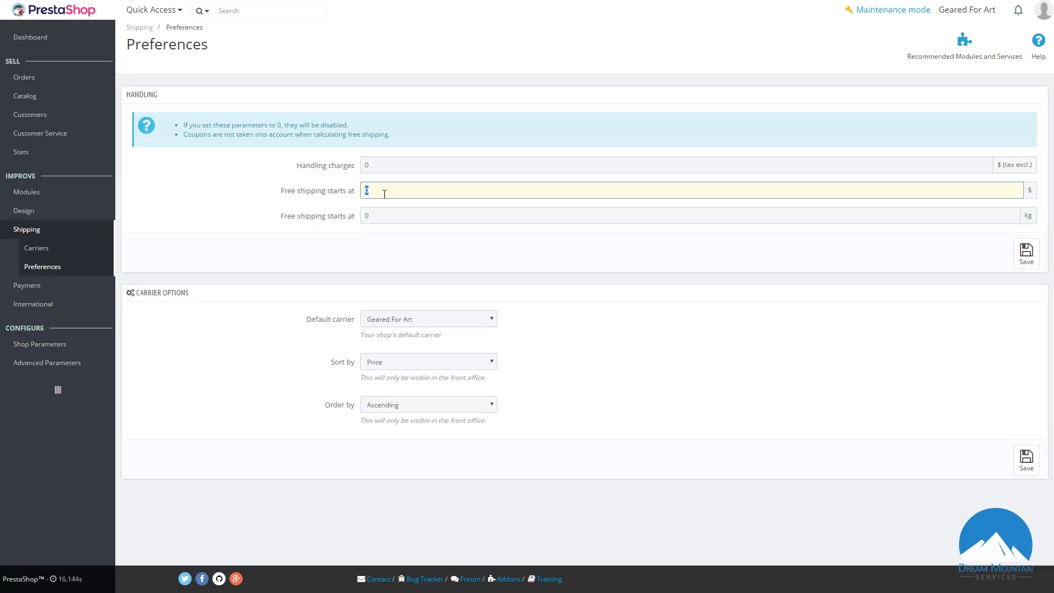
click(385, 215)
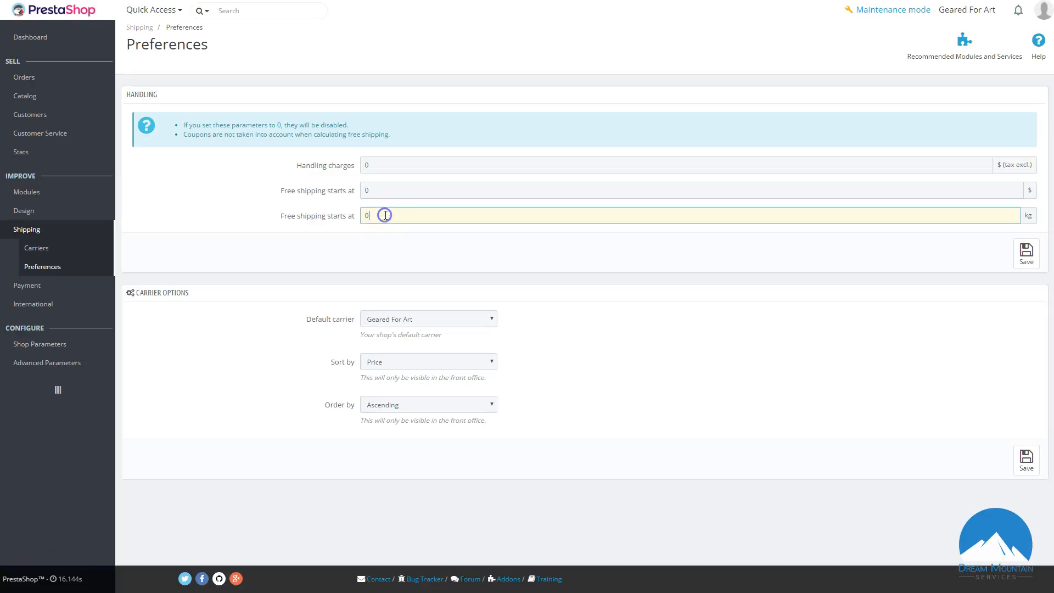
click(387, 194)
click(384, 215)
double_click(385, 217)
click(528, 241)
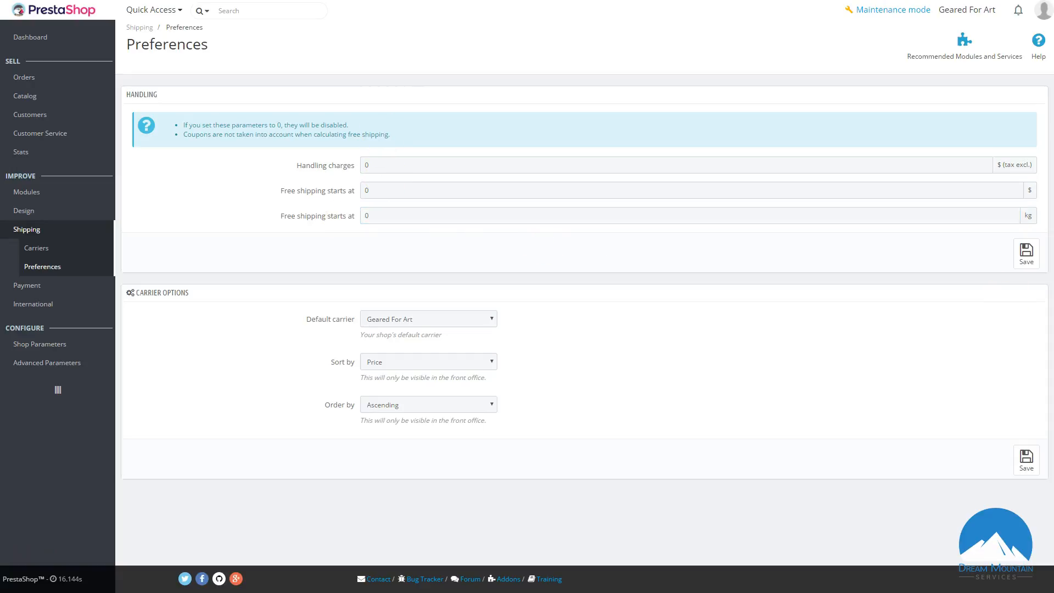
click(1024, 258)
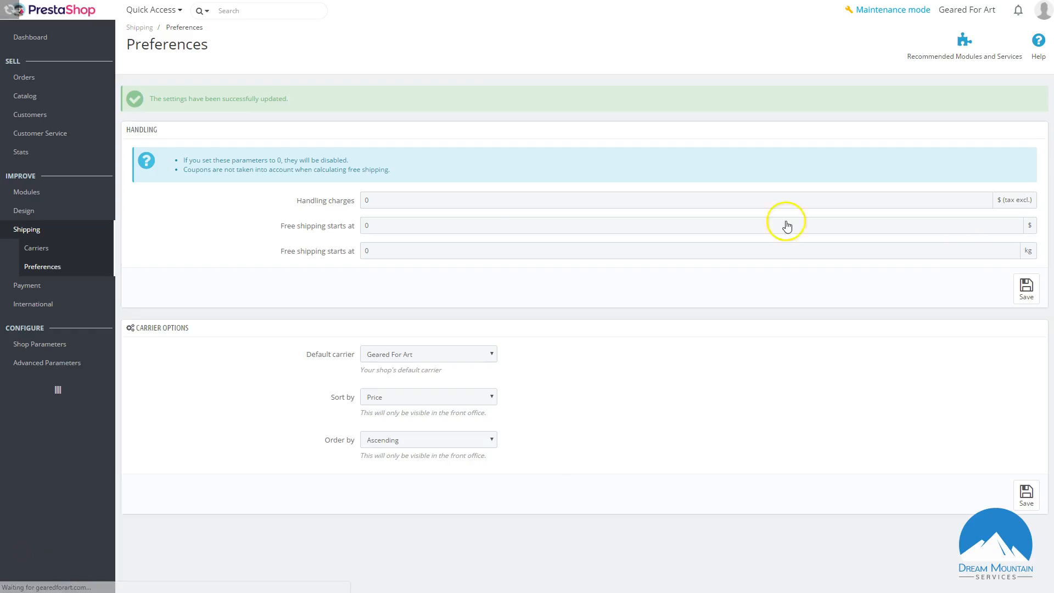
Delete the Geared For Art carrier from the shop's carriers list.
click(43, 249)
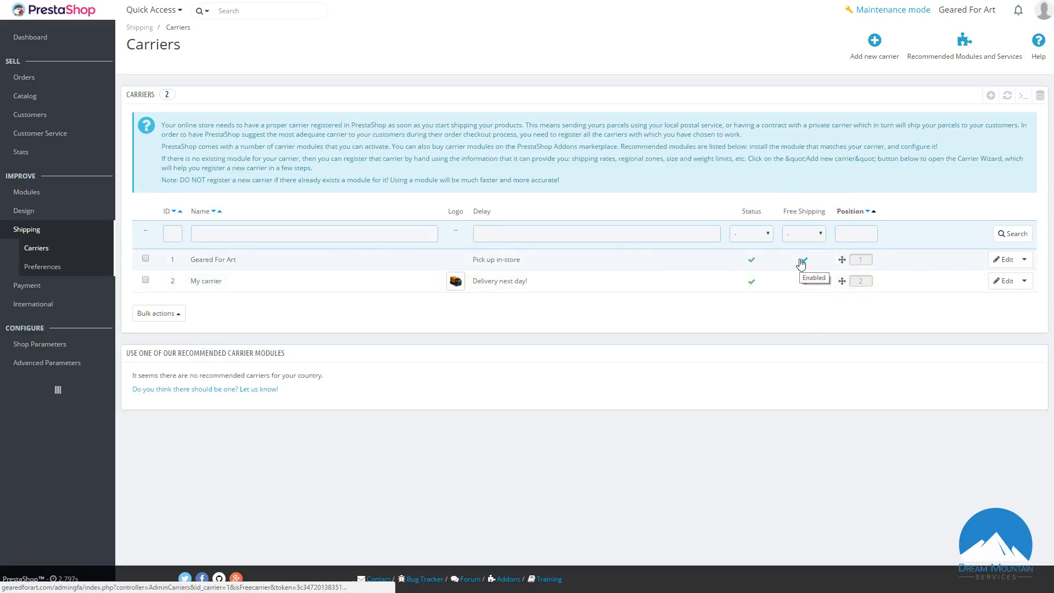
click(1024, 259)
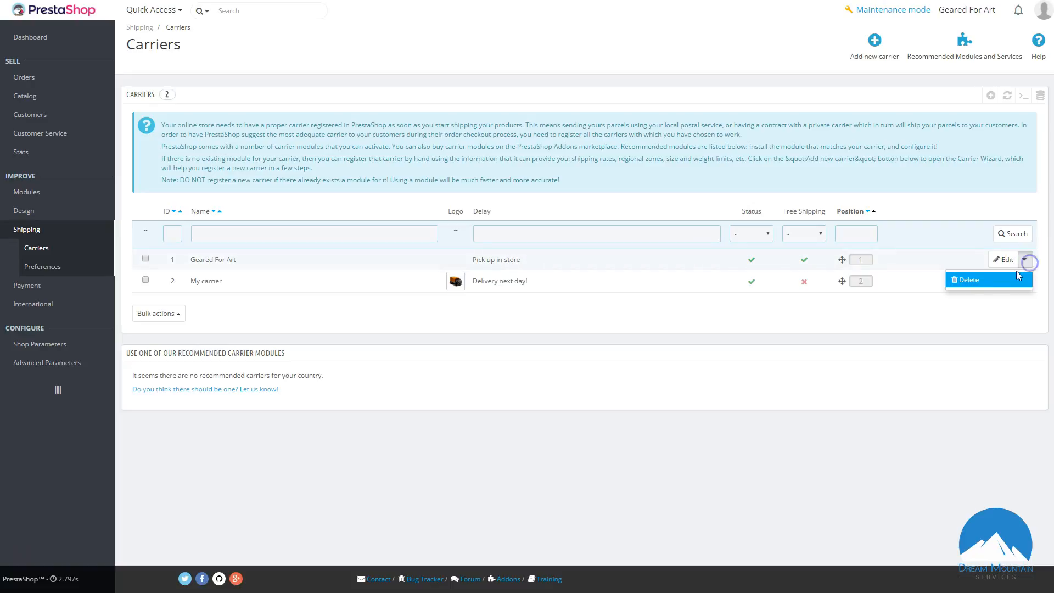
click(969, 281)
click(571, 71)
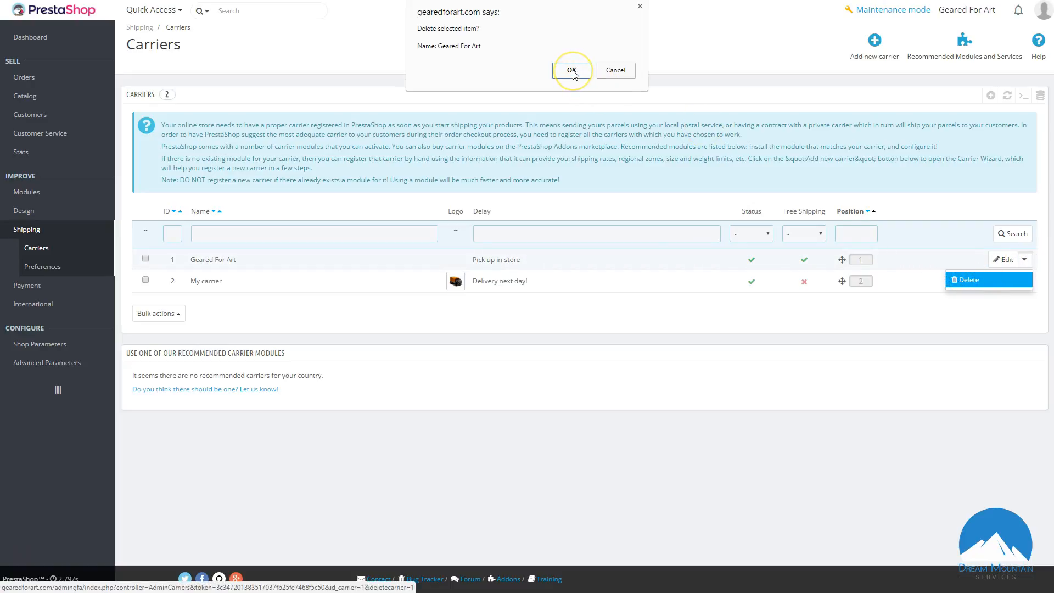
click(572, 71)
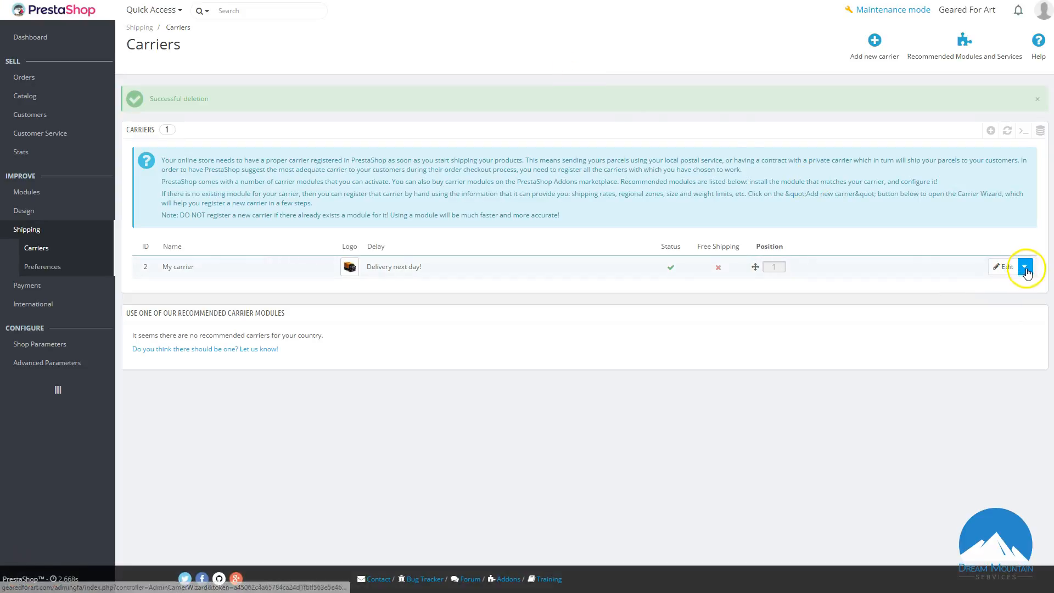
Edit the remaining carrier, My carrier, setting its name to USPS Priority Mail and its transit time to 2-5.
click(1007, 271)
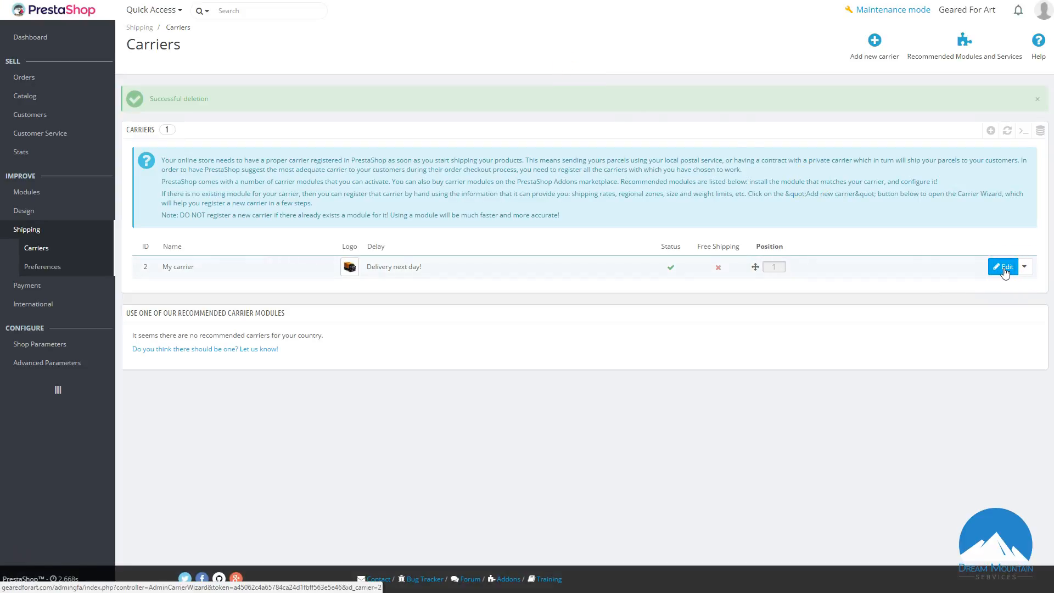
click(1004, 271)
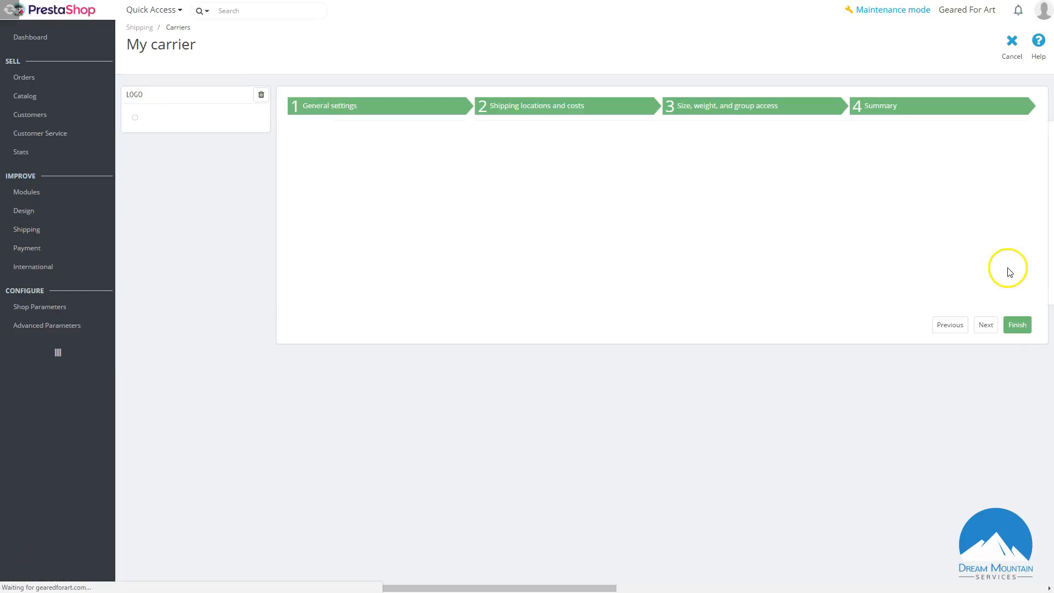
triple_click(531, 137)
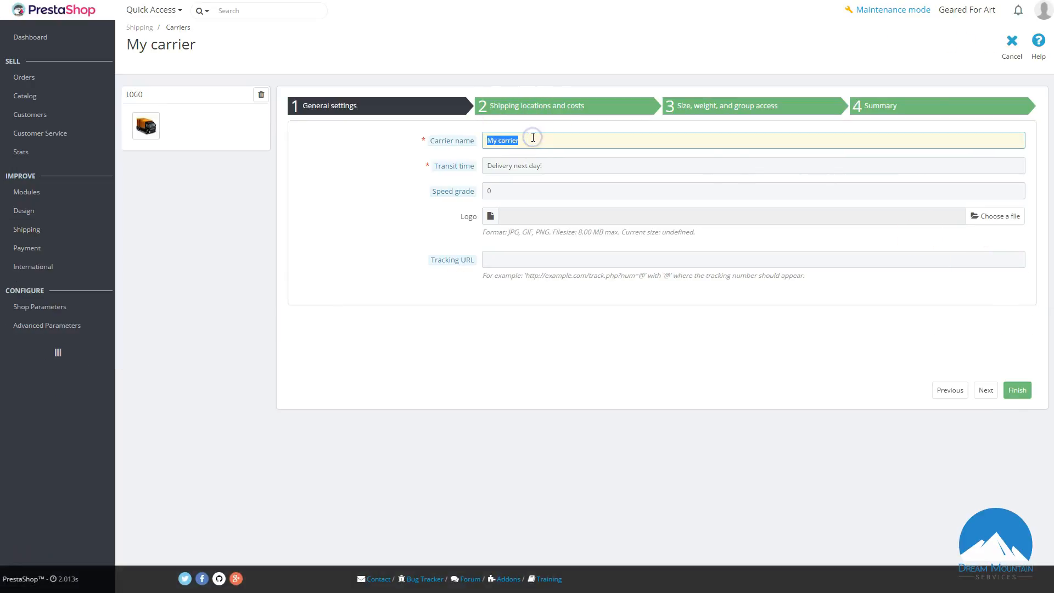
text(USPS Priority Mail)
key(Tab)
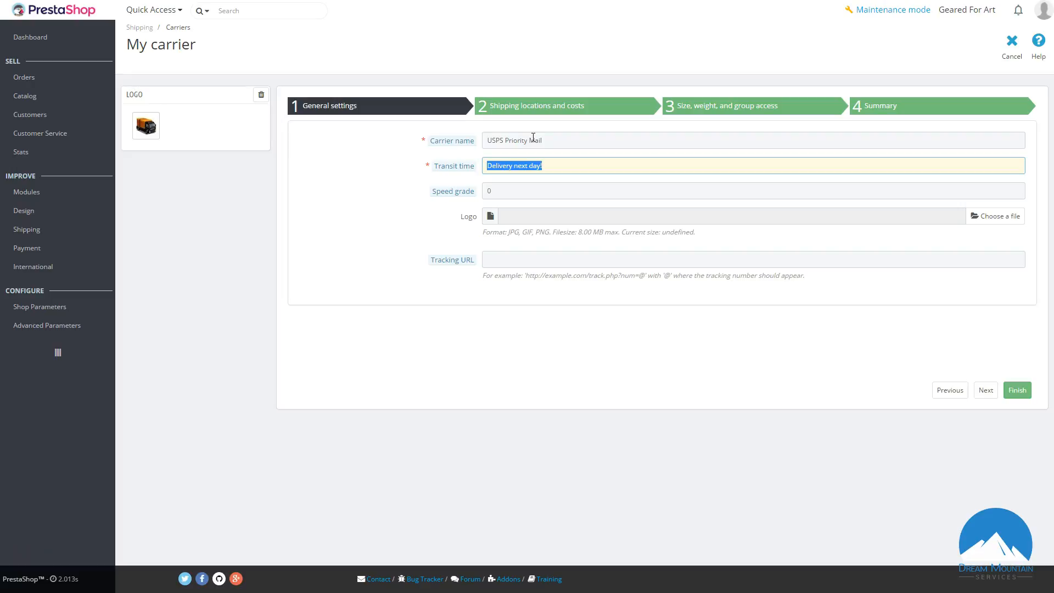
text(2-5)
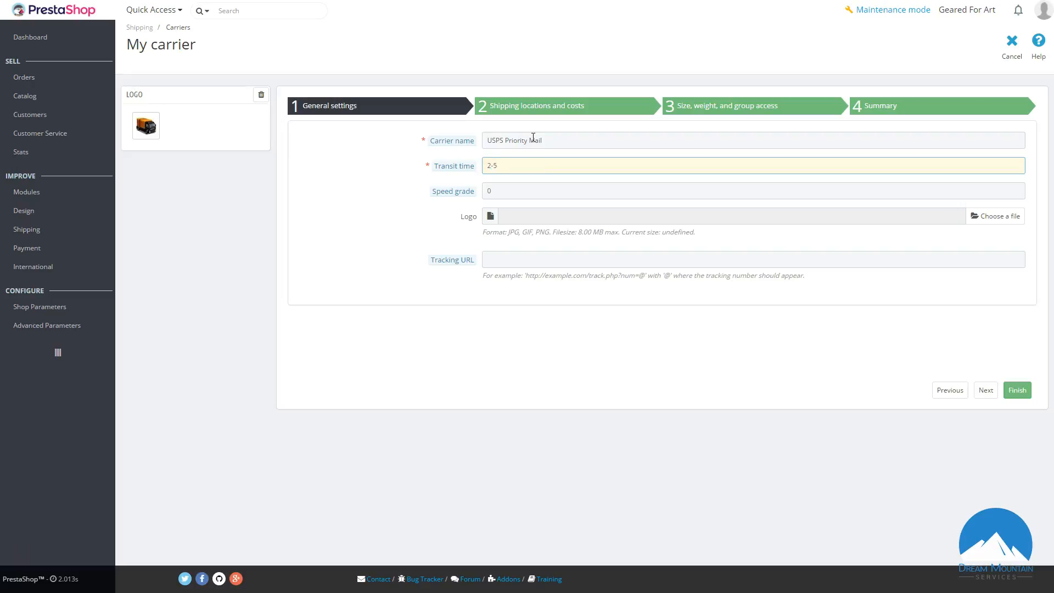
click(525, 192)
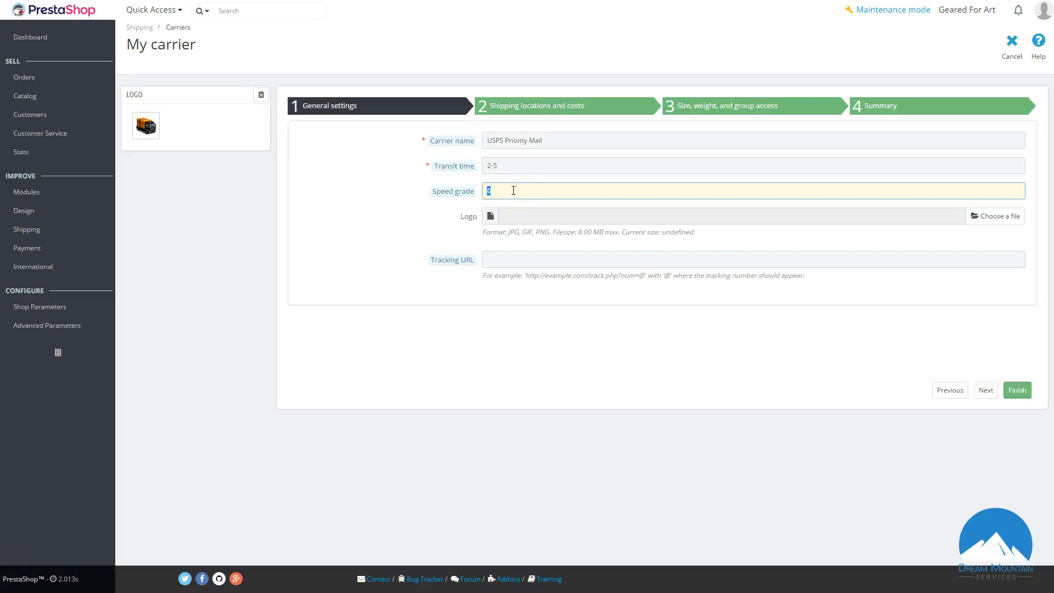
Choose the file USPS Logo_Web.png as the carrier's logo.
click(995, 216)
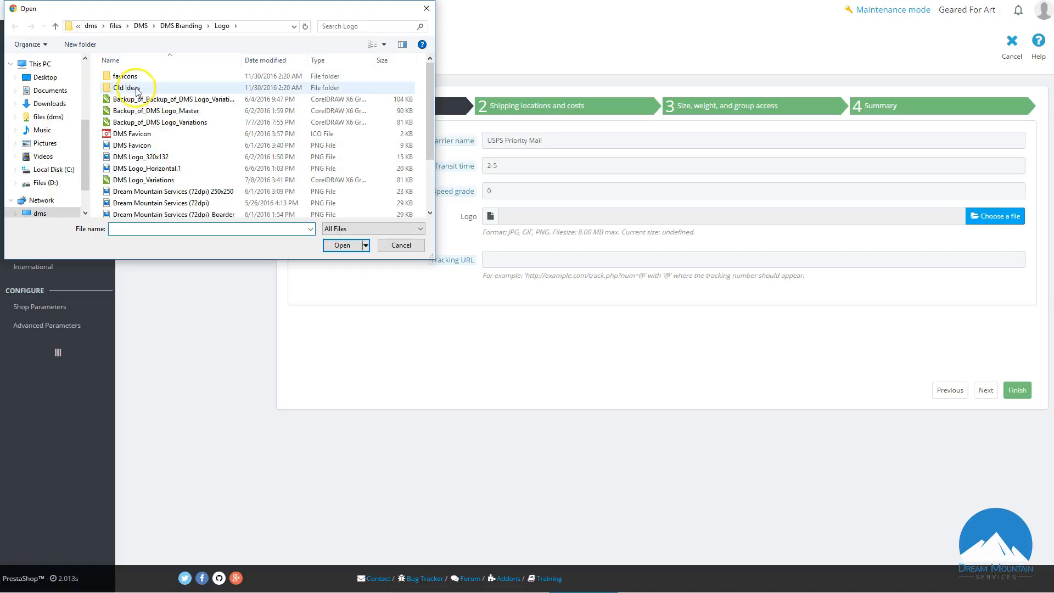
scroll(201, 133, down, 3)
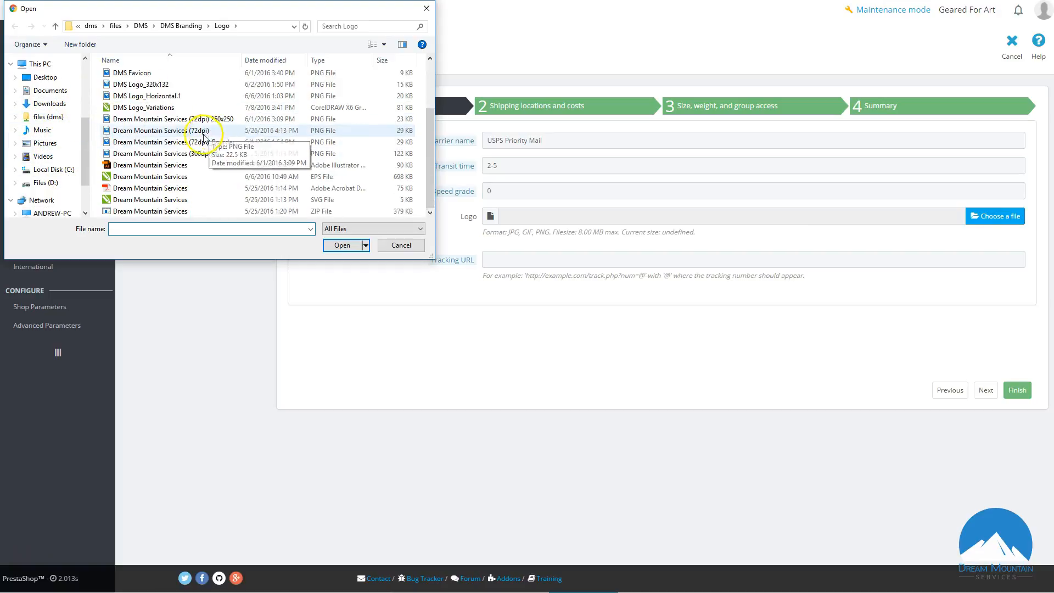
scroll(196, 159, up, 3)
click(184, 26)
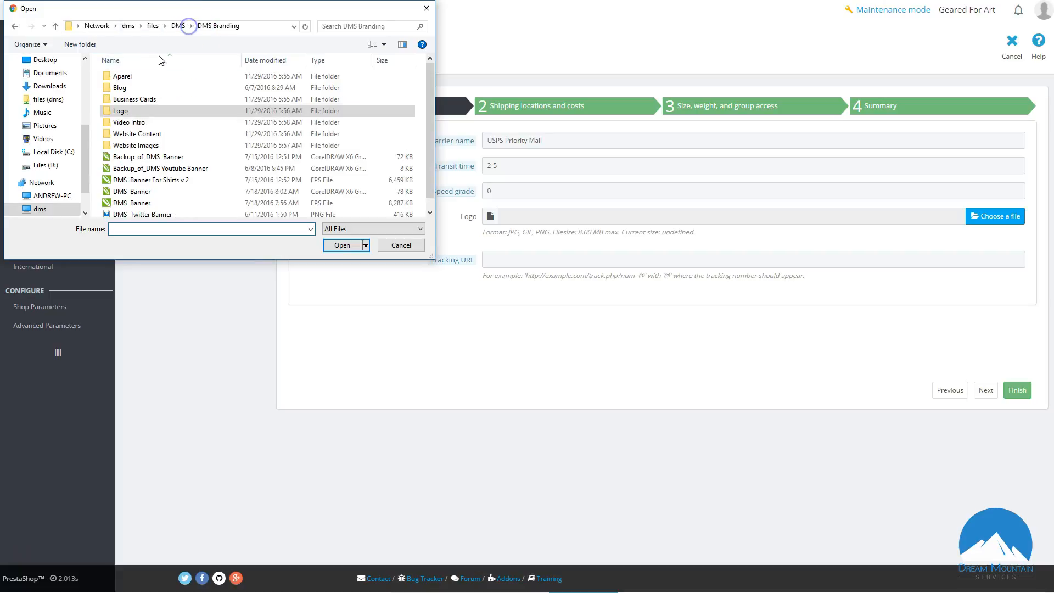
click(178, 26)
scroll(187, 168, down, 7)
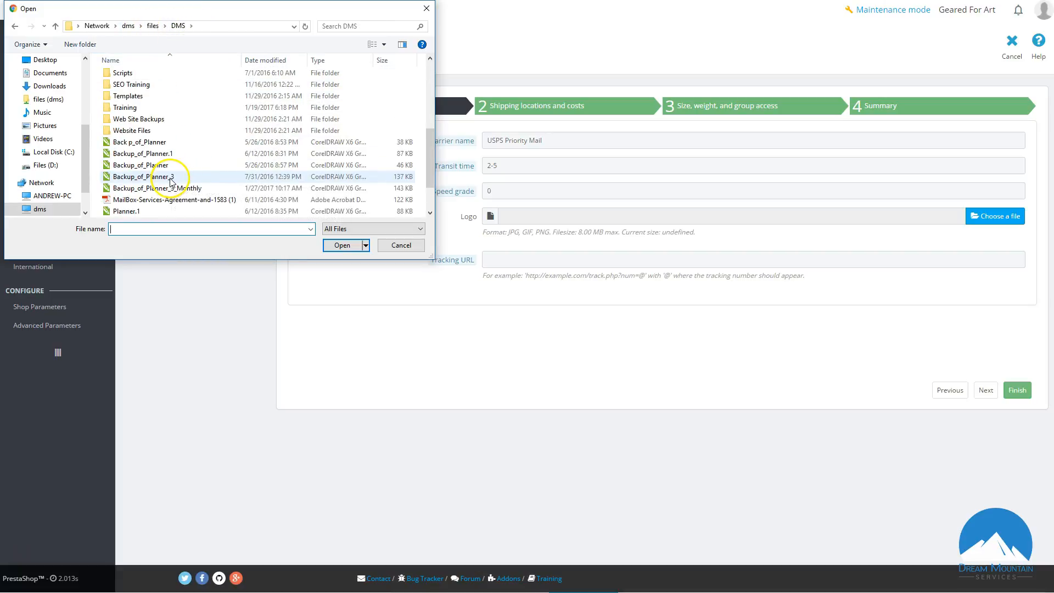
double_click(147, 132)
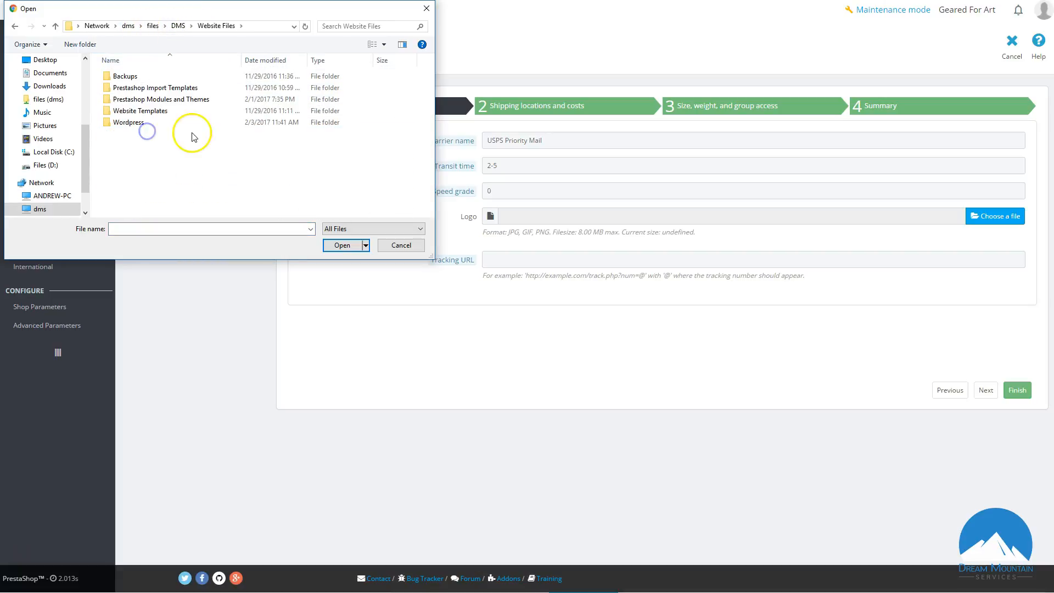
click(180, 26)
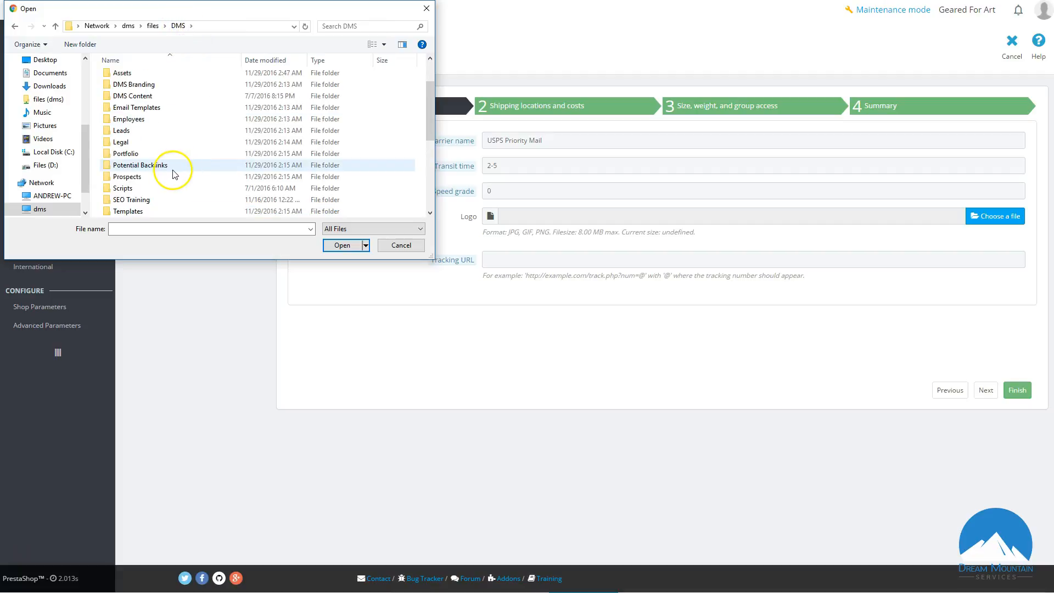
scroll(174, 165, up, 2)
double_click(129, 121)
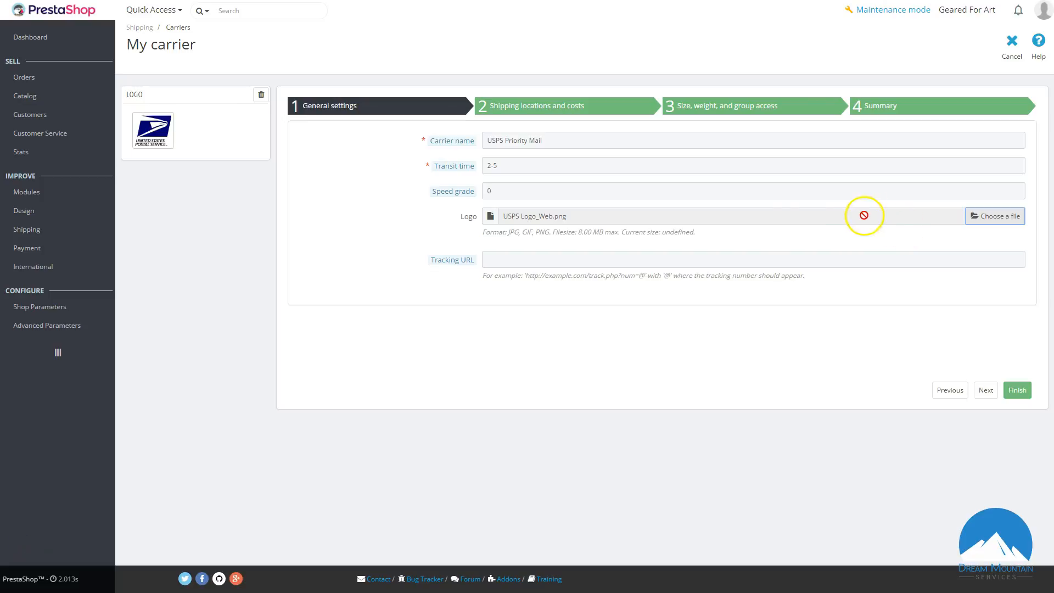
Switch to a new browser window and search Google for "usps tracking url".
click(514, 258)
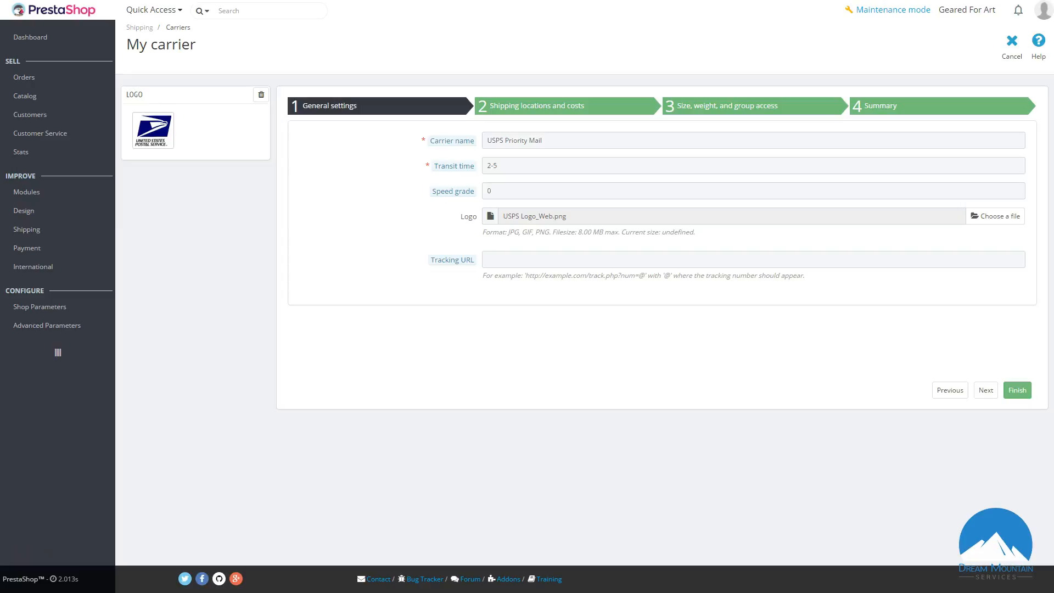
drag(1053, 132, 444, 1)
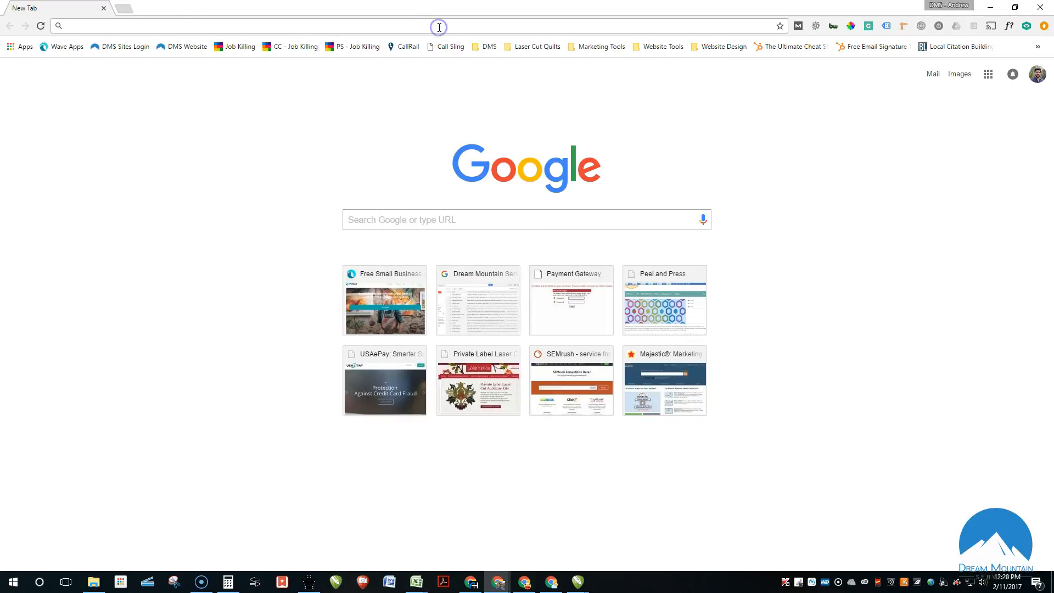
text(usps)
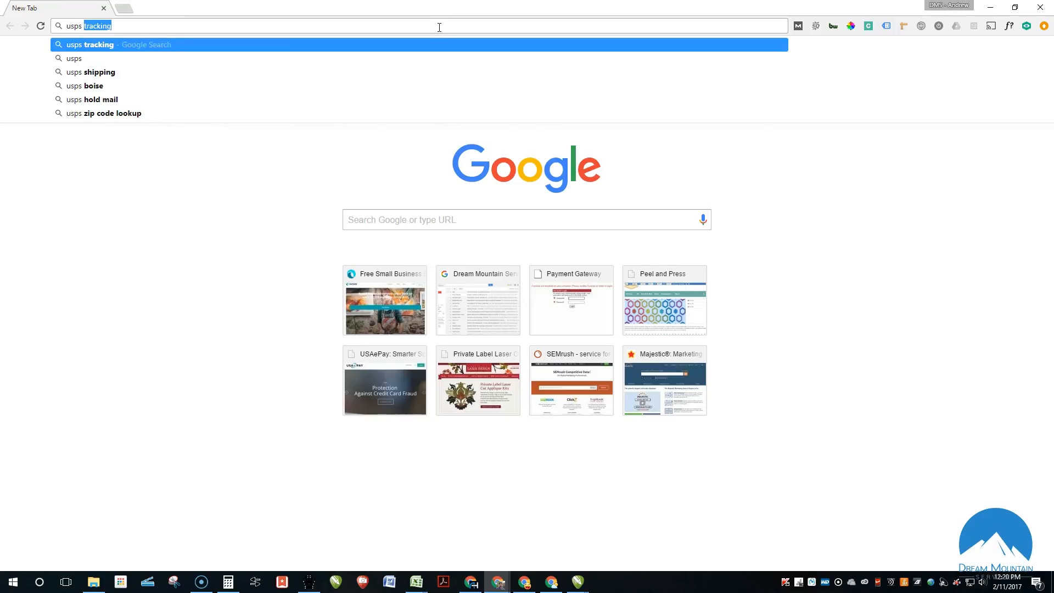
text( tracking ur)
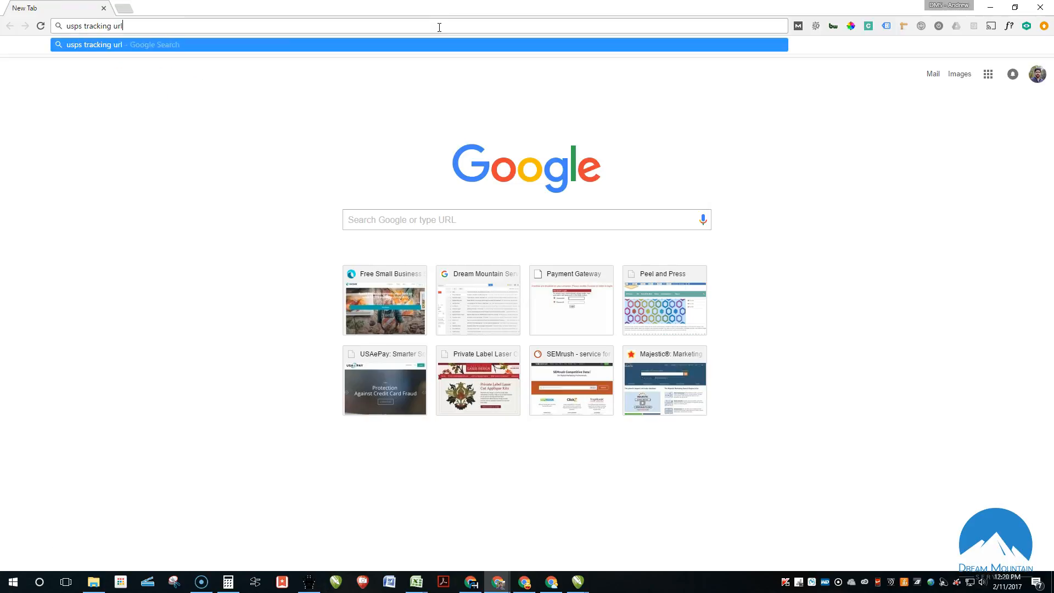
text(l)
key(Return)
click(476, 136)
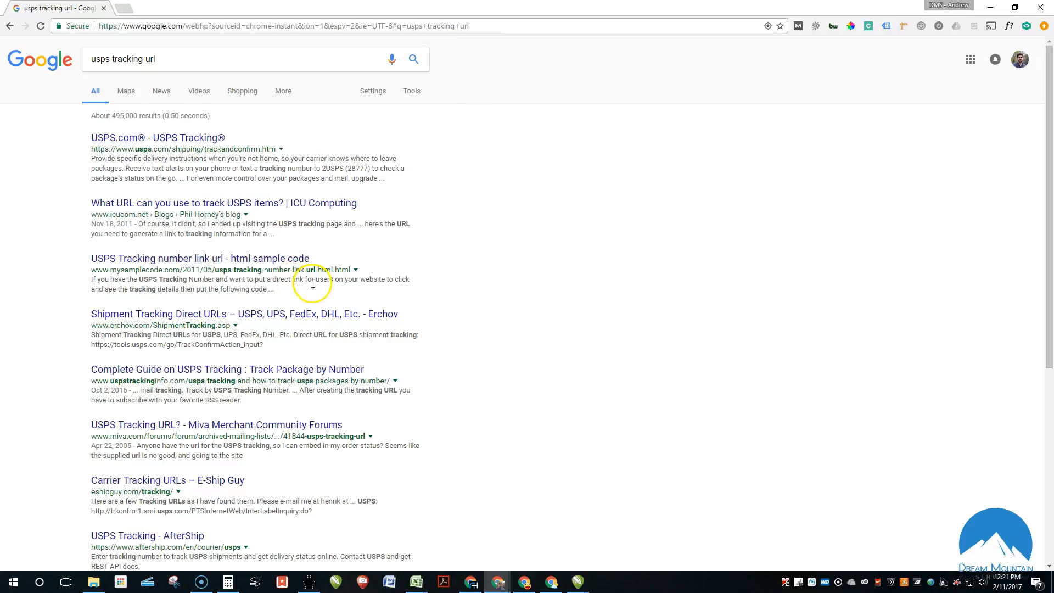
click(226, 206)
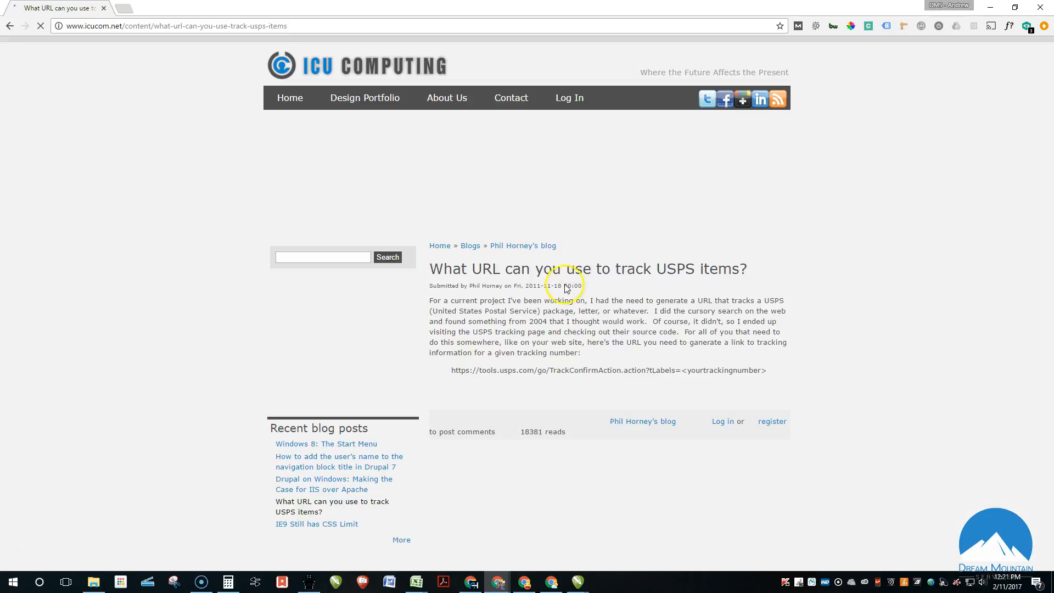
drag(451, 371, 681, 372)
key(ctrl+c)
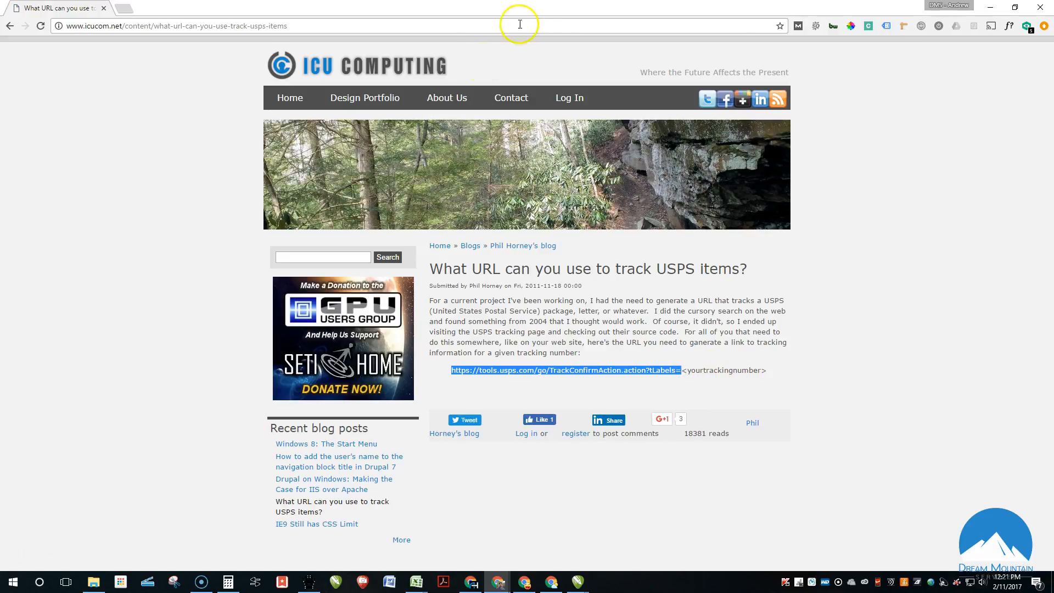
click(1047, 12)
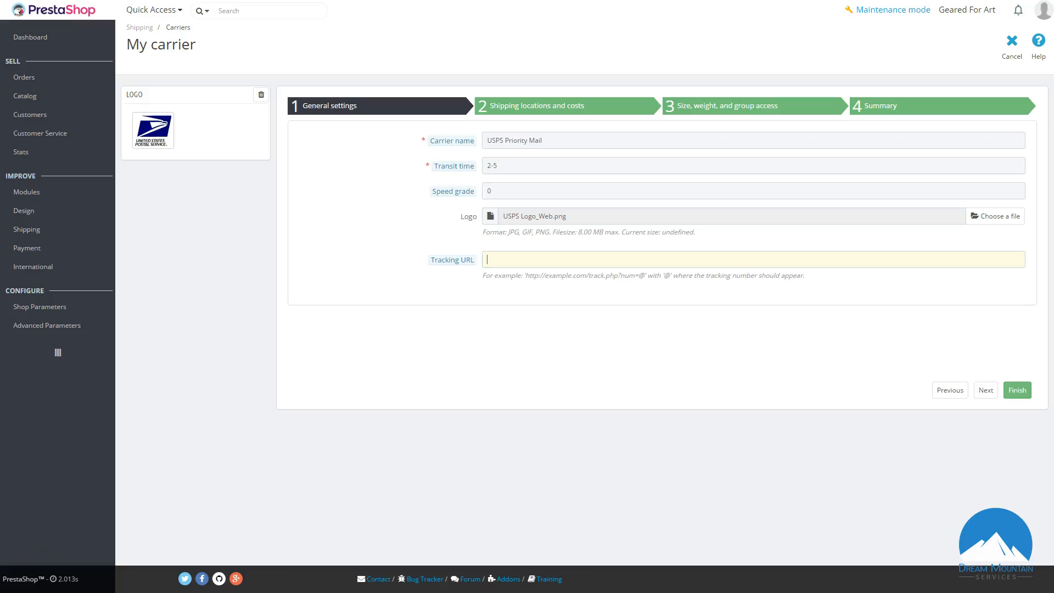
key(ctrl+v)
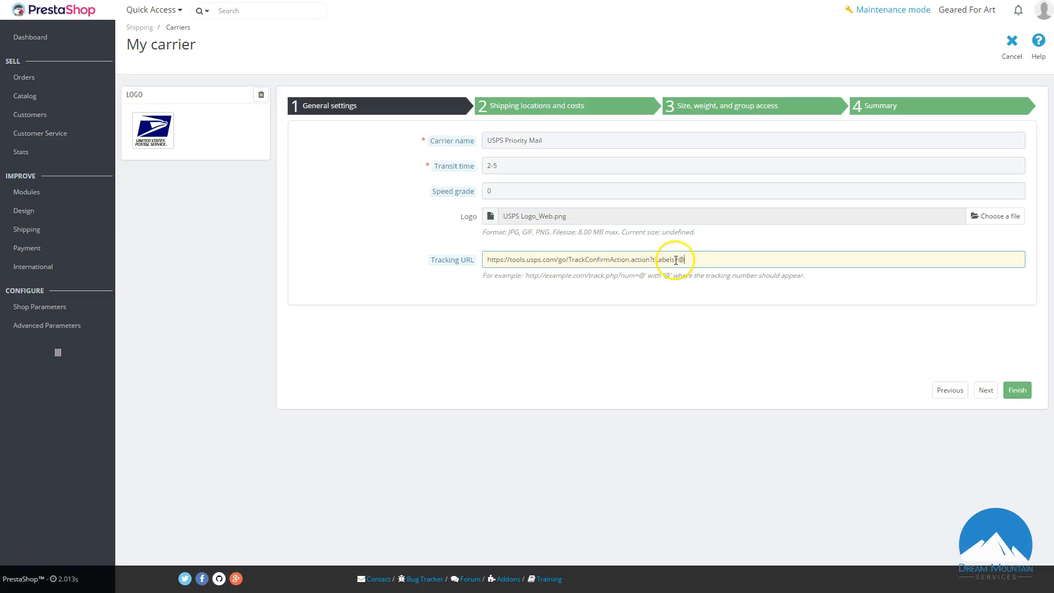
In the carrier's shipping locations and costs, turn off handling costs, bill according to total price and set the tax to No tax.
click(989, 392)
mouse_move(423, 144)
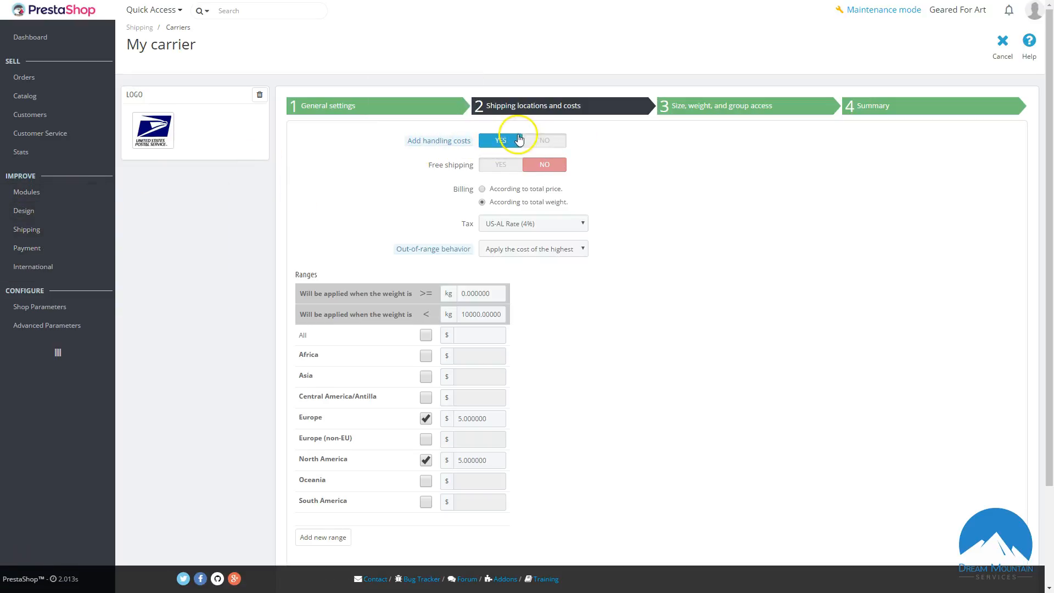
click(539, 141)
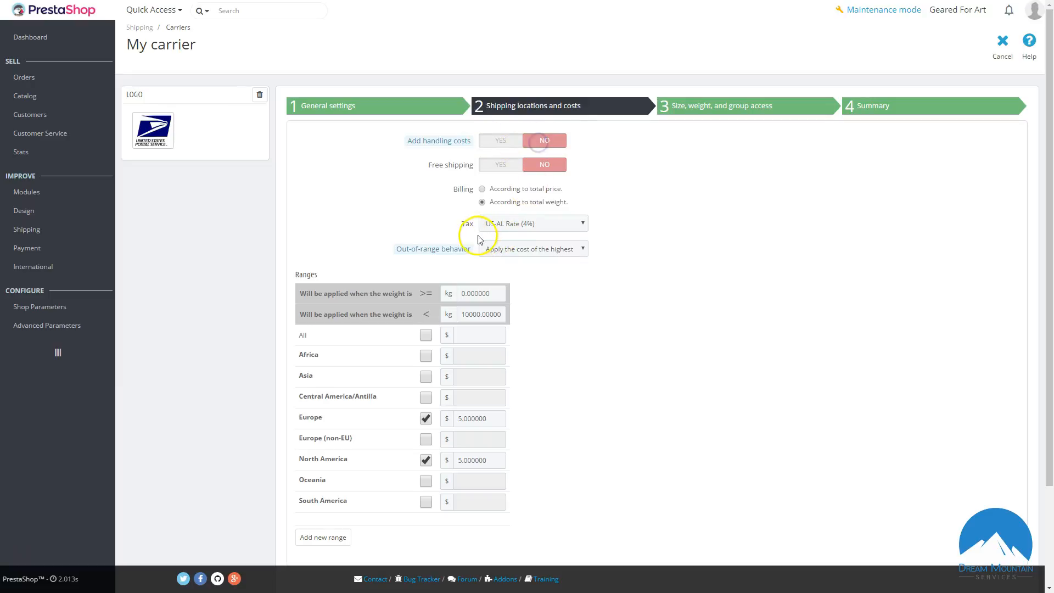
click(482, 189)
click(560, 191)
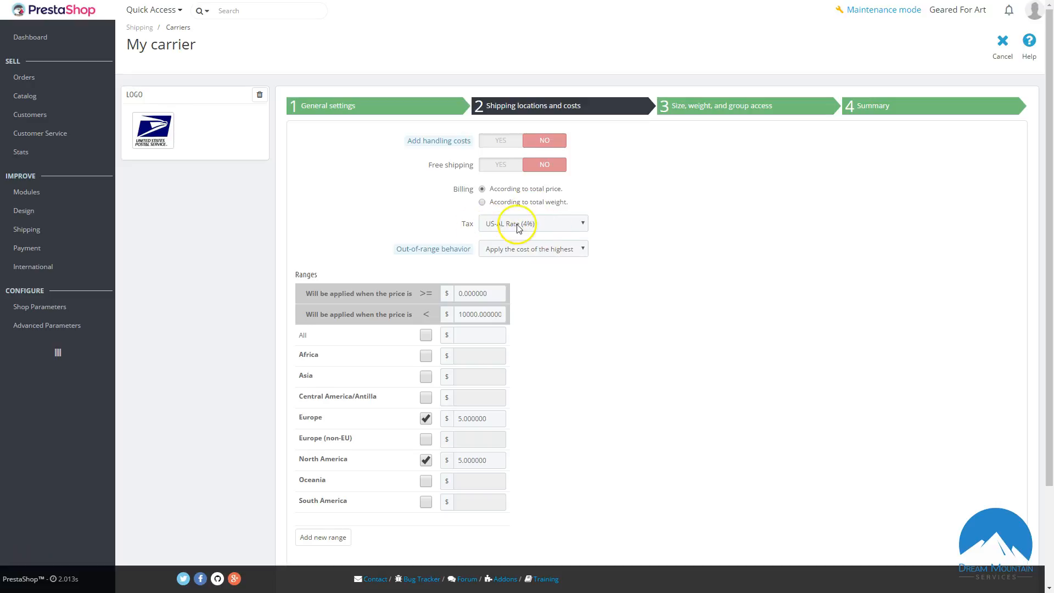
click(542, 224)
click(502, 237)
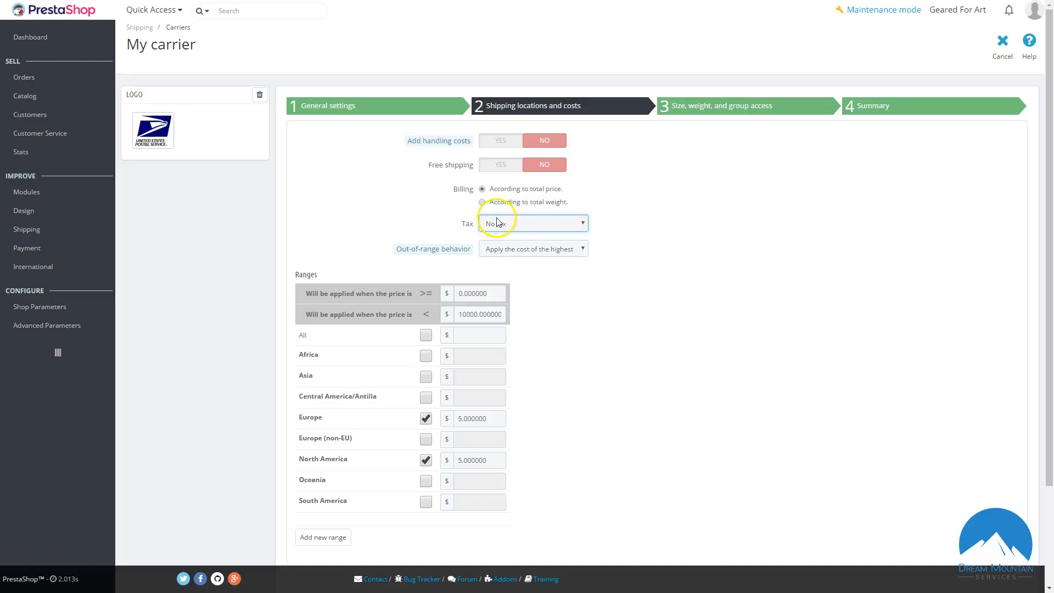
click(585, 302)
mouse_move(431, 255)
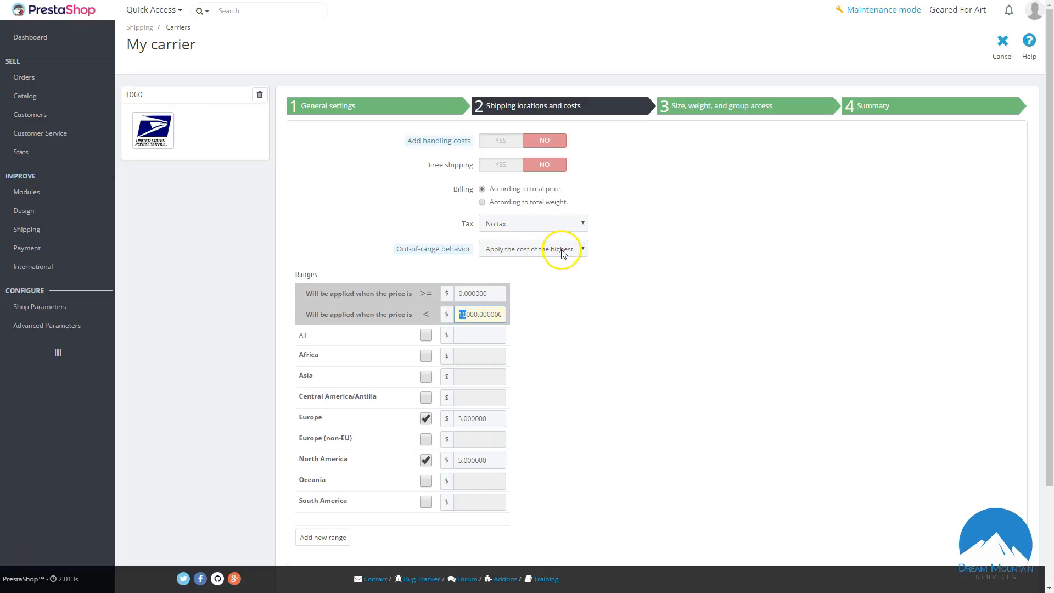
Exclude Europe from the delivery zones and charge North America $6 in the first price range, capped at $50.
click(426, 418)
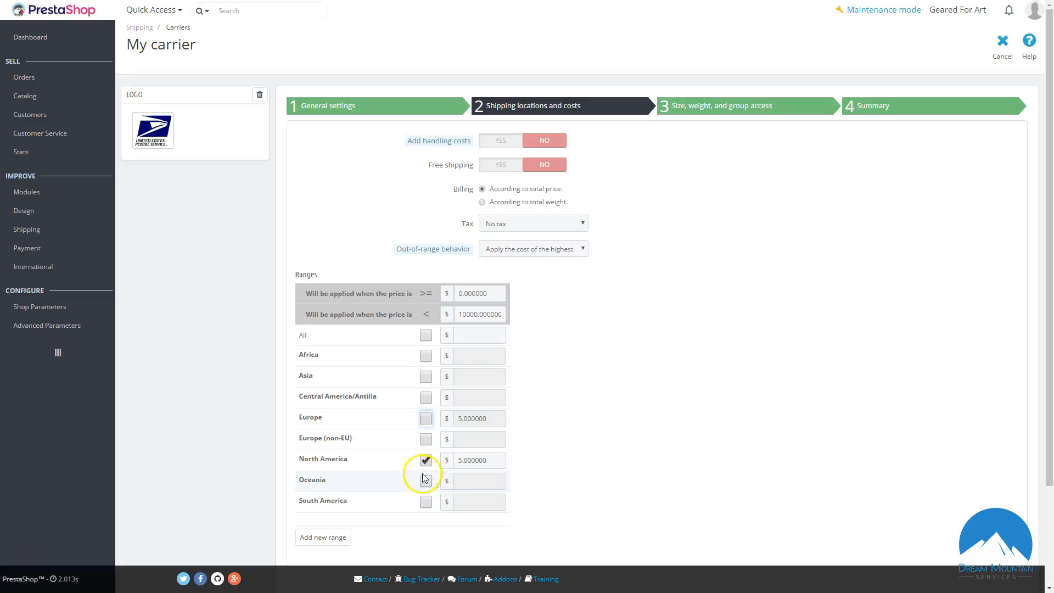
drag(496, 460, 428, 462)
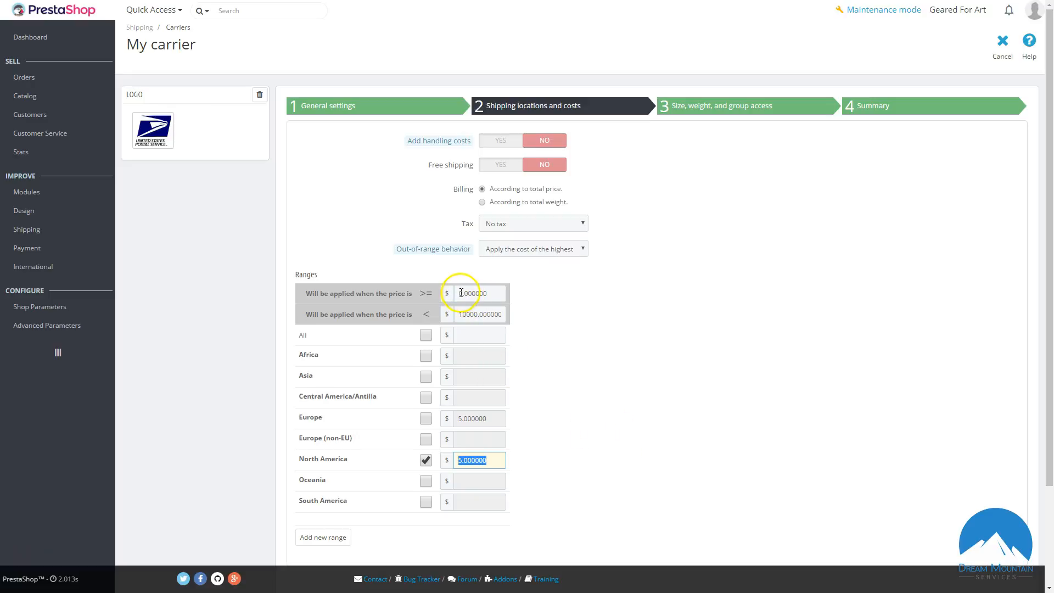
drag(460, 315, 506, 315)
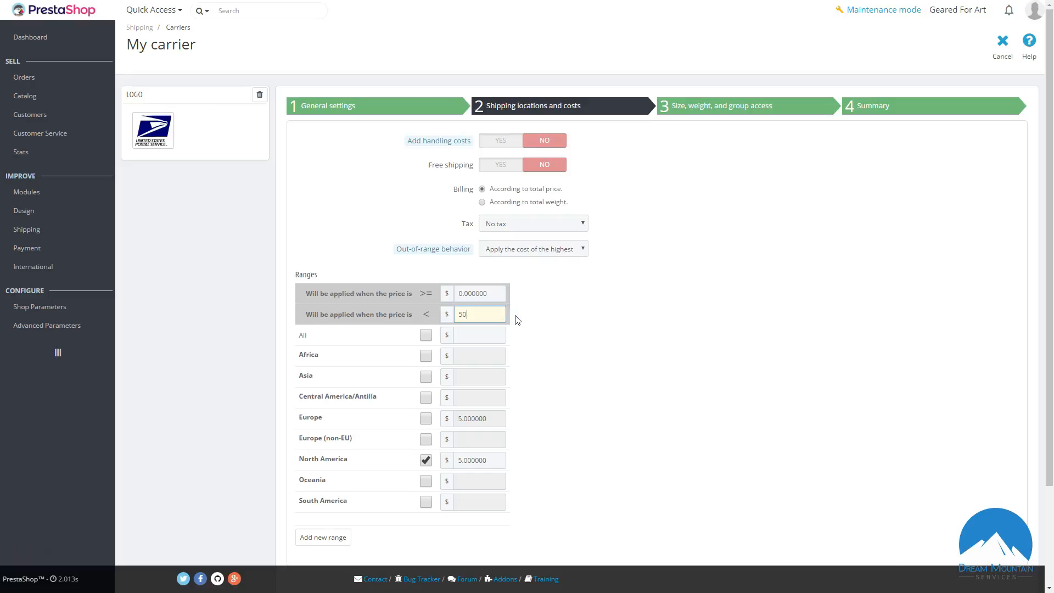
click(492, 461)
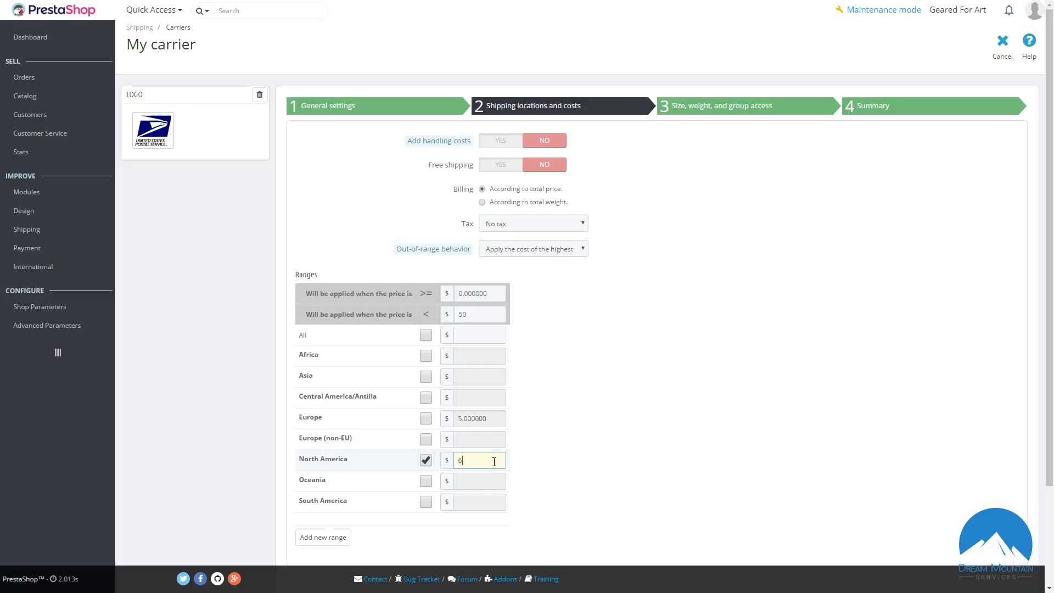
Add a second price range from $50 to $1000 with a North America shipping cost of $26.
click(321, 537)
click(552, 299)
click(546, 310)
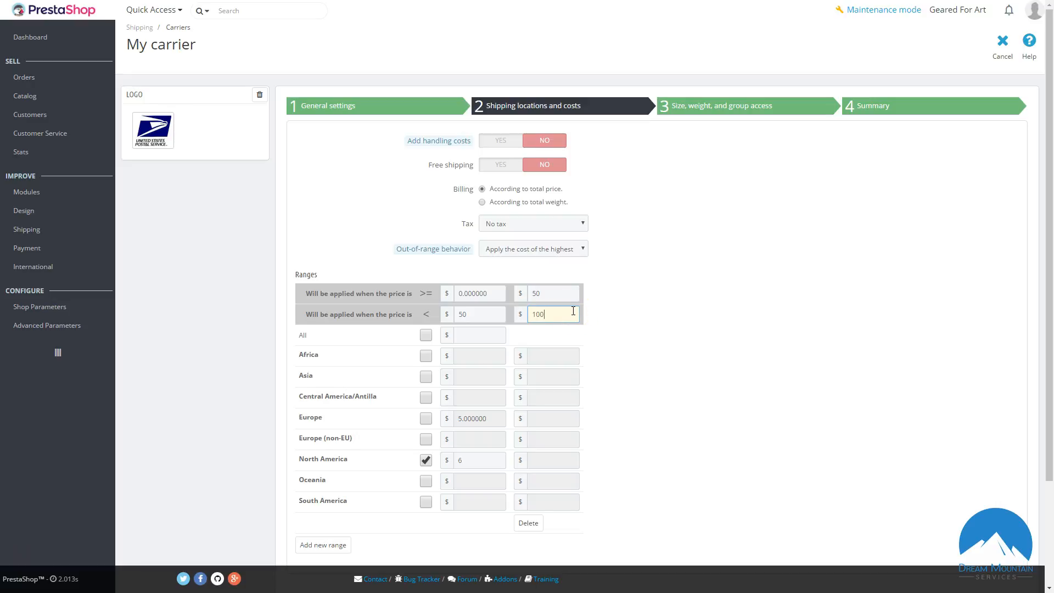
click(752, 322)
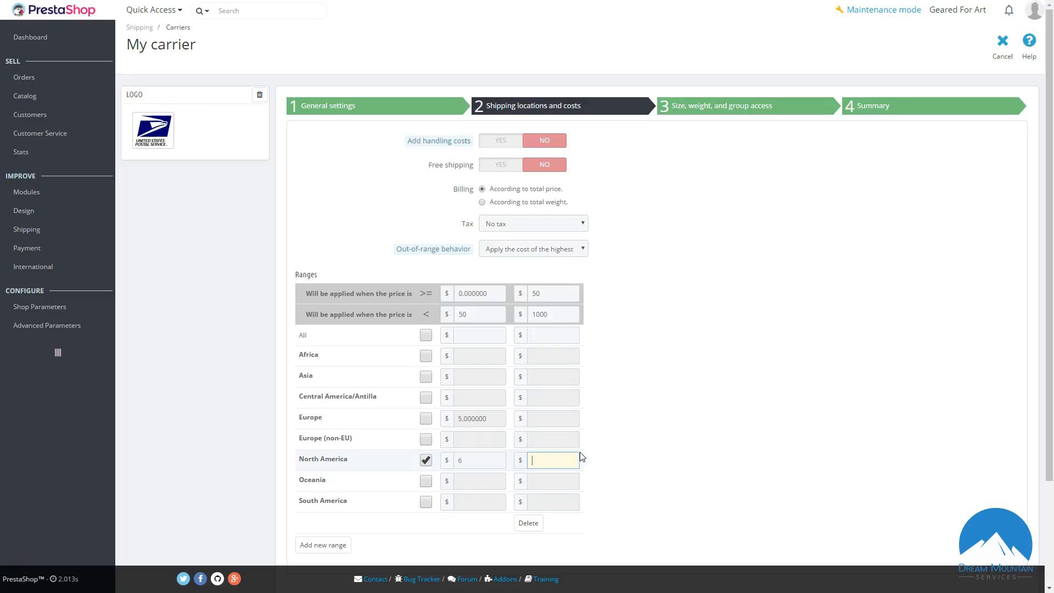
click(644, 453)
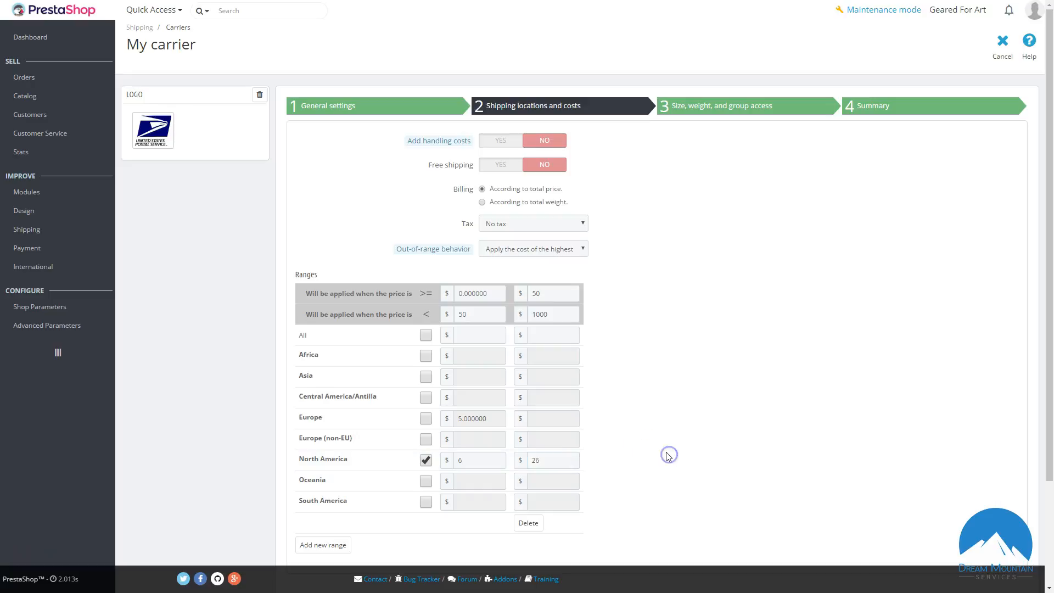
Review the carrier's billing settings, price ranges and delivery zones.
scroll(686, 463, down, 1)
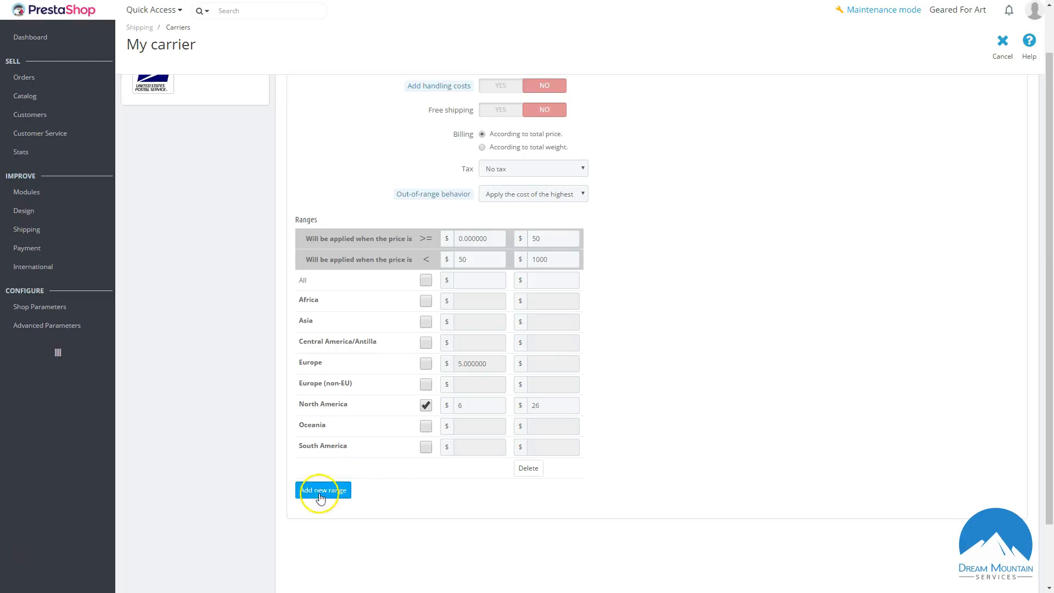
scroll(658, 353, up, 1)
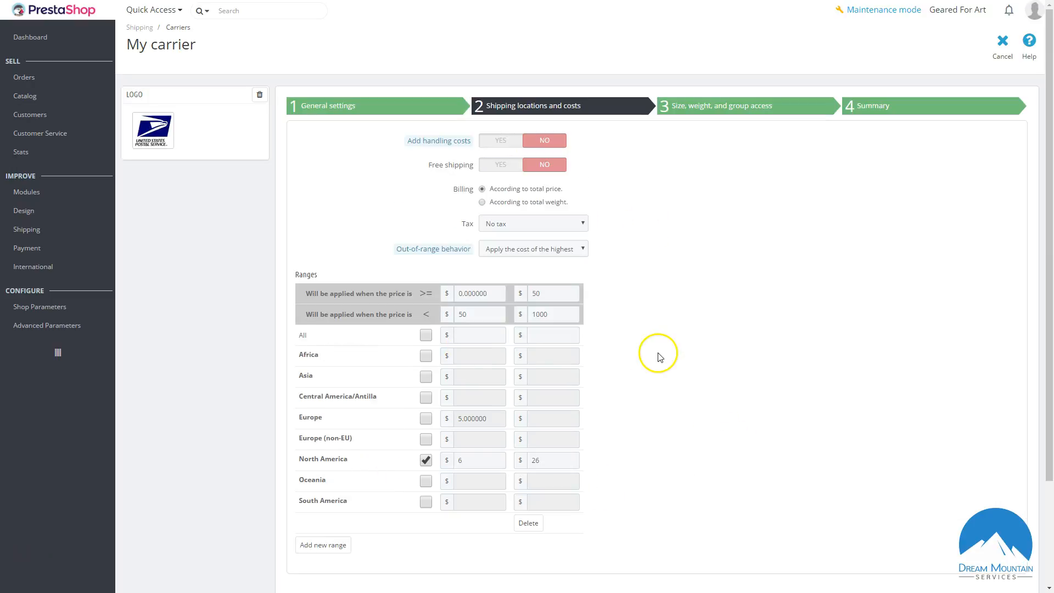
scroll(645, 427, down, 1)
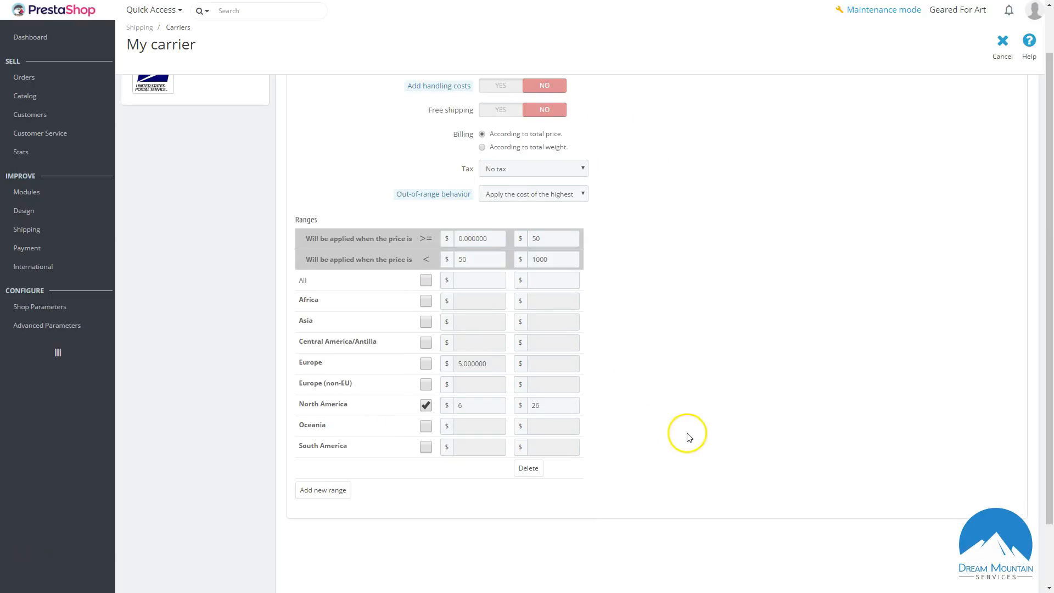
scroll(675, 435, down, 2)
scroll(633, 445, up, 2)
scroll(635, 447, down, 2)
scroll(670, 351, up, 2)
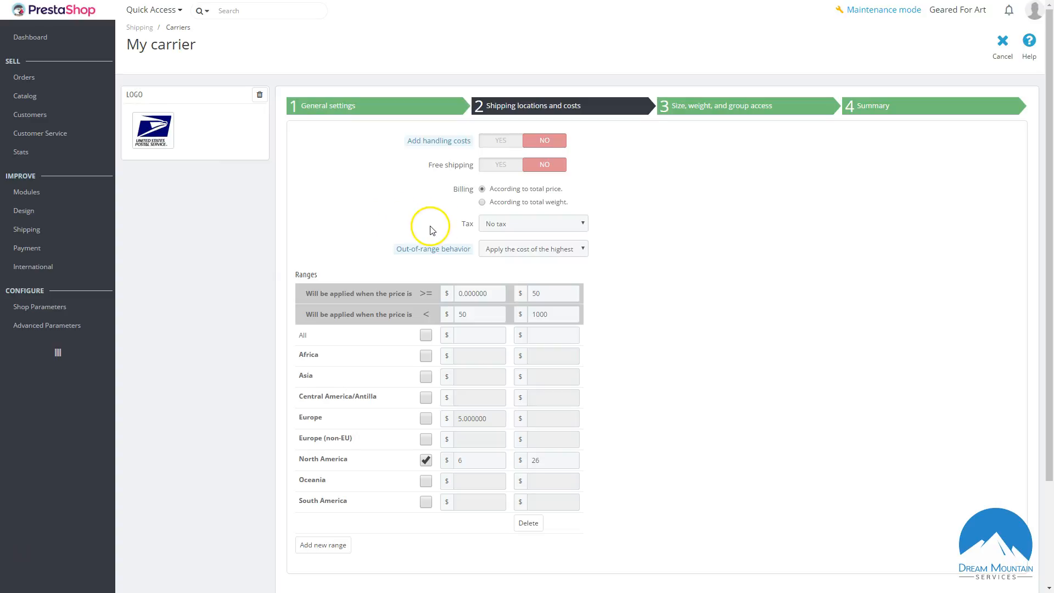
scroll(730, 364, down, 2)
scroll(733, 366, down, 1)
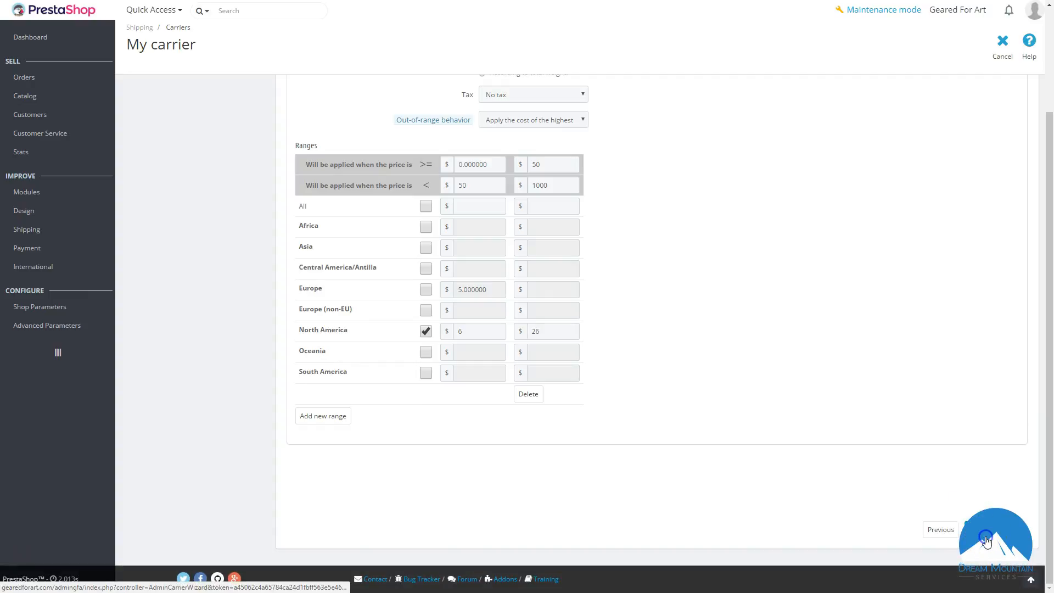
Accept the existing package size, weight and group access settings and finish the carrier, leaving it enabled.
click(985, 537)
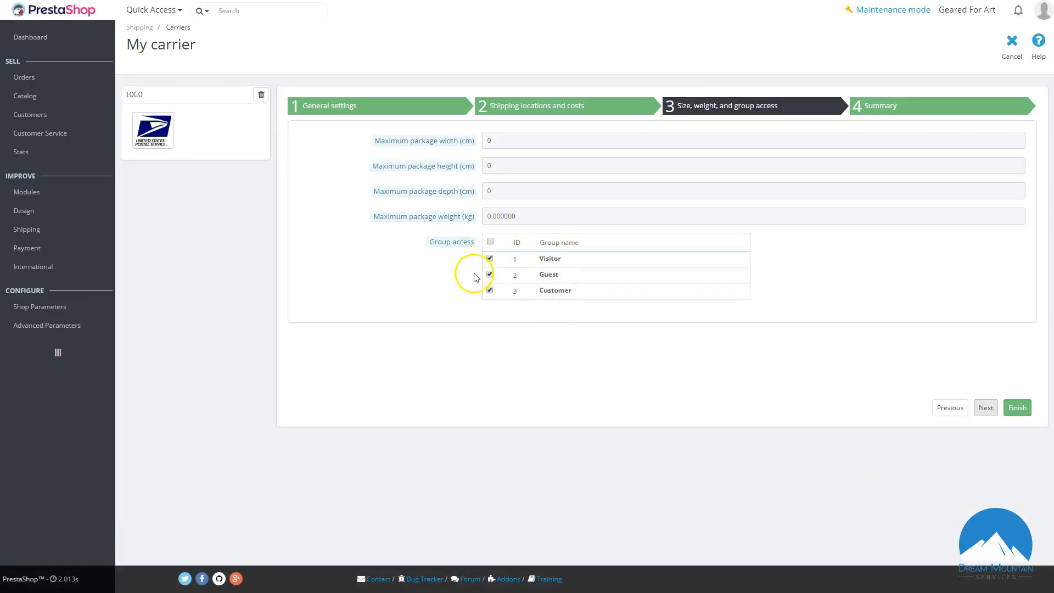
mouse_move(434, 144)
mouse_move(472, 219)
click(985, 408)
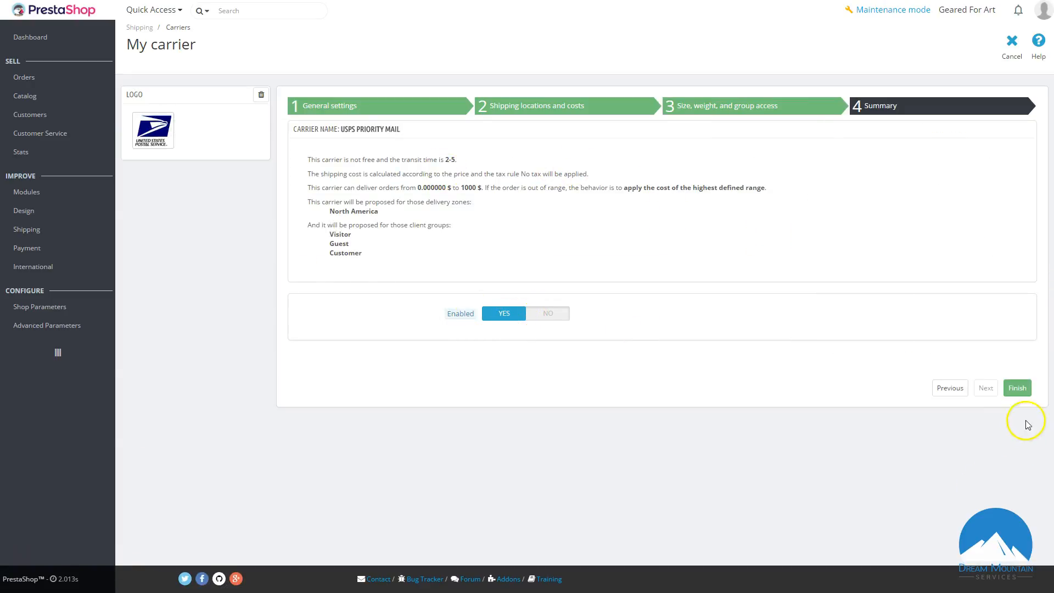
click(1024, 389)
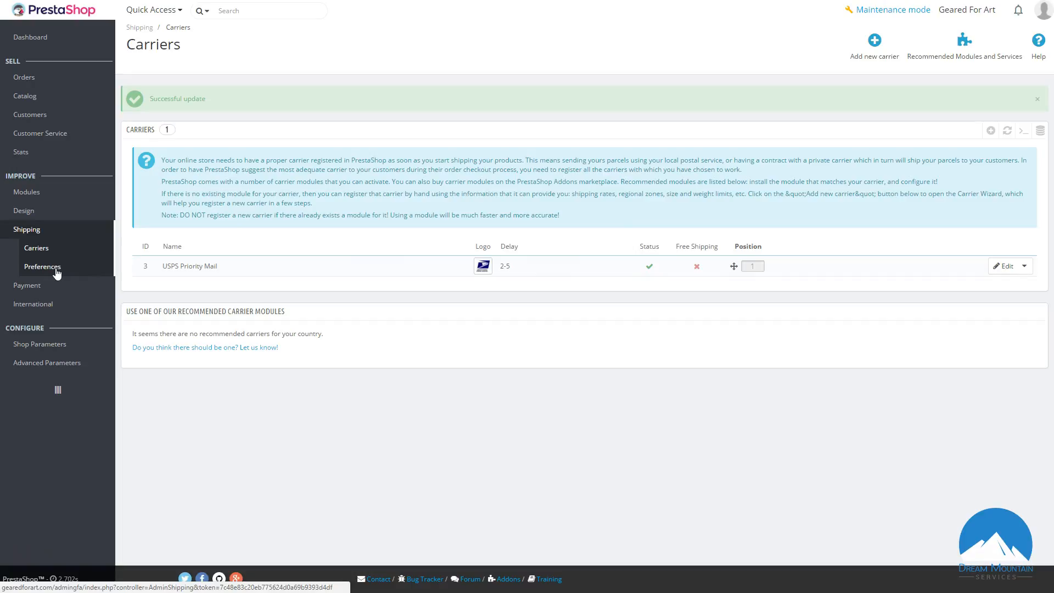
Open the payment preferences and examine the currency, group, country and carrier restrictions.
click(36, 287)
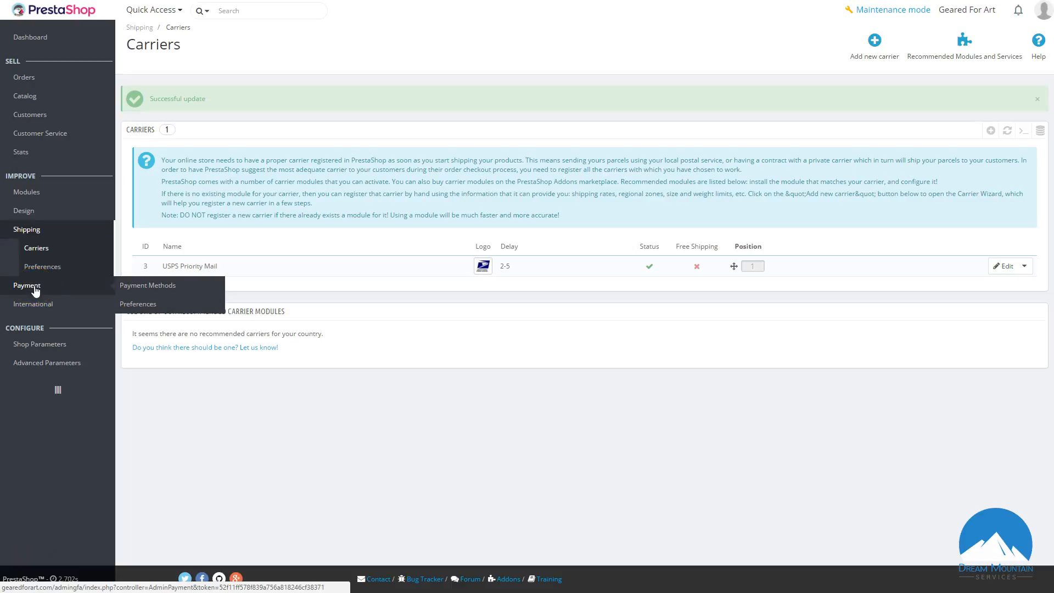
click(35, 287)
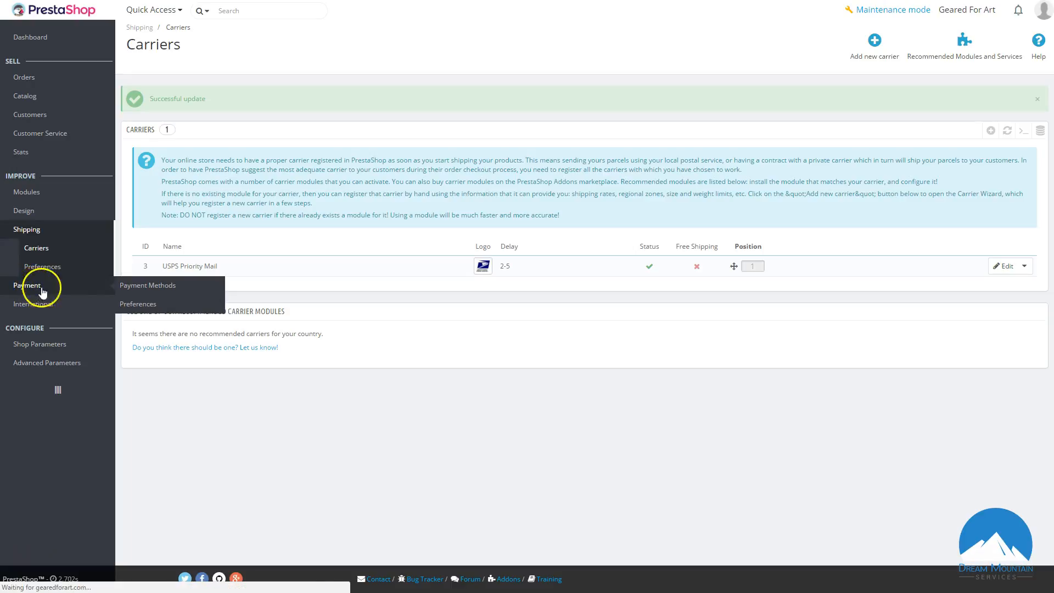
click(146, 308)
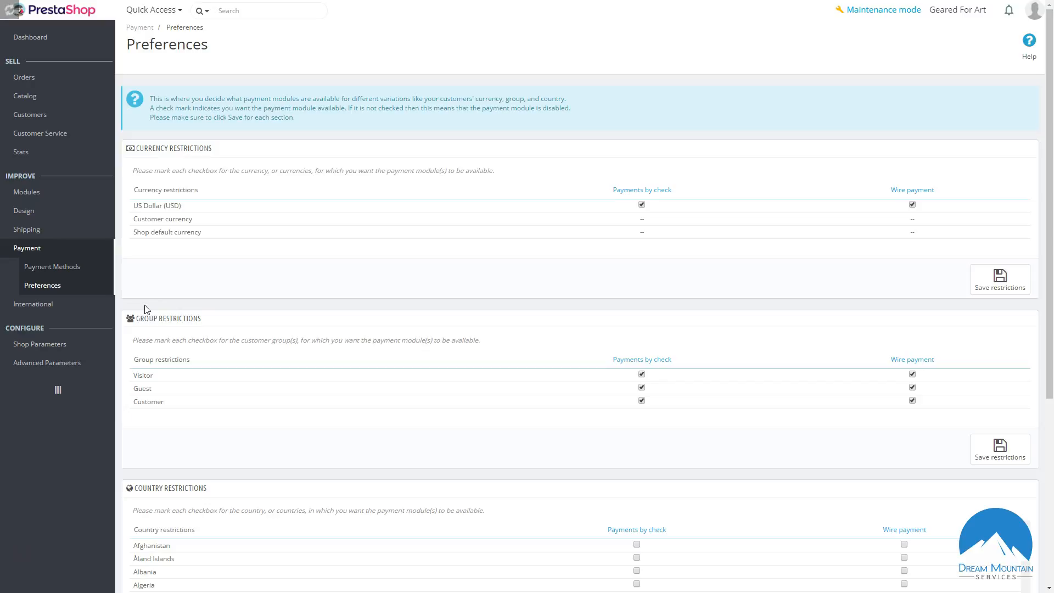
scroll(691, 290, down, 4)
scroll(686, 299, up, 4)
scroll(683, 313, down, 6)
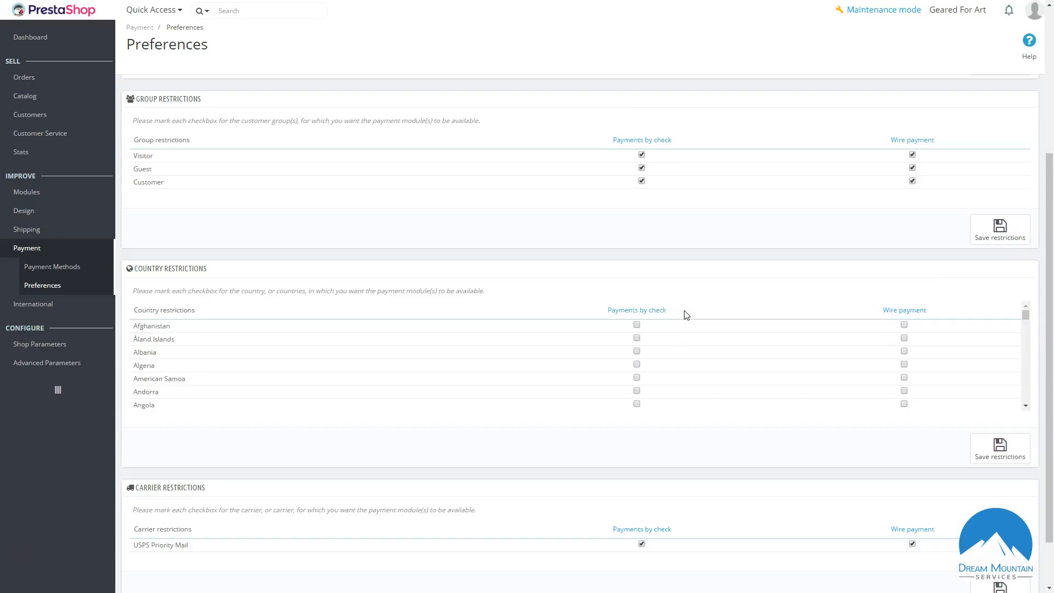
scroll(683, 314, up, 6)
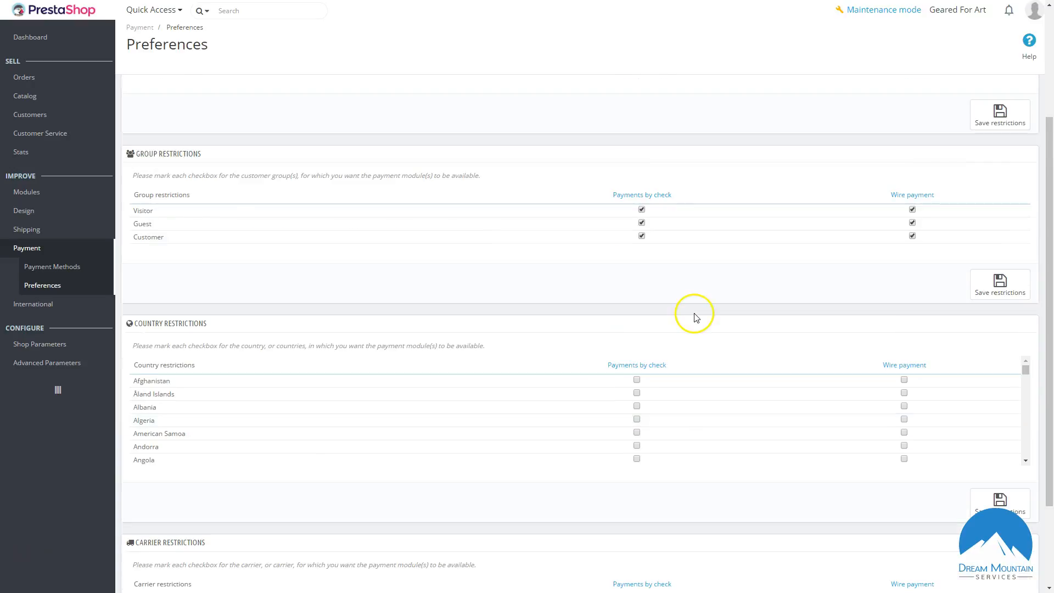
scroll(694, 317, up, 2)
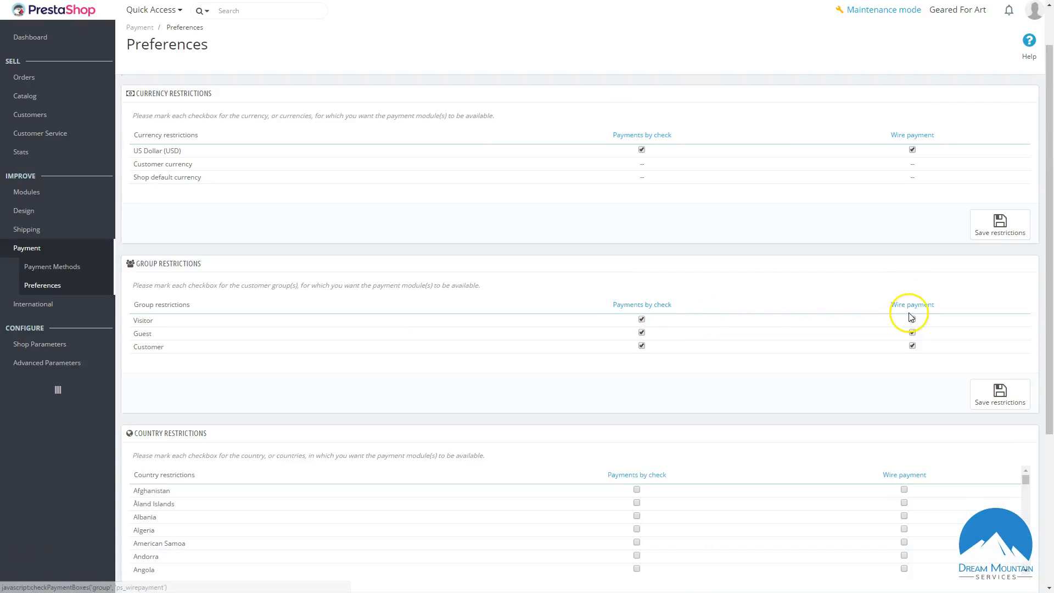
scroll(823, 318, up, 1)
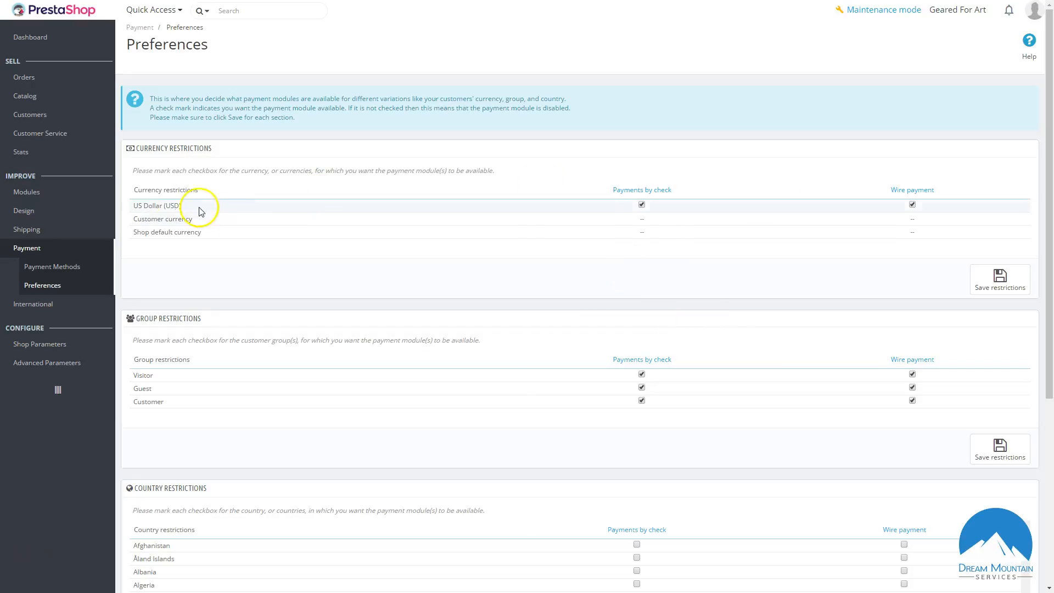
In the group restrictions, disable Payments by check for the Visitor and Guest groups.
scroll(439, 302, down, 2)
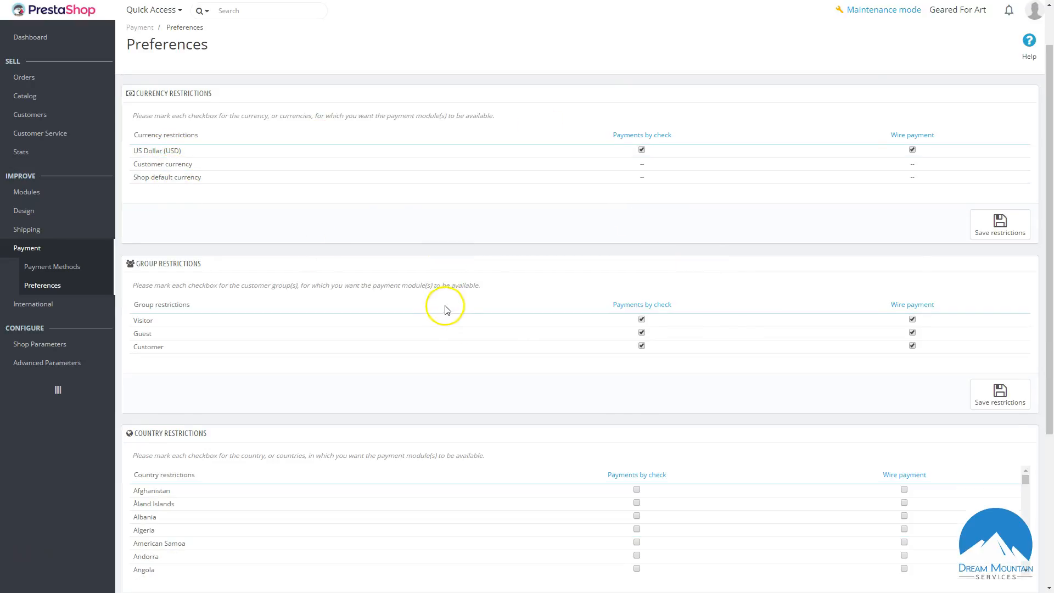
click(640, 265)
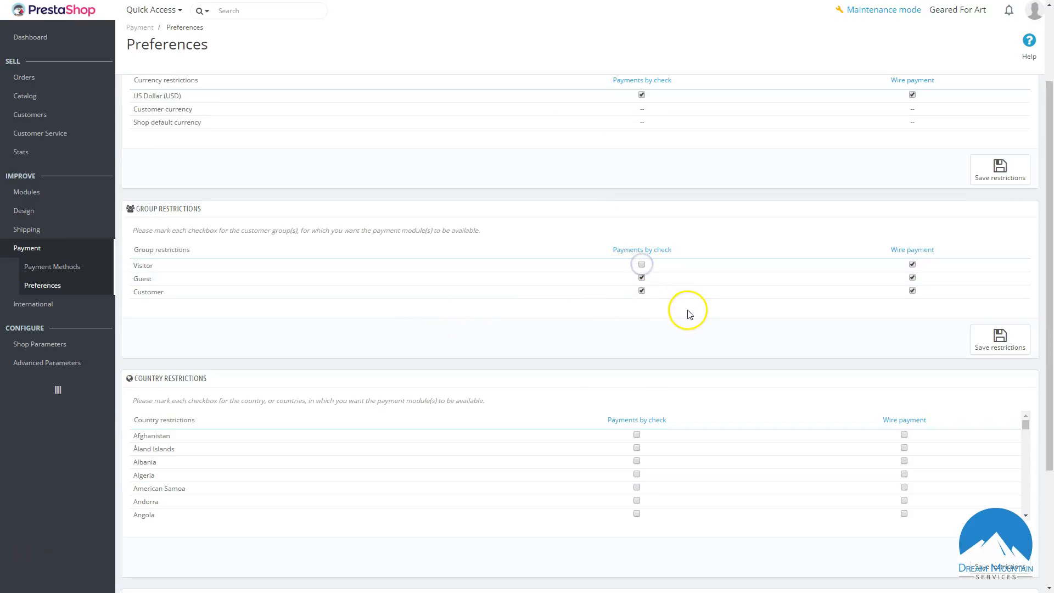
click(642, 277)
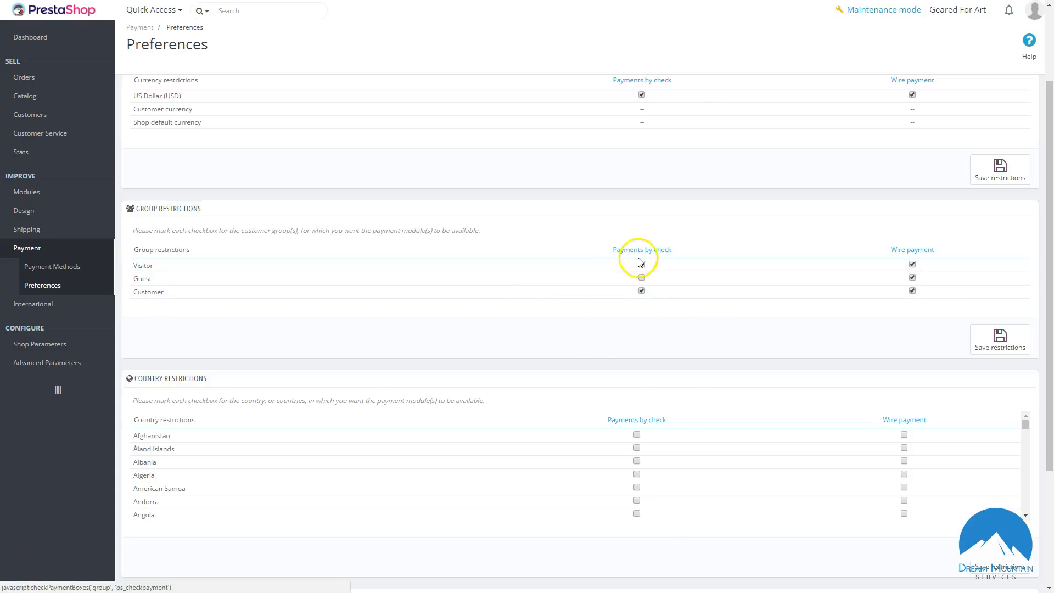
Look through the country restrictions to the end of the list and check the carrier restrictions for USPS Priority Mail.
scroll(583, 332, down, 2)
scroll(710, 346, down, 15)
scroll(710, 350, down, 20)
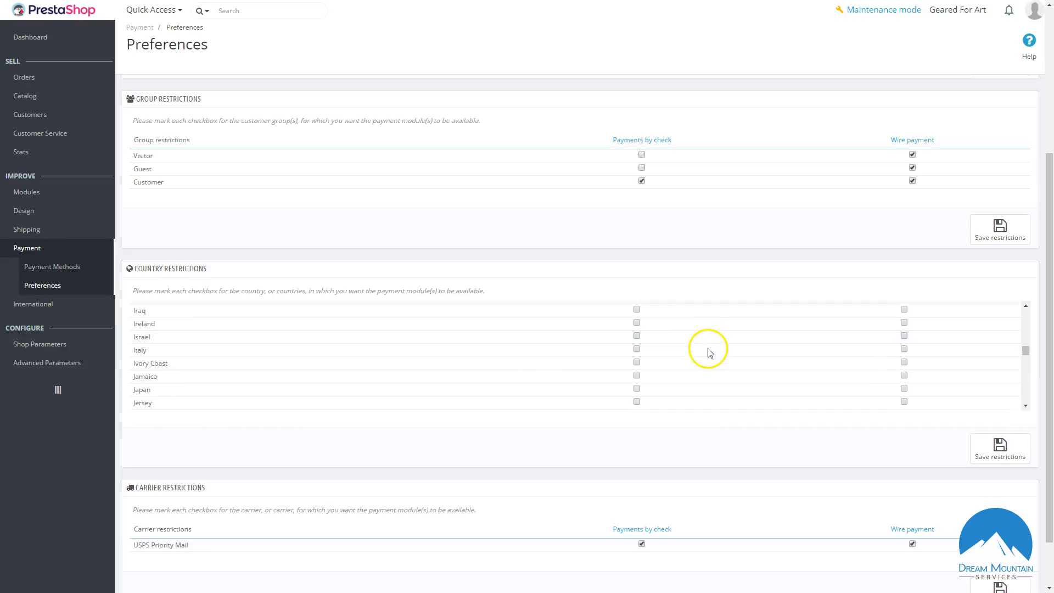
scroll(708, 353, down, 10)
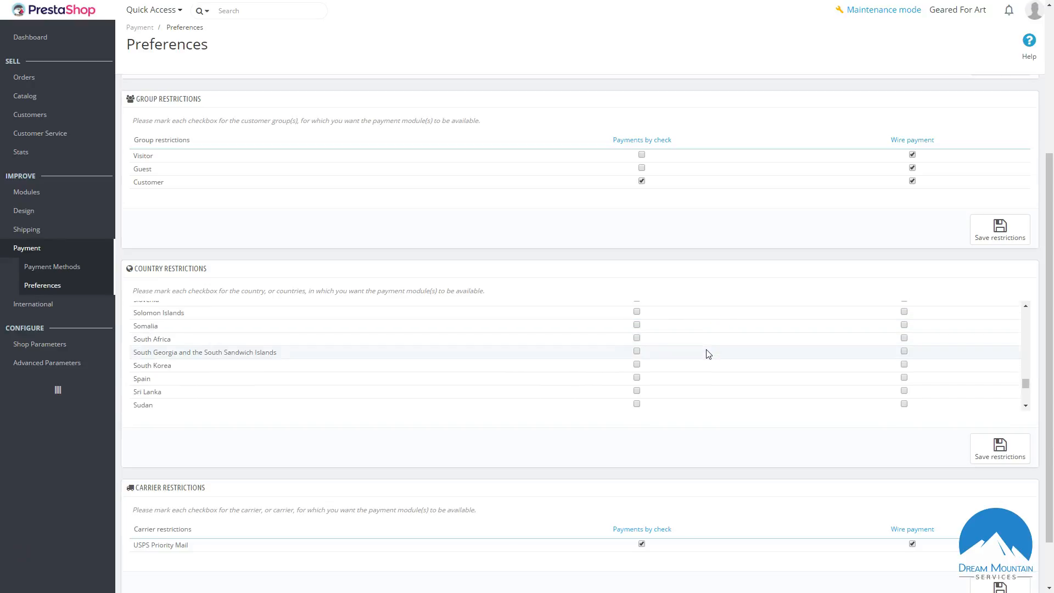
click(637, 336)
scroll(713, 364, down, 5)
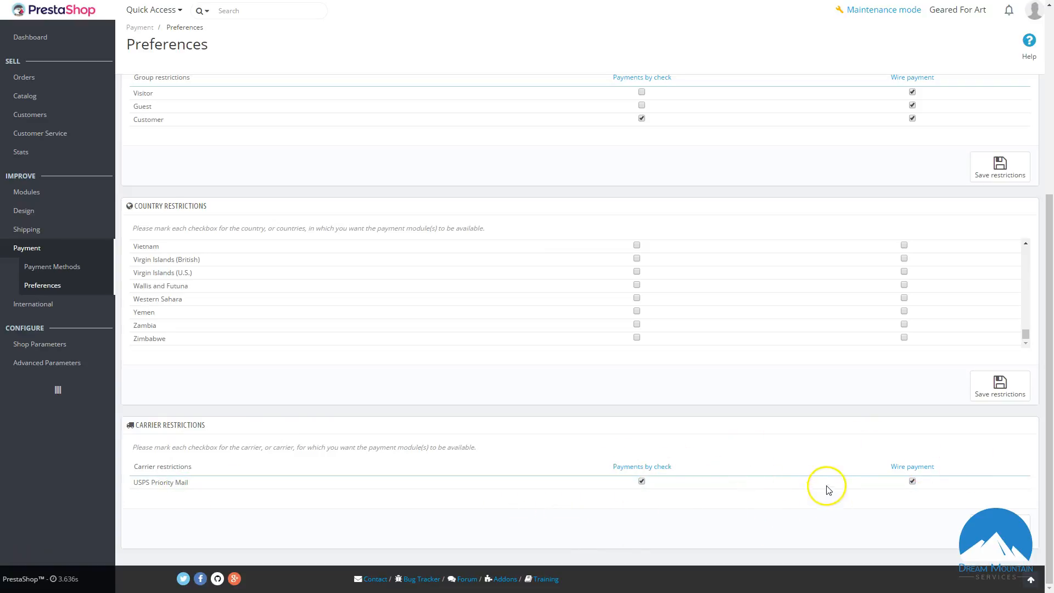
Open the payment methods page to view the active payments and recommended payment gateways.
scroll(828, 490, up, 5)
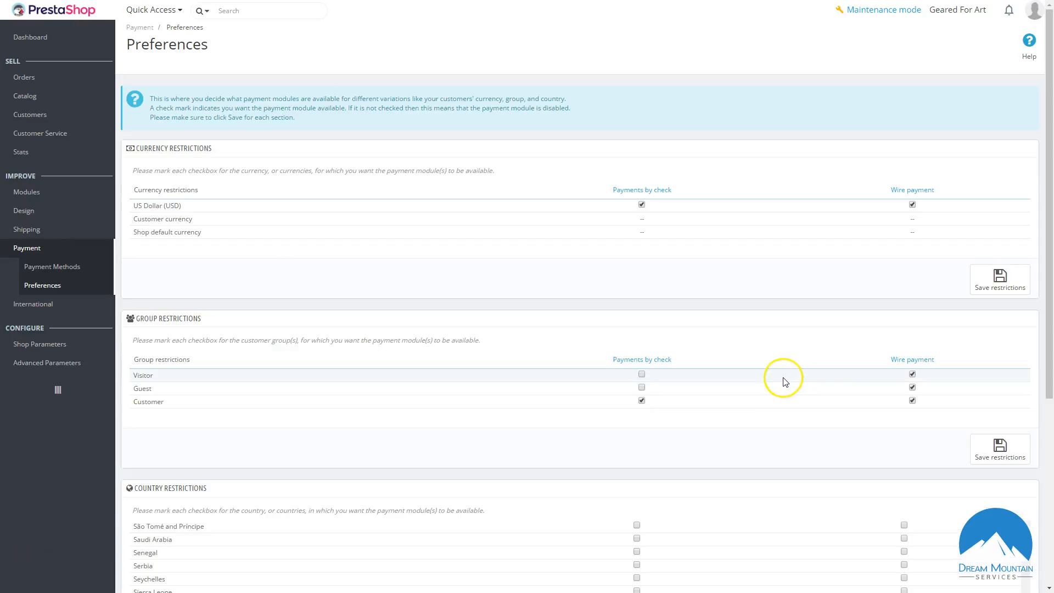
click(69, 267)
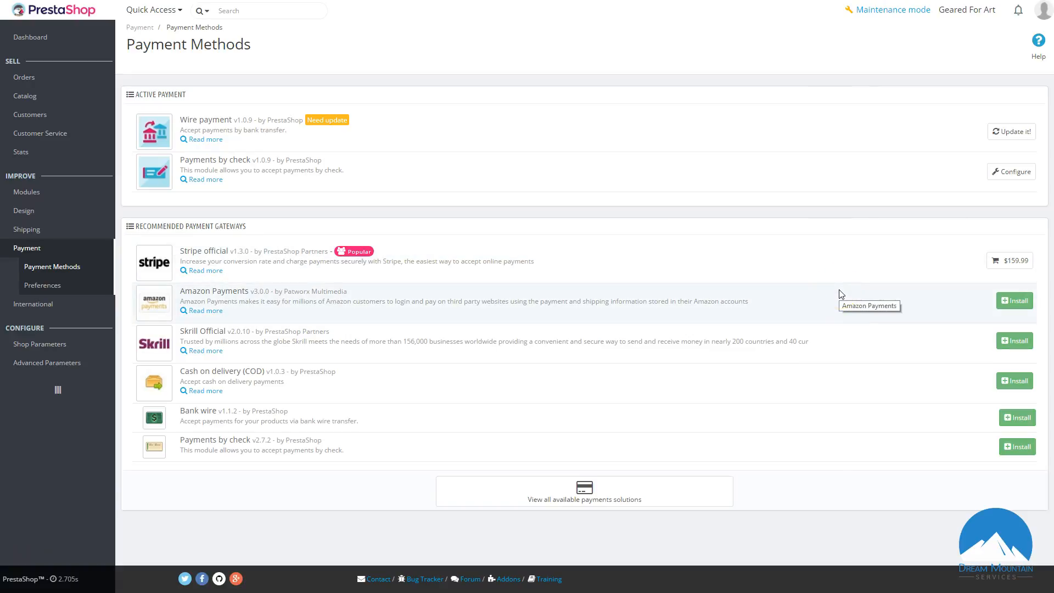
Install the Amazon Payments module and place the cursor in its quick configuration credentials field.
click(1023, 300)
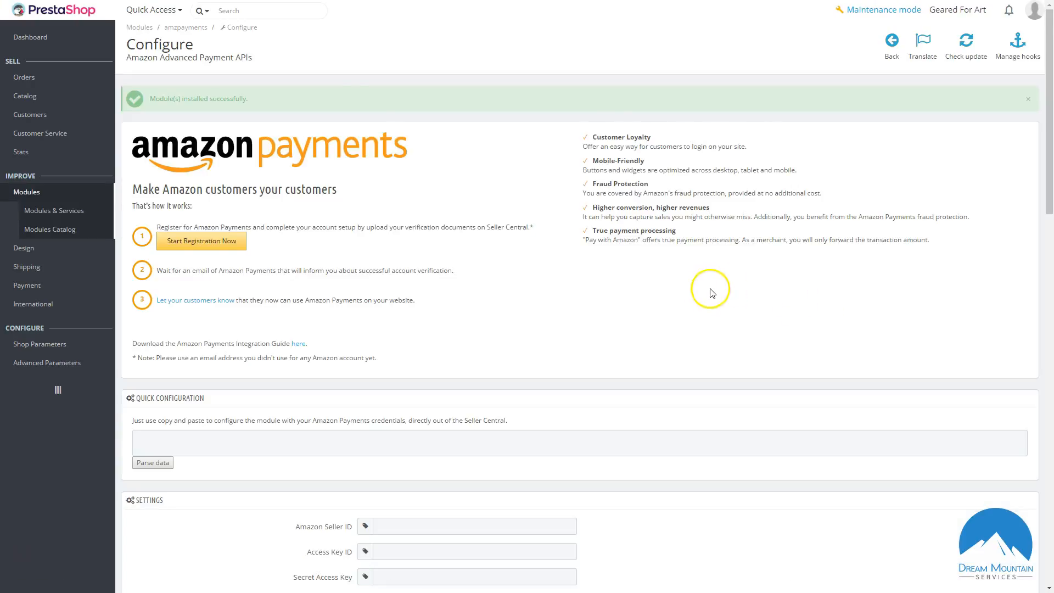
scroll(688, 289, down, 3)
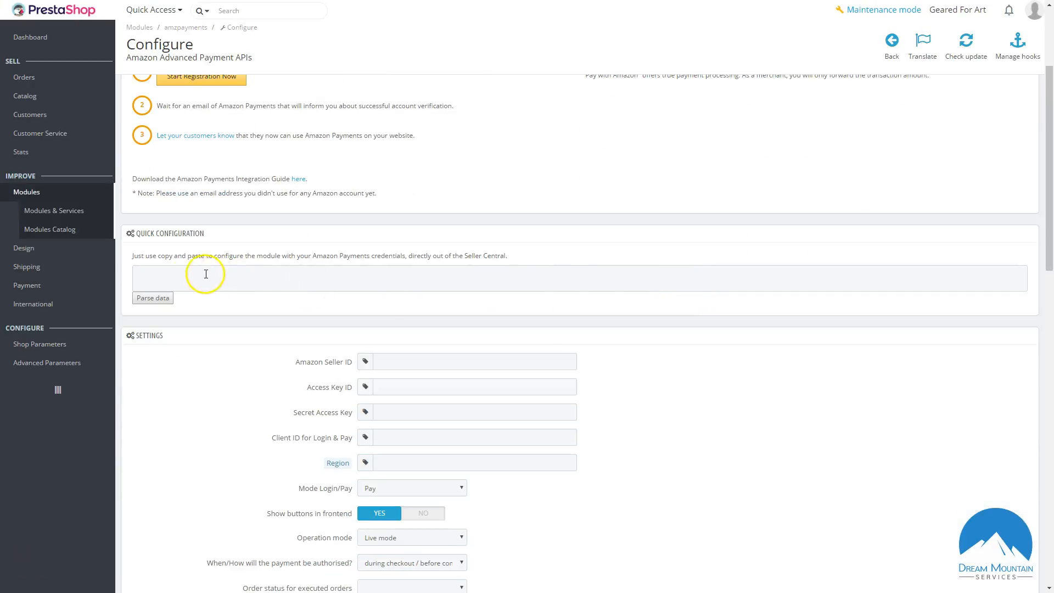
click(159, 277)
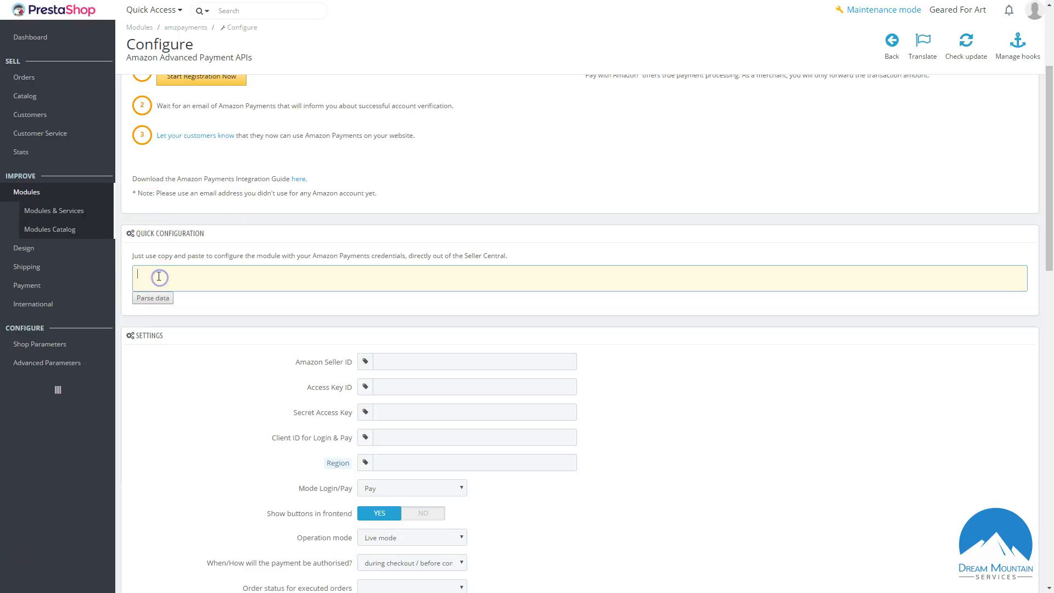
Examine the Amazon Payments registration steps, credential fields, order status settings and URL information across the whole configuration page.
scroll(349, 359, down, 2)
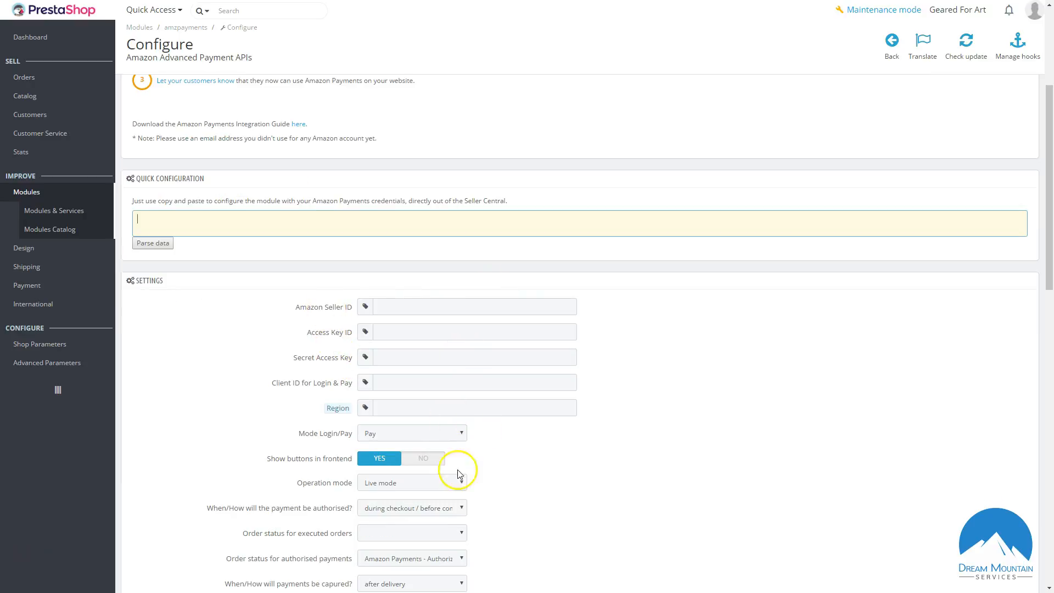
scroll(456, 470, down, 2)
scroll(546, 456, down, 2)
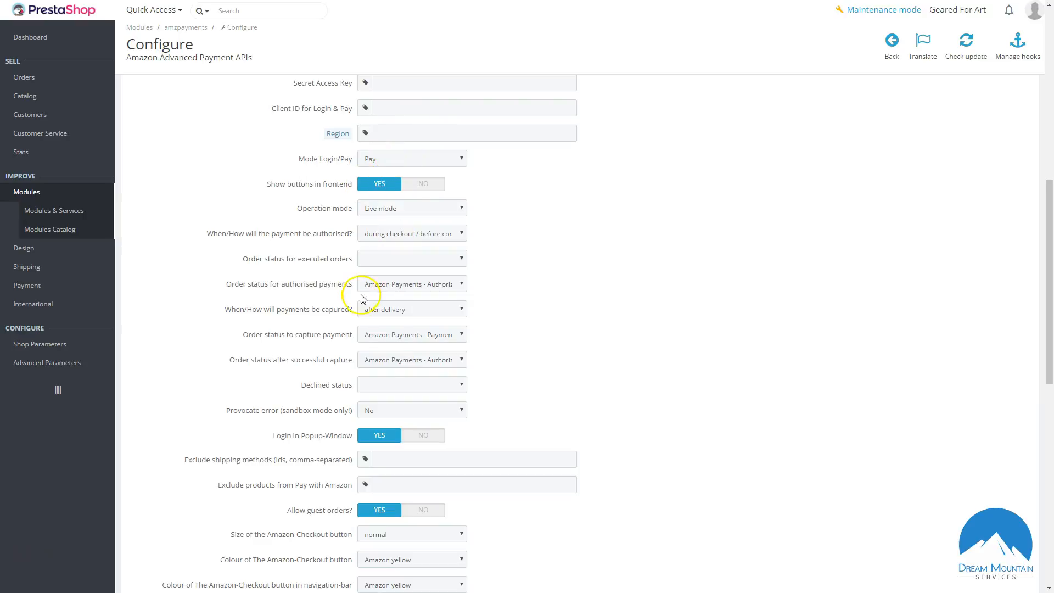
scroll(464, 430, down, 9)
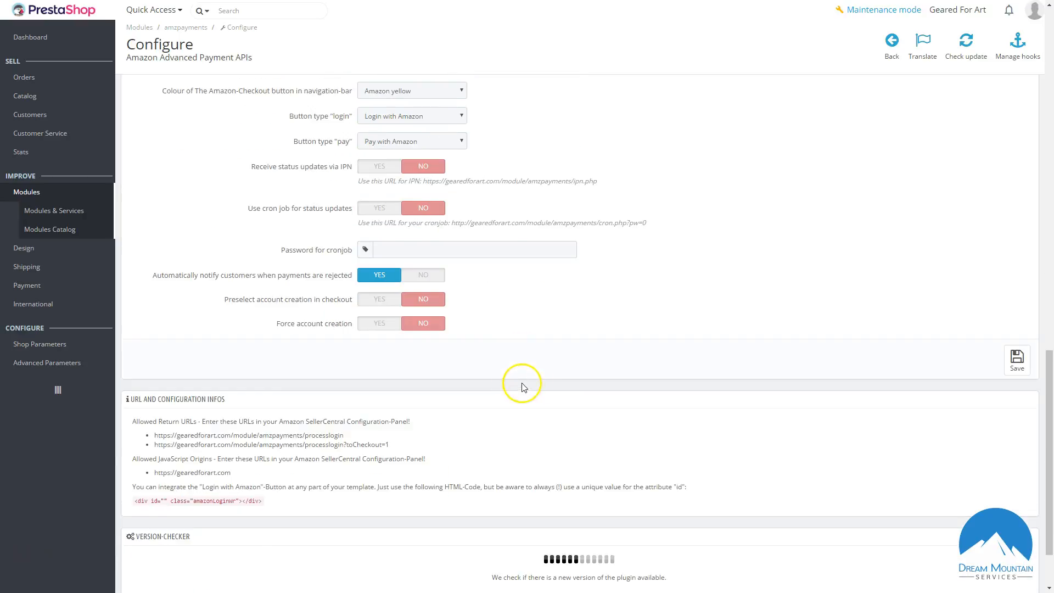
scroll(527, 387, up, 7)
scroll(552, 397, up, 10)
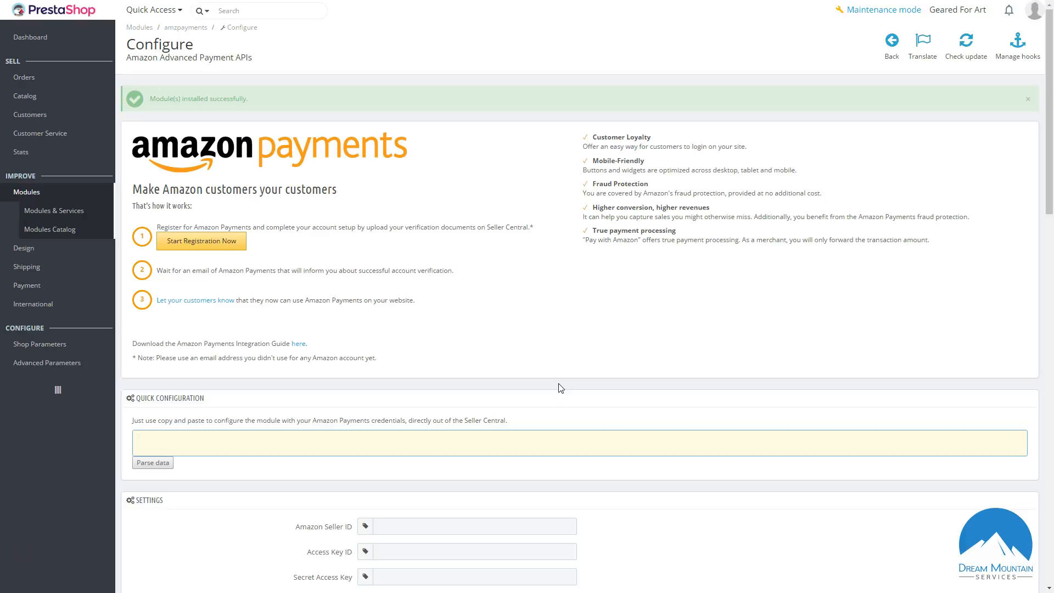
scroll(561, 388, down, 15)
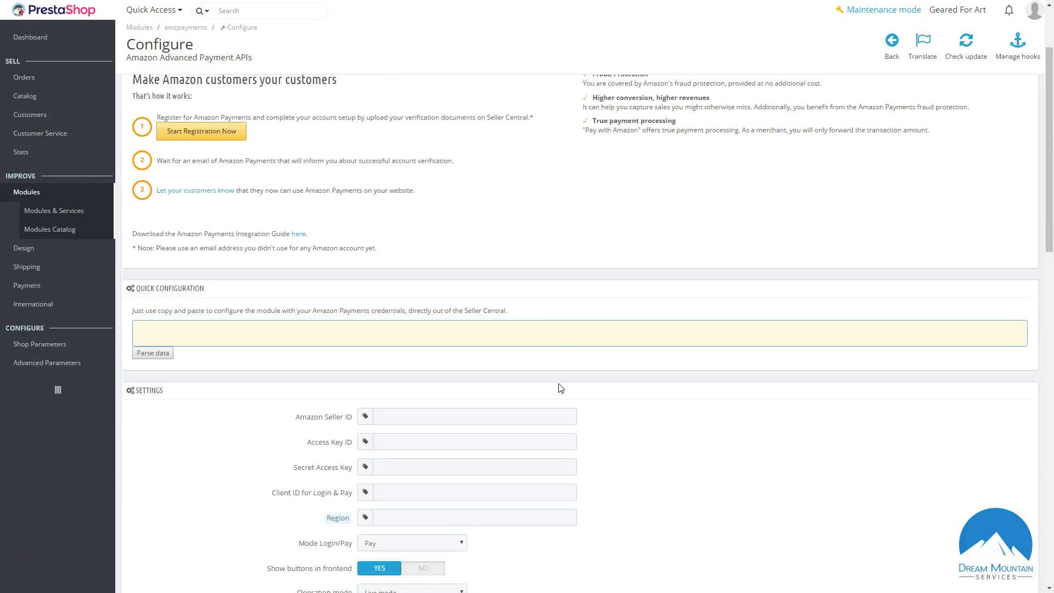
scroll(608, 378, down, 2)
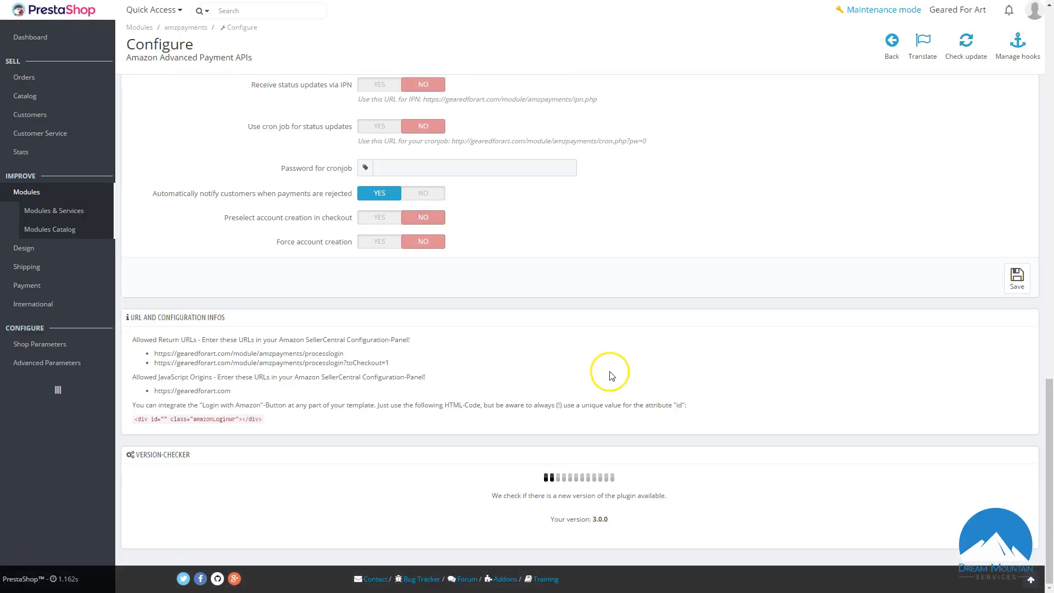
scroll(659, 378, up, 8)
scroll(660, 382, up, 10)
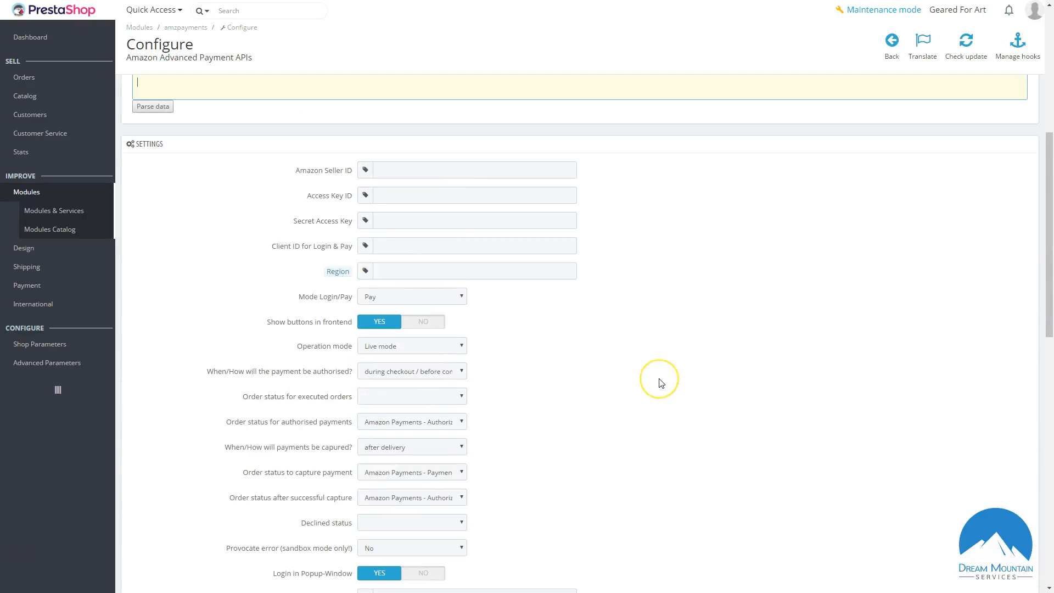
scroll(661, 383, up, 2)
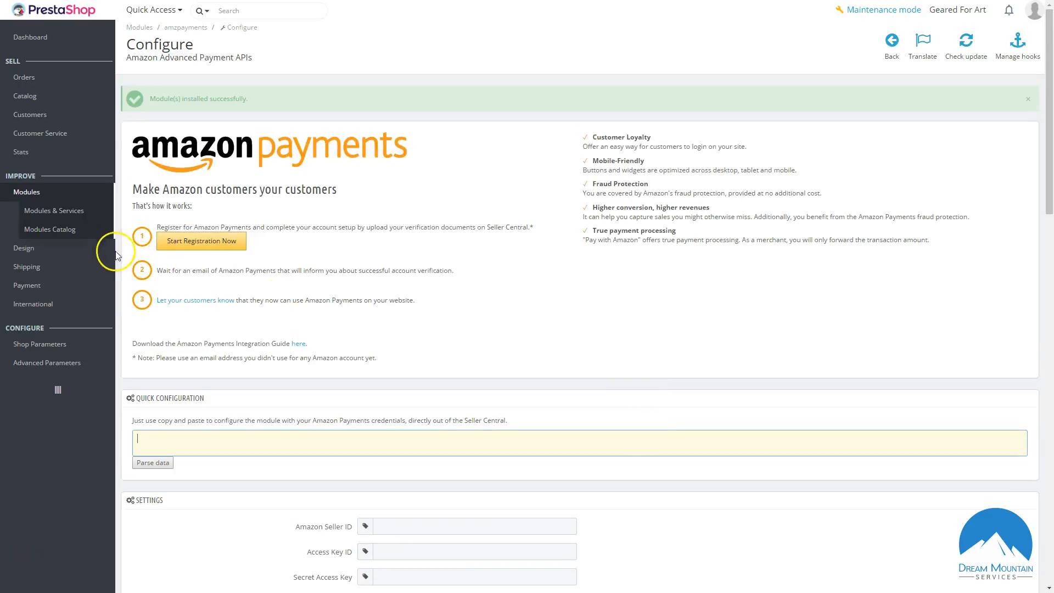
Open the international localization settings and review the import, default configuration and local units sections.
mouse_move(30, 290)
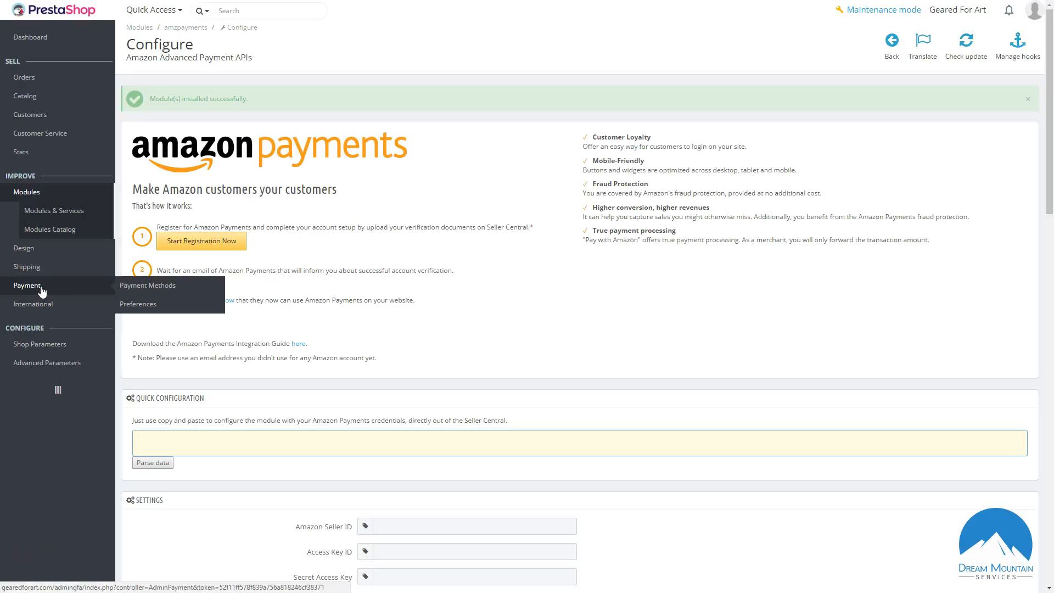
click(42, 310)
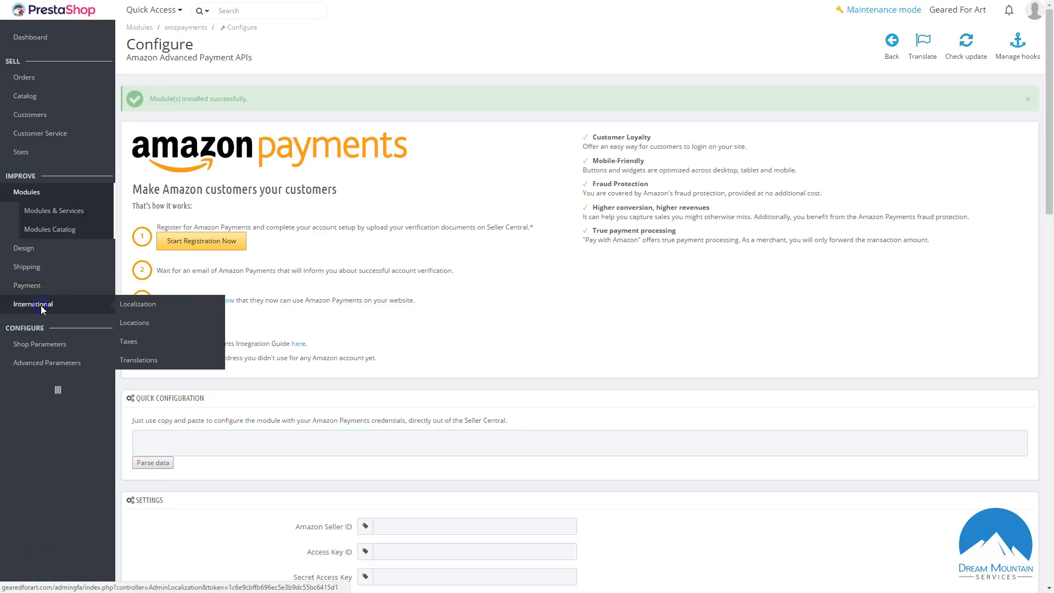
click(137, 308)
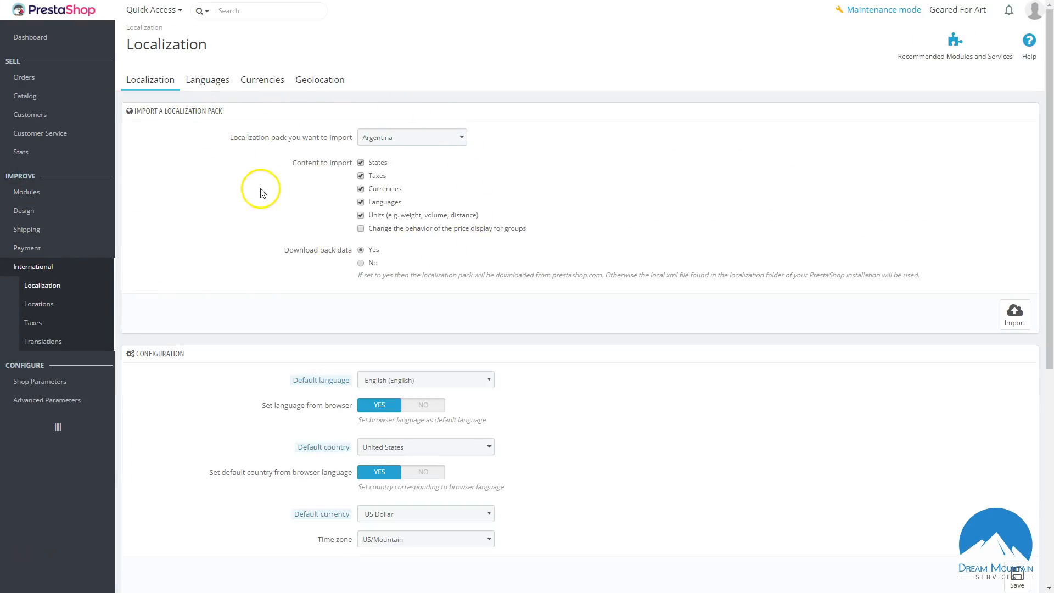
scroll(329, 271, down, 2)
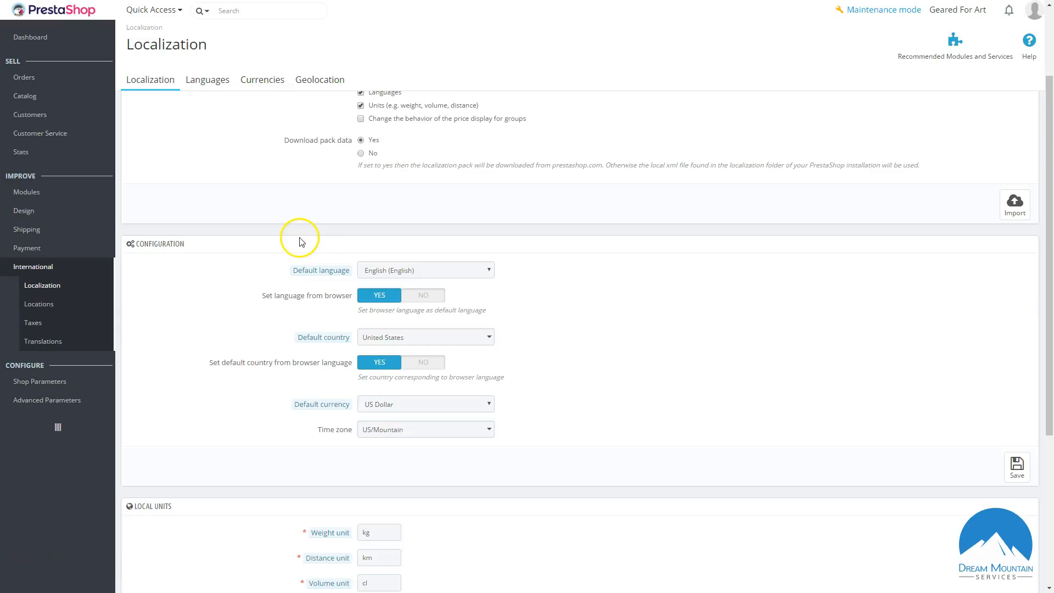
scroll(299, 241, down, 4)
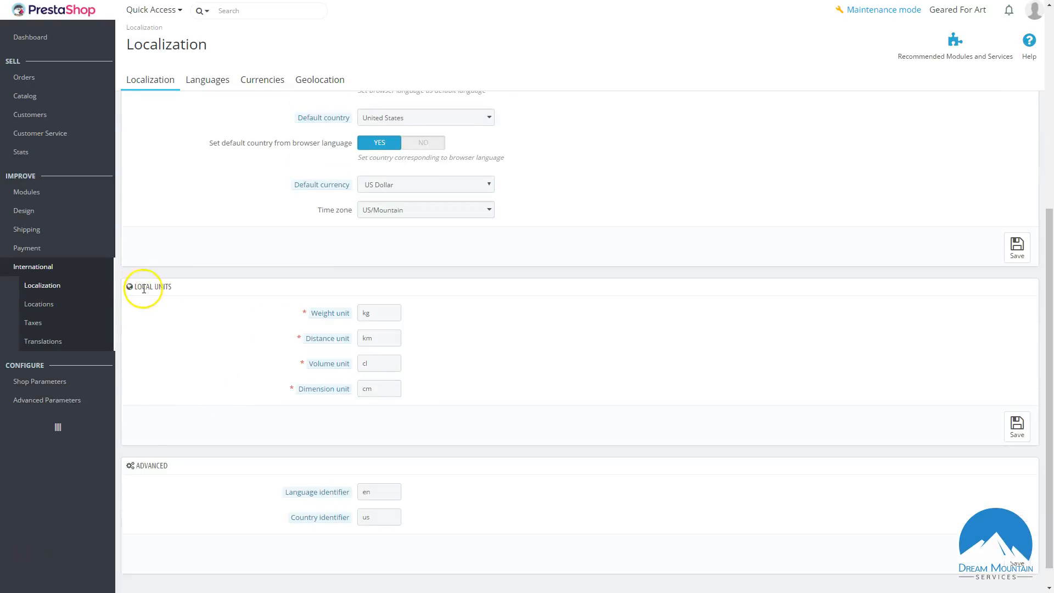
scroll(274, 296, down, 2)
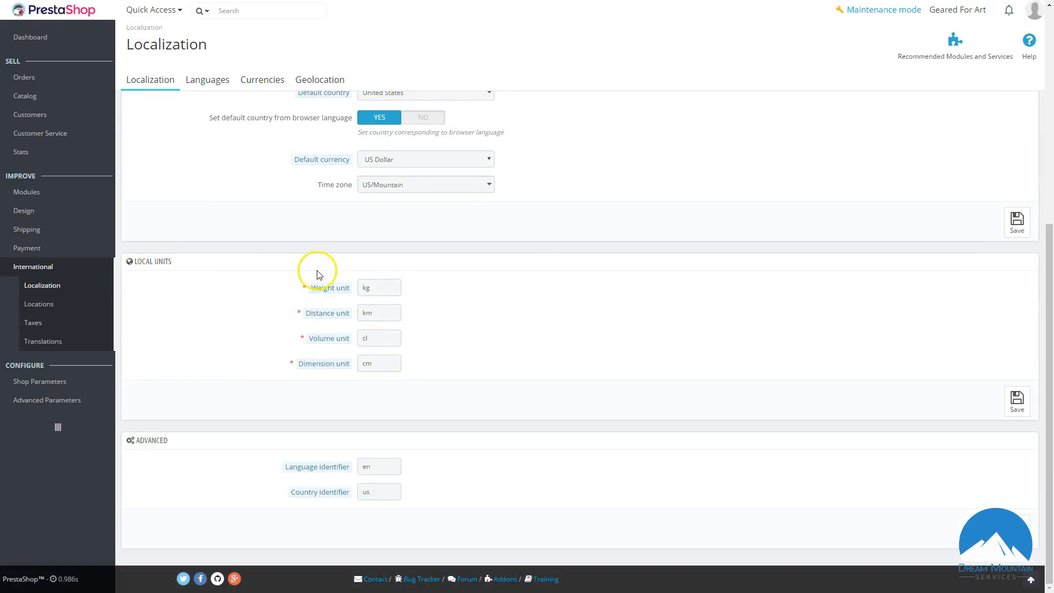
Set the local units to lb for weight, mil for distance, gal for volume and in for dimension, and save.
double_click(384, 286)
double_click(386, 311)
double_click(384, 335)
double_click(380, 363)
click(1010, 402)
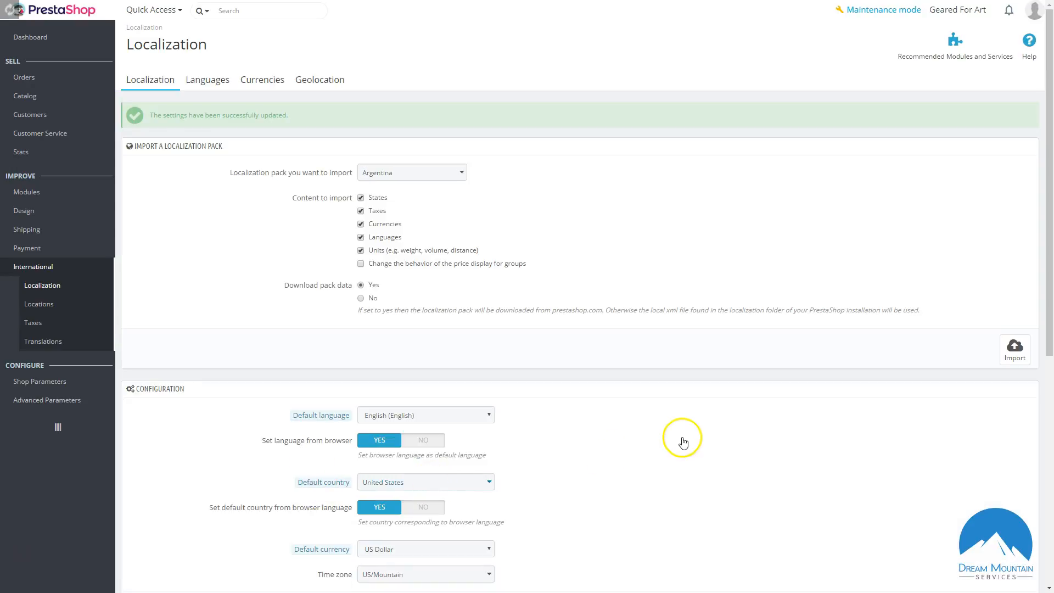
Correct the distance unit to mile and save the local units.
scroll(692, 442, down, 3)
scroll(691, 442, down, 4)
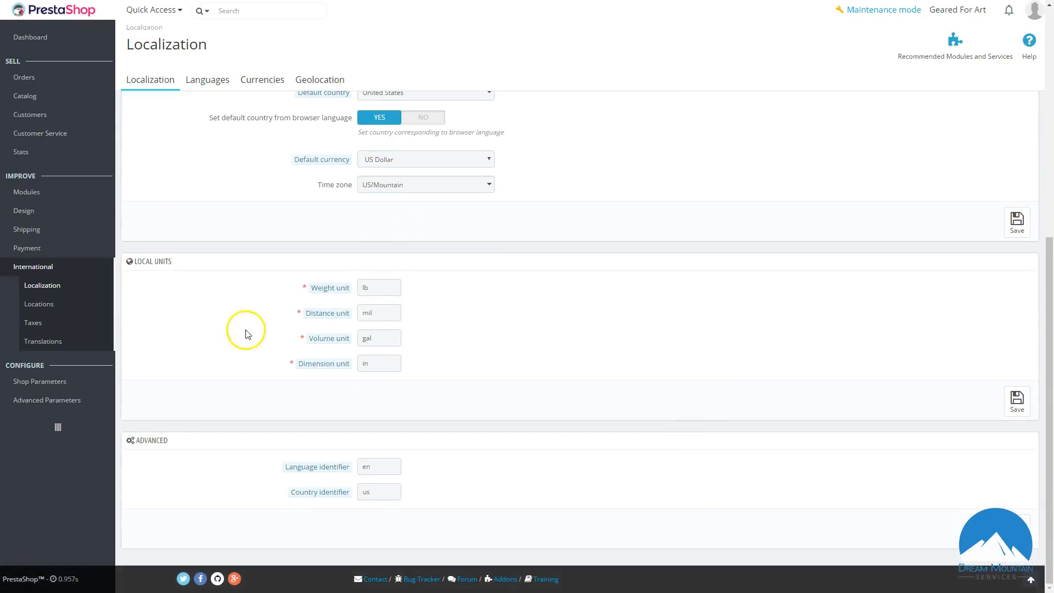
click(389, 312)
text(e)
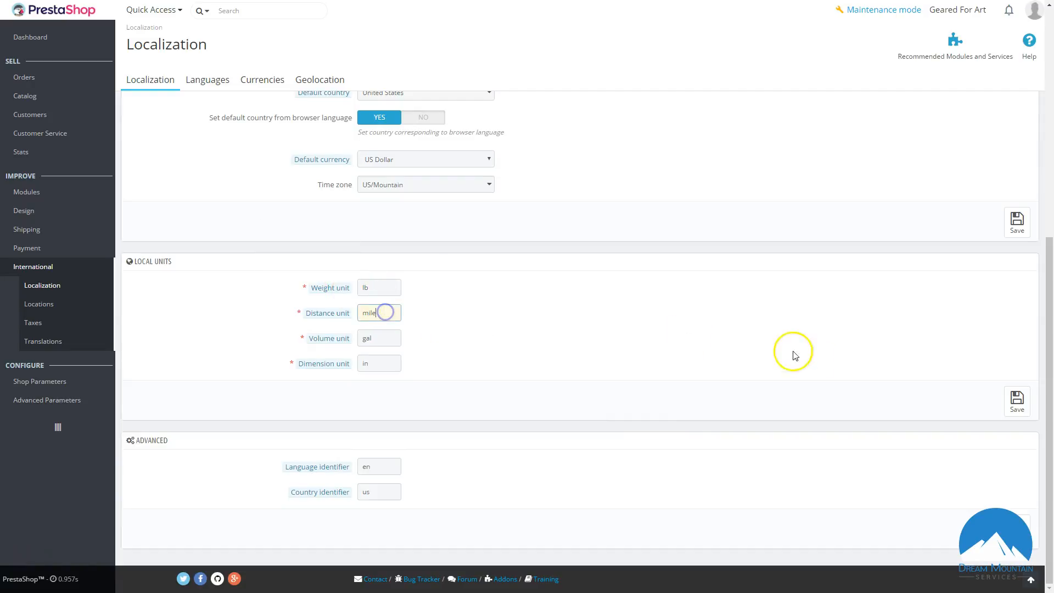
click(1013, 417)
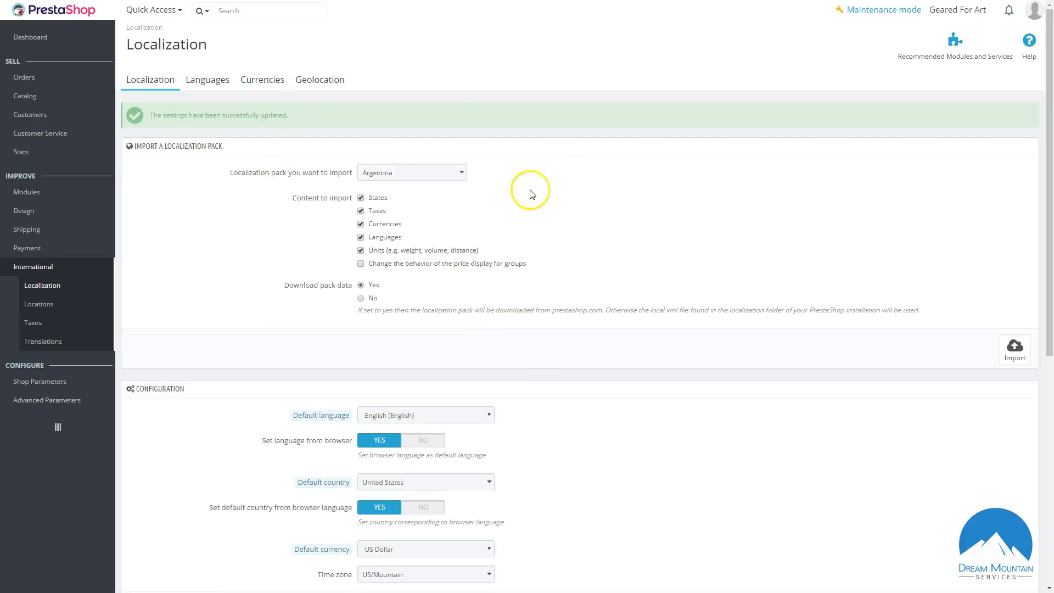
Browse the localization packs offered for import and select Australia without importing it.
click(399, 172)
scroll(393, 219, down, 5)
scroll(391, 225, up, 5)
click(389, 230)
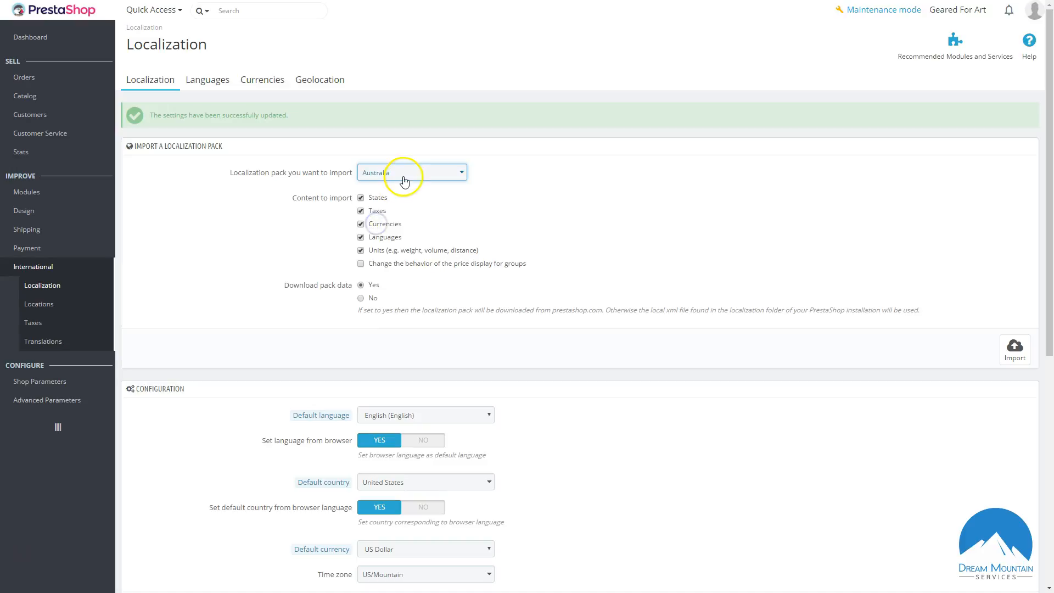
click(420, 173)
click(501, 207)
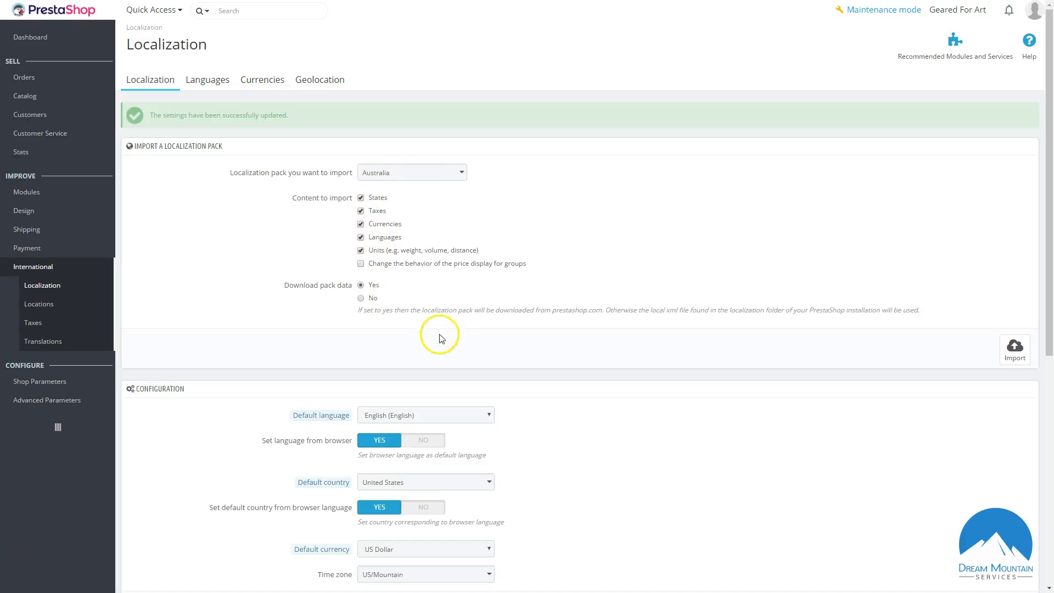
Review the default language, country, currency and time zone settings along with the local units.
scroll(520, 309, down, 2)
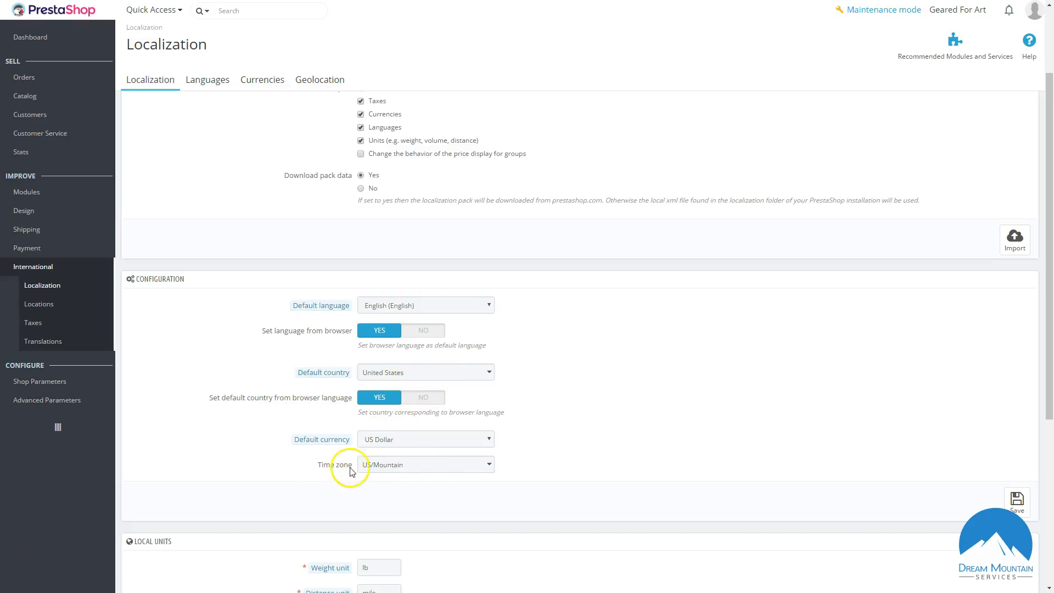
scroll(571, 414, up, 1)
scroll(568, 416, down, 2)
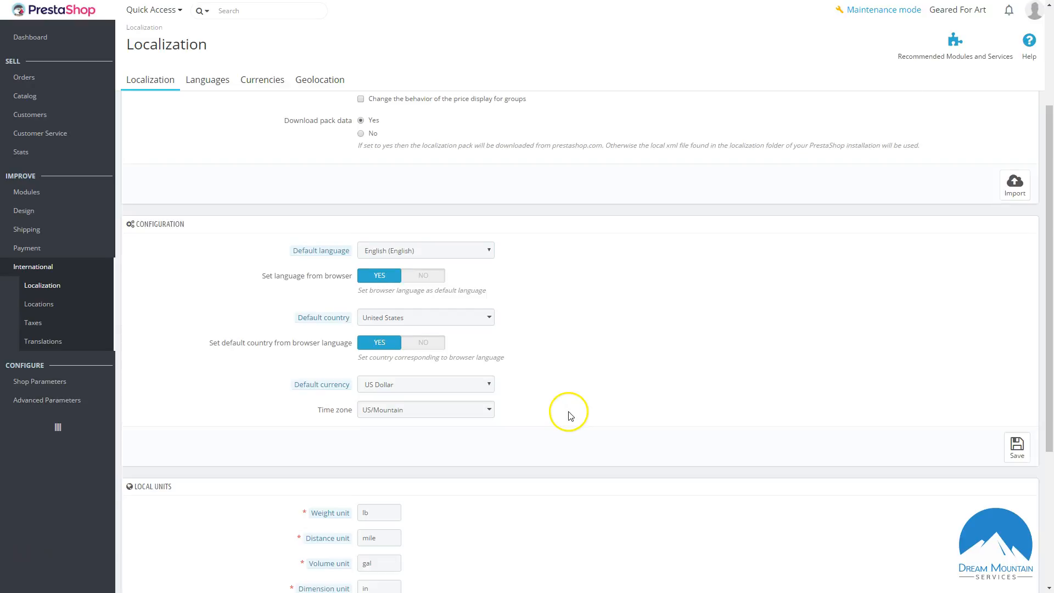
scroll(568, 415, down, 4)
scroll(567, 412, up, 5)
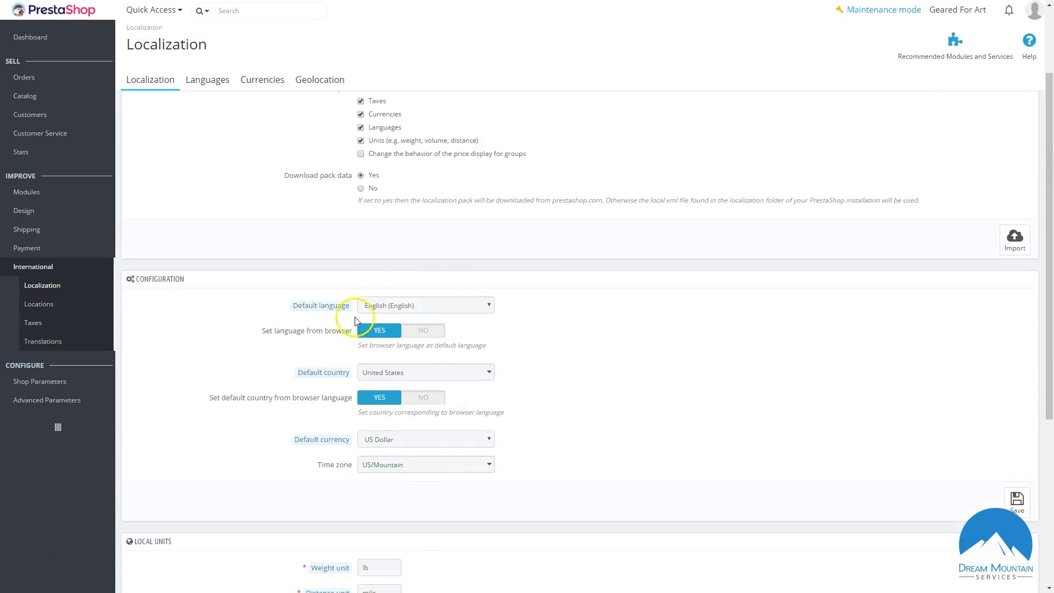
scroll(355, 321, up, 2)
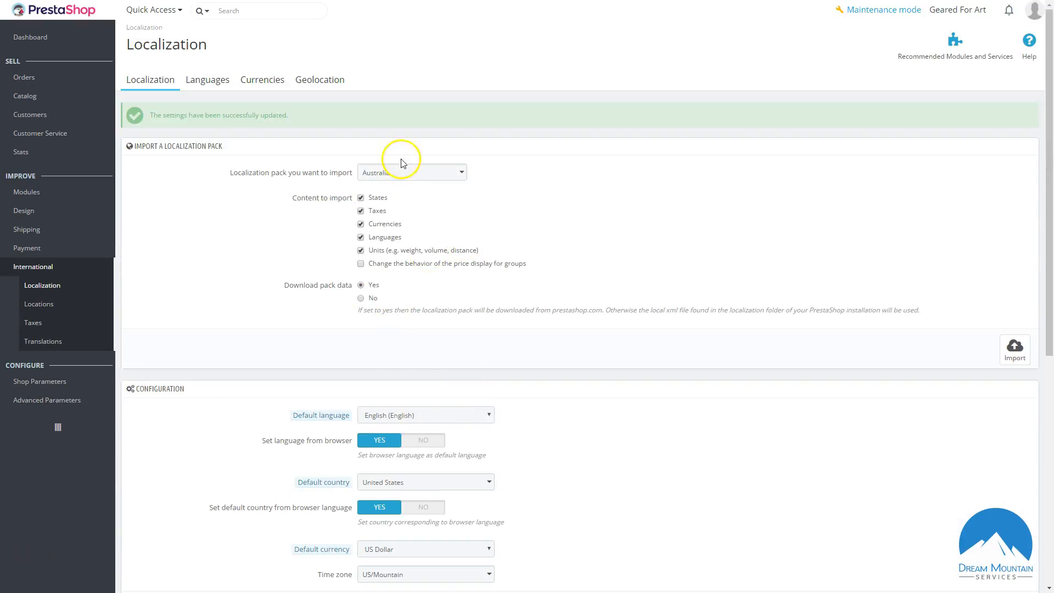
View the store's languages, then its currencies and the option to update exchange rates.
click(213, 82)
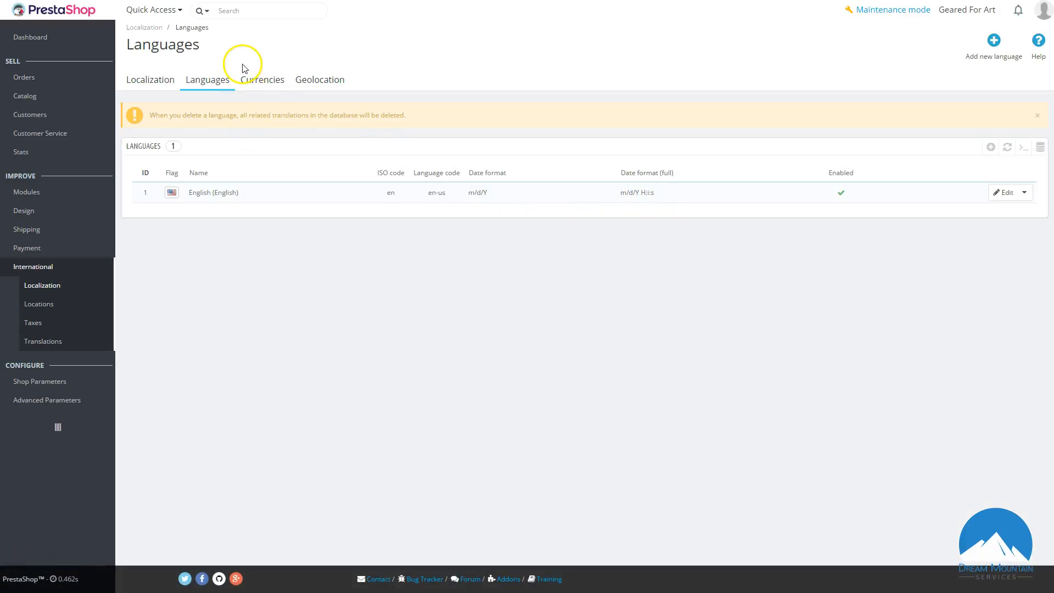
click(252, 83)
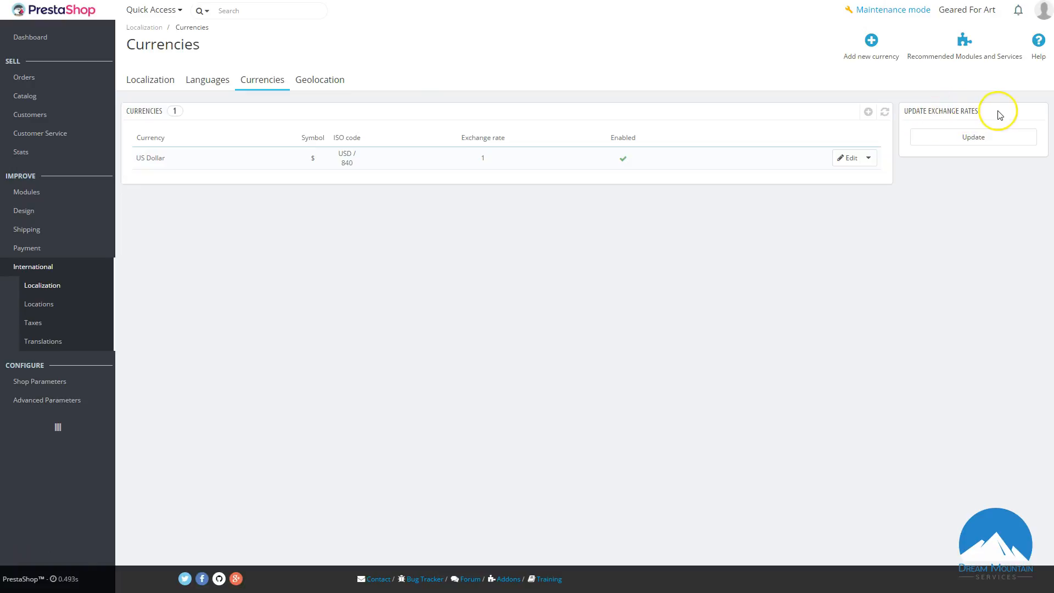
drag(999, 115, 894, 109)
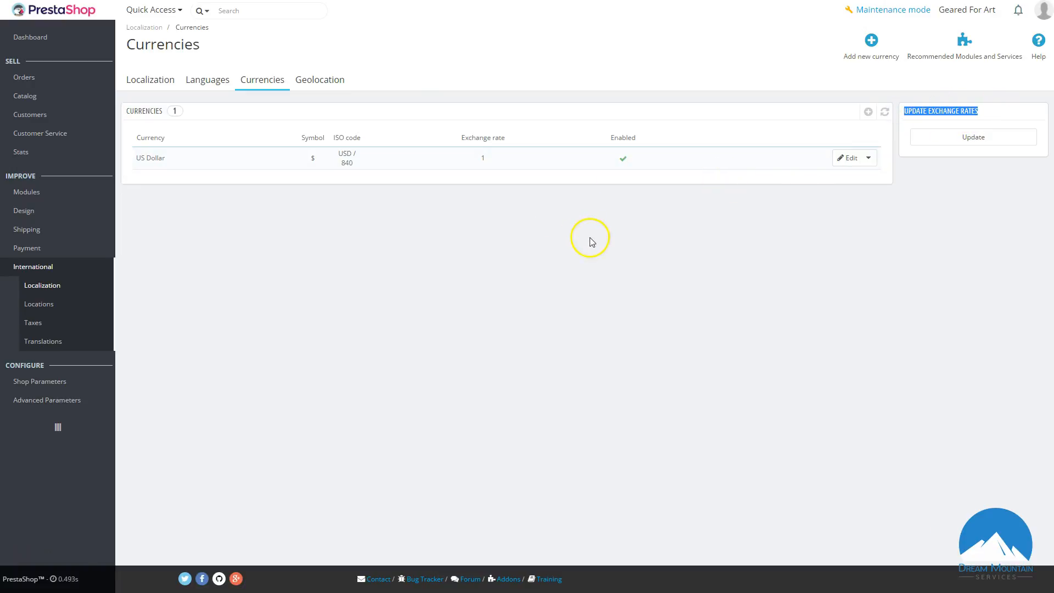
Open the geolocation settings and examine the download notice, the restriction behavior options and the list of countries with store access.
click(310, 83)
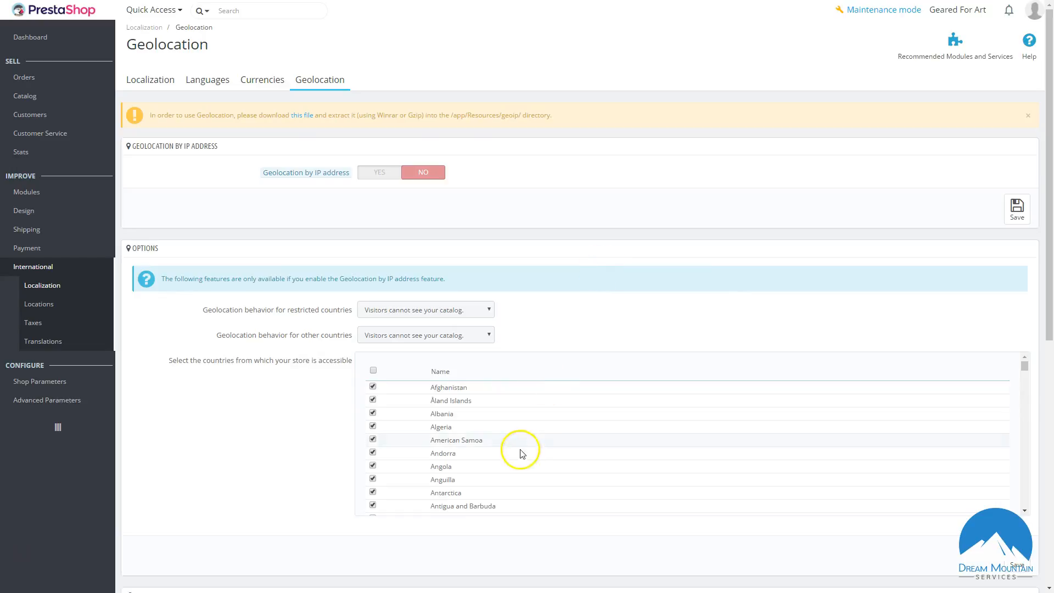
drag(140, 114, 622, 120)
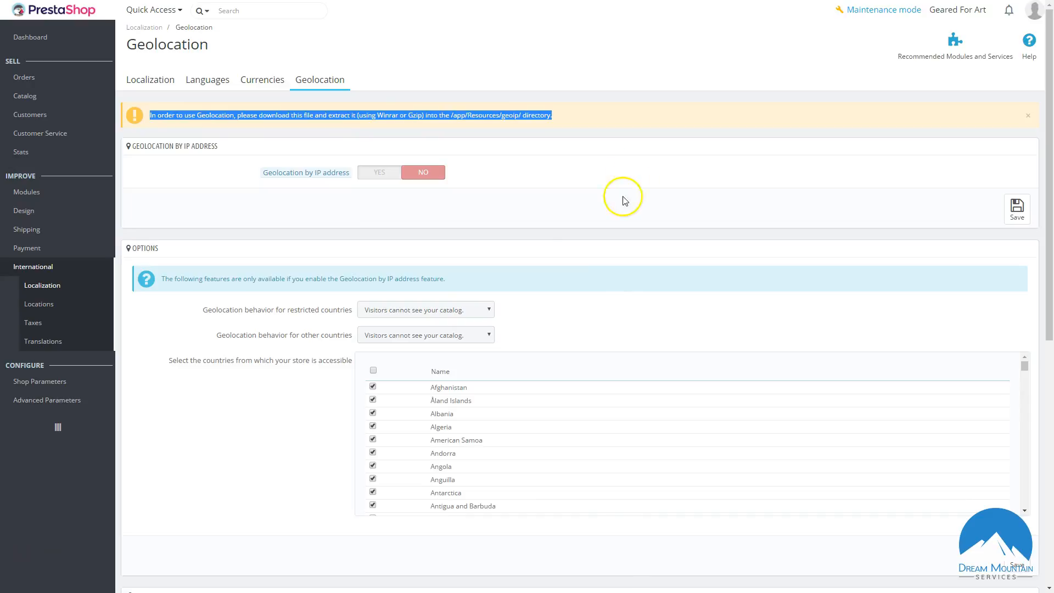
scroll(566, 265, down, 1)
scroll(567, 266, up, 1)
triple_click(386, 125)
scroll(524, 266, down, 2)
scroll(518, 302, down, 1)
scroll(494, 307, up, 1)
scroll(476, 310, down, 5)
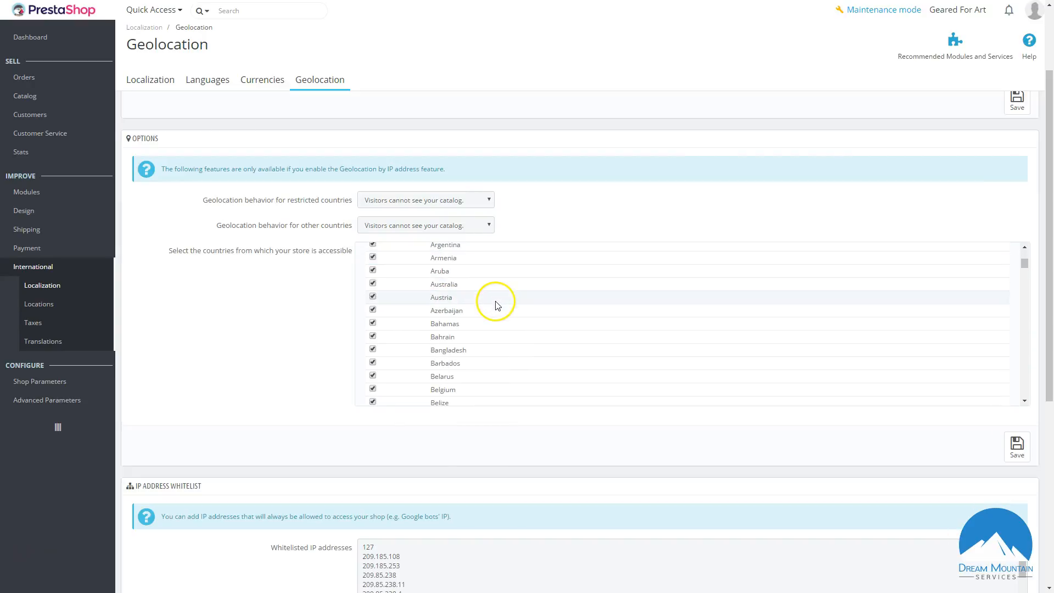
scroll(439, 308, down, 1)
scroll(516, 332, up, 5)
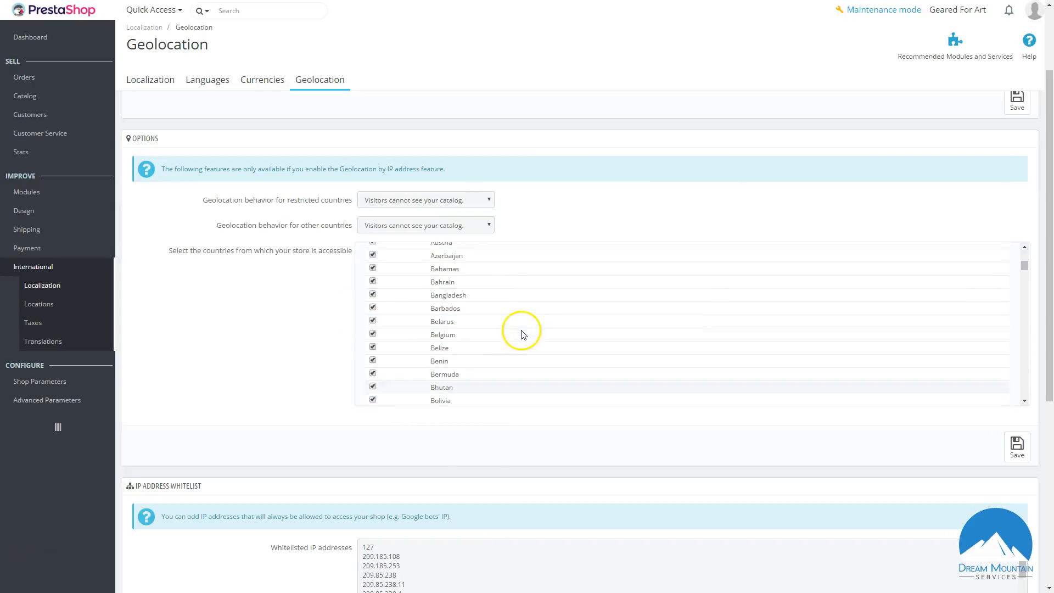
scroll(520, 332, up, 3)
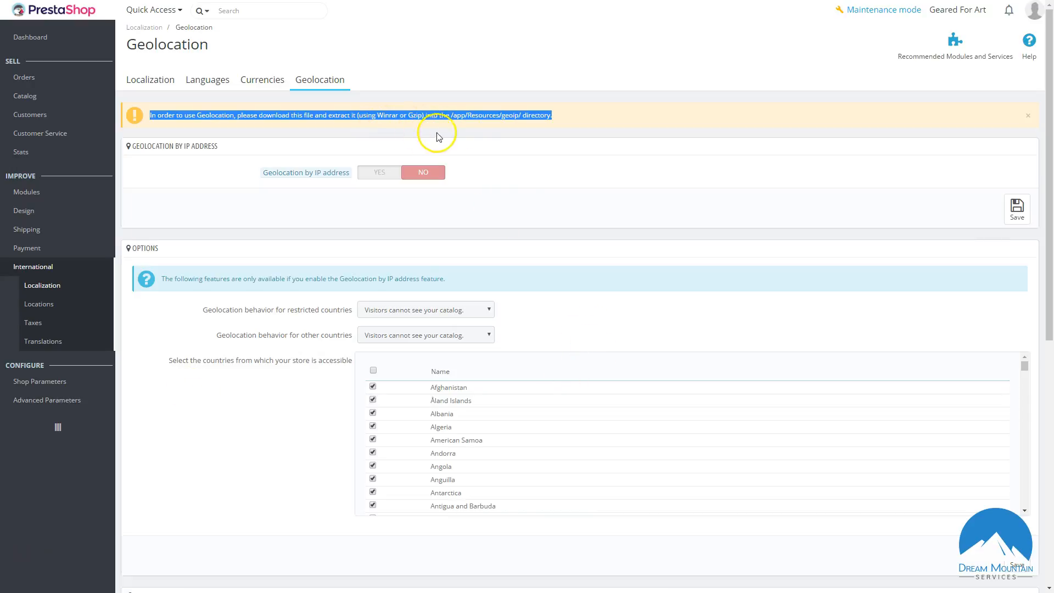
Open the store's locations and look through the list of countries and their enabled status.
click(38, 305)
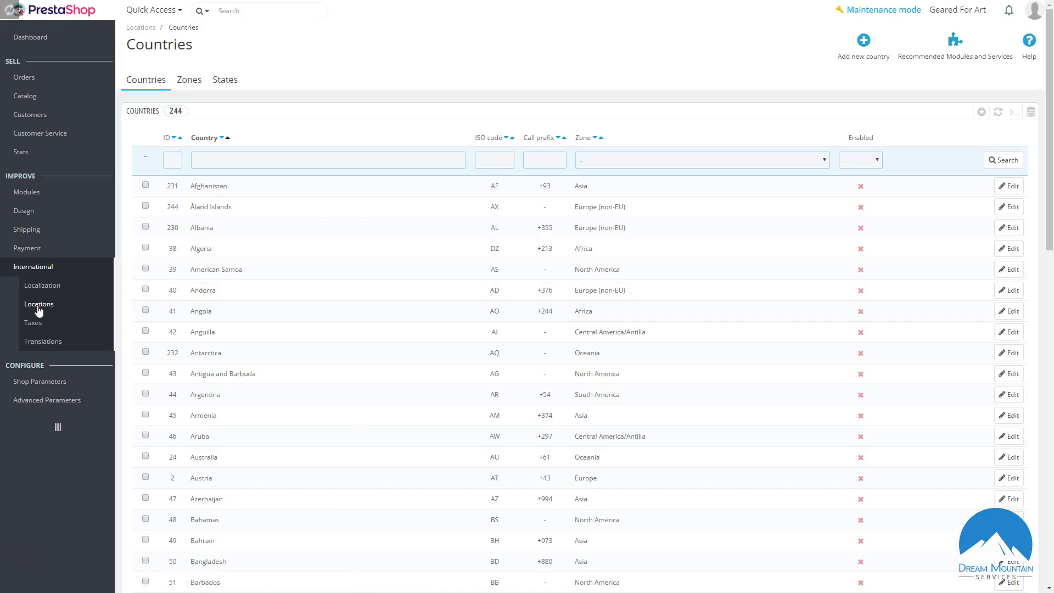
scroll(417, 230, down, 4)
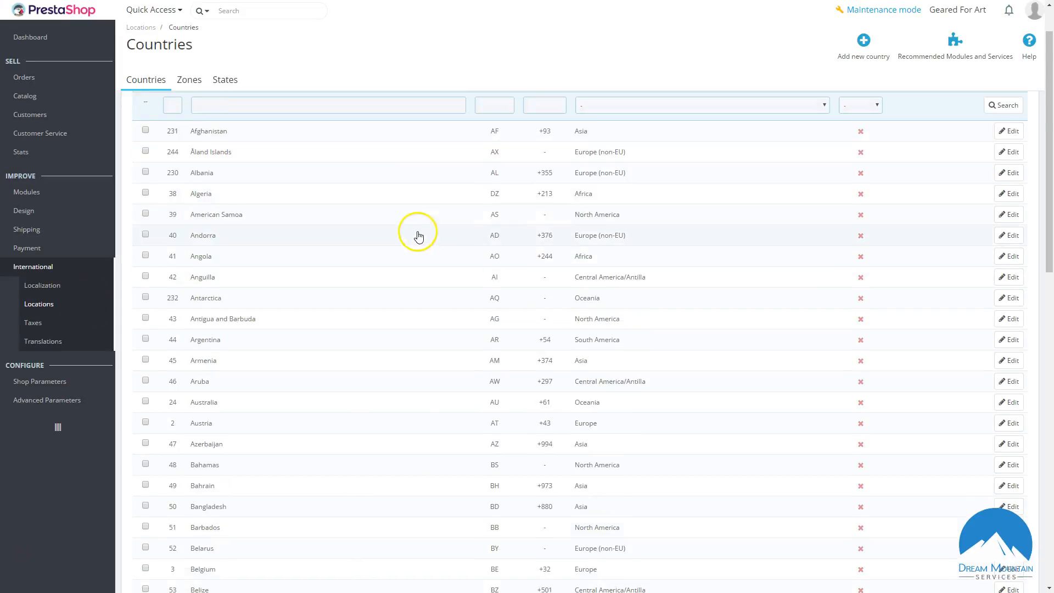
scroll(870, 146, up, 4)
scroll(867, 330, down, 8)
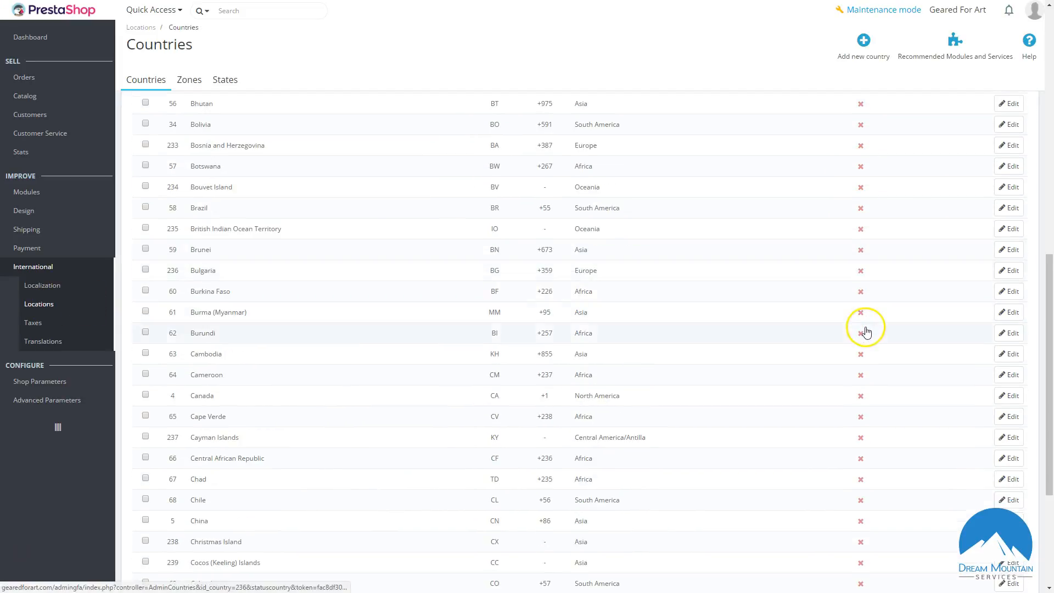
scroll(862, 329, up, 8)
View the geographic zones, including the North America zone's edit form and its additional actions, without changing the zone.
click(186, 82)
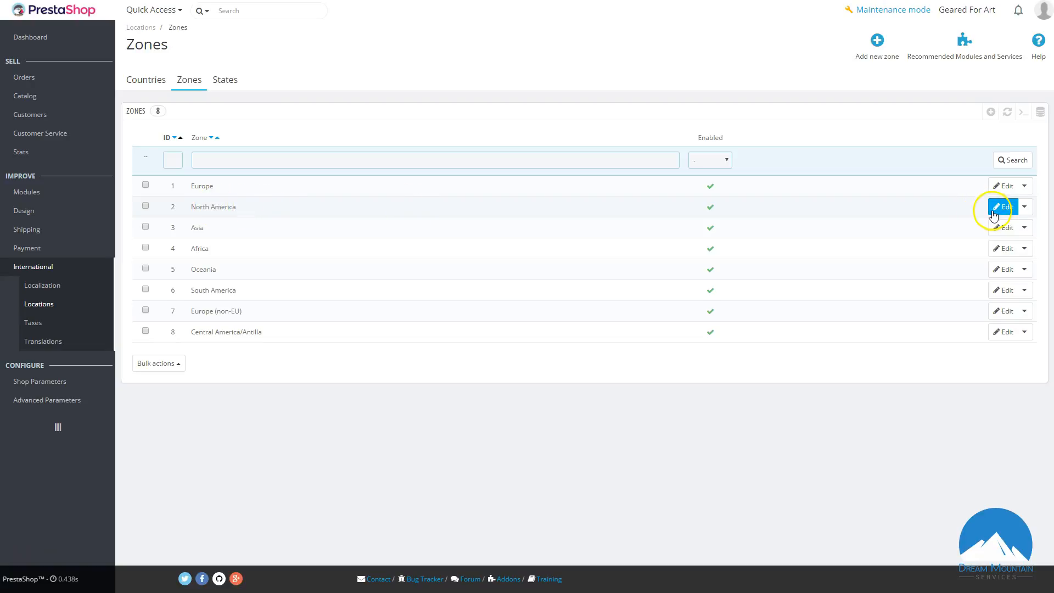
click(213, 208)
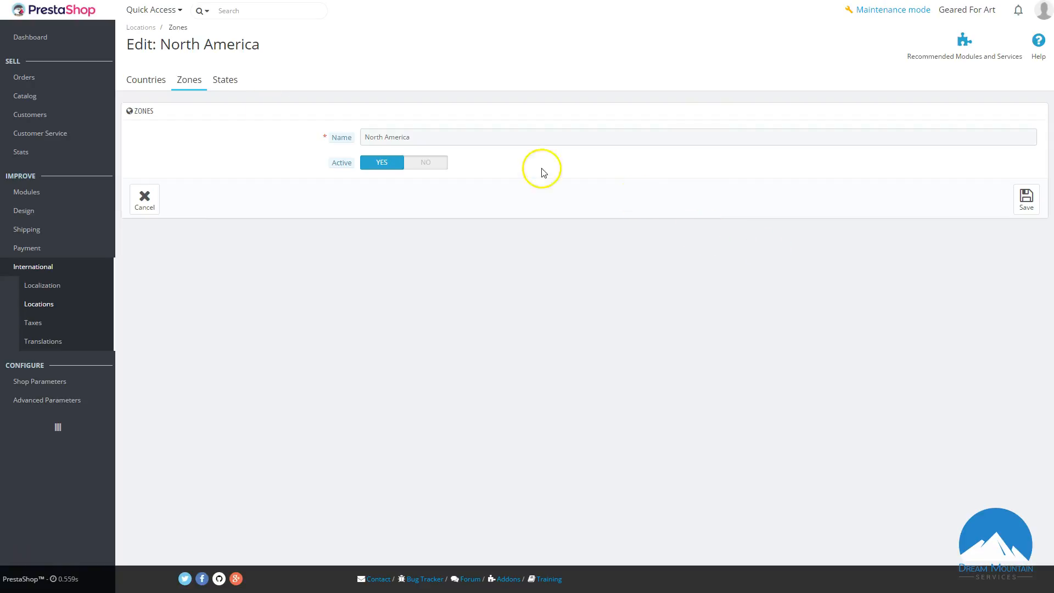
click(193, 80)
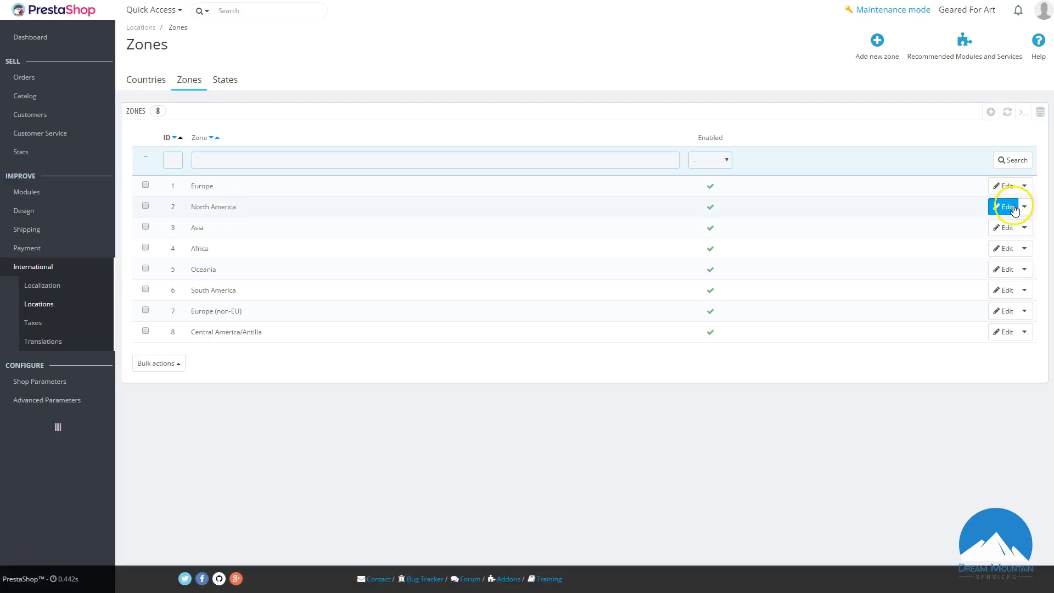
click(1006, 207)
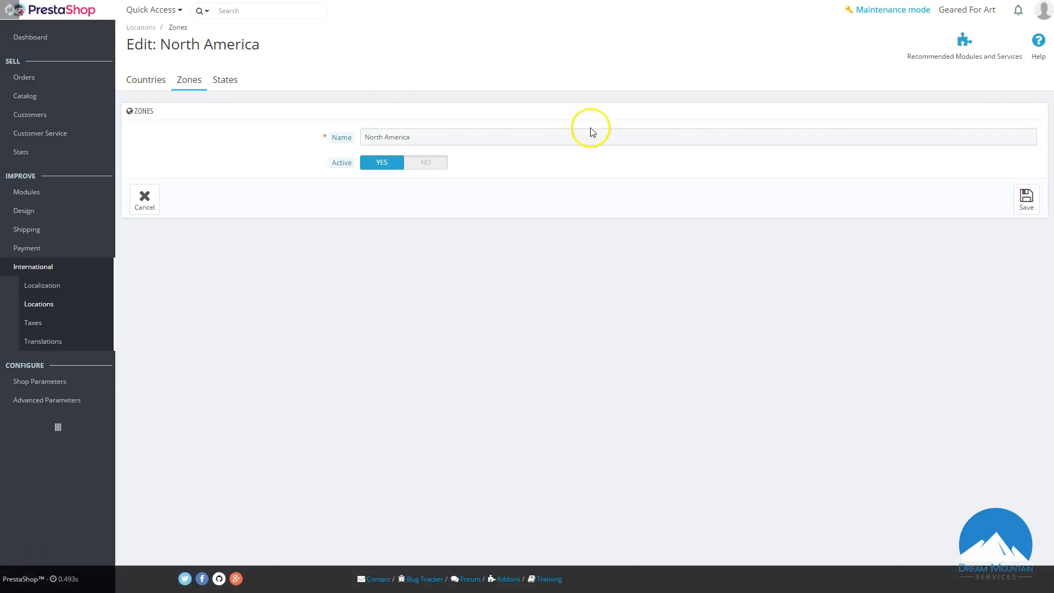
click(195, 82)
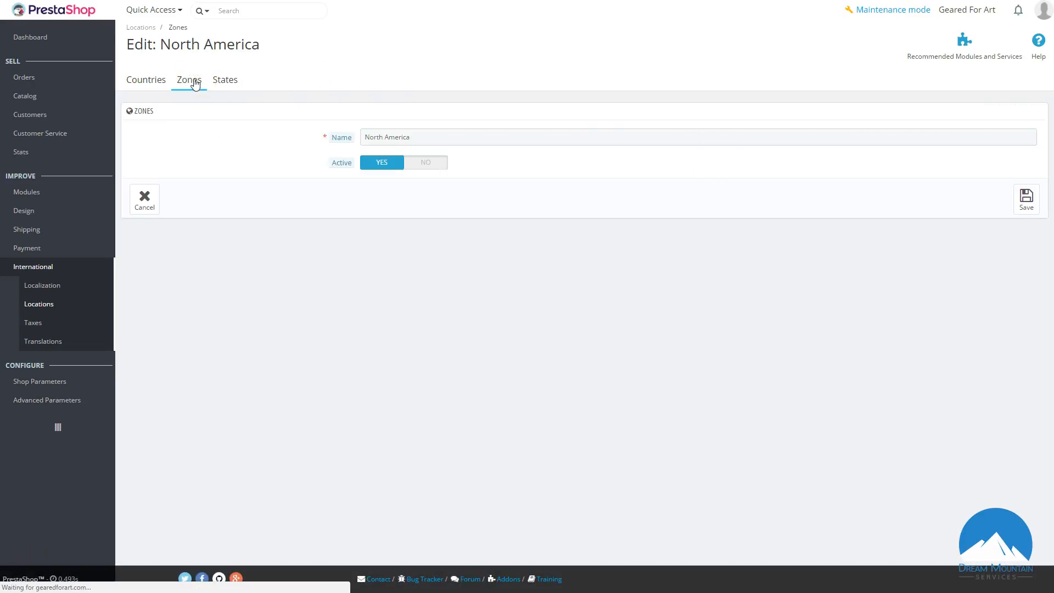
click(1025, 209)
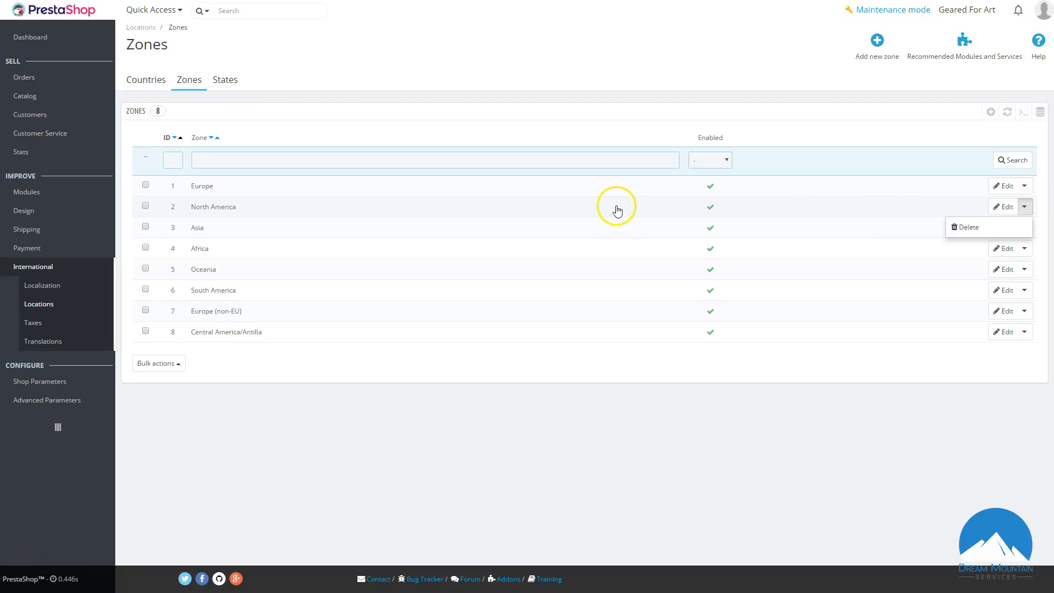
Filter the countries list by the North America zone and review the countries it contains.
click(146, 82)
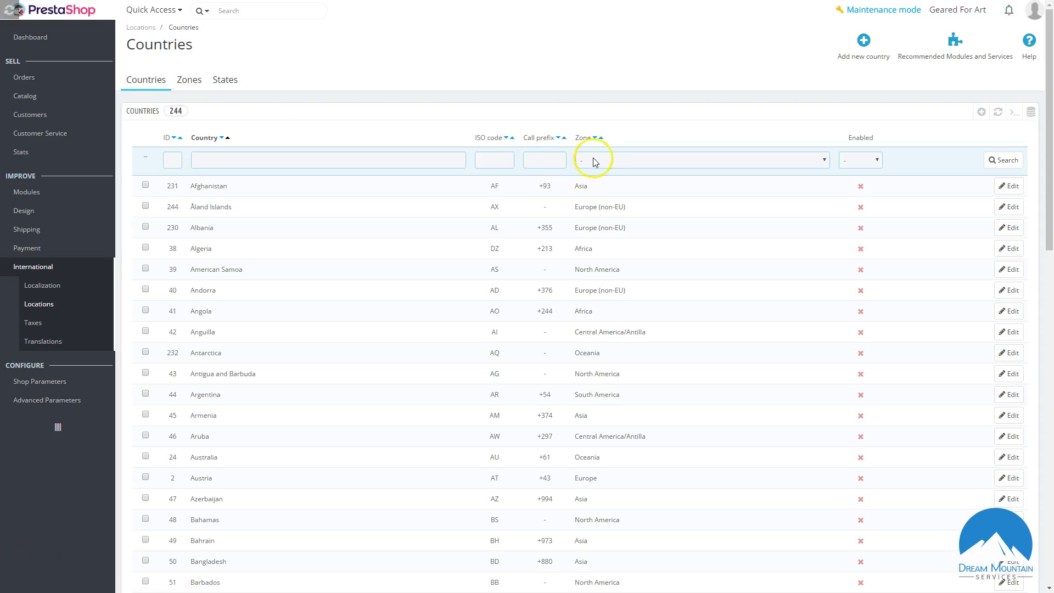
click(595, 161)
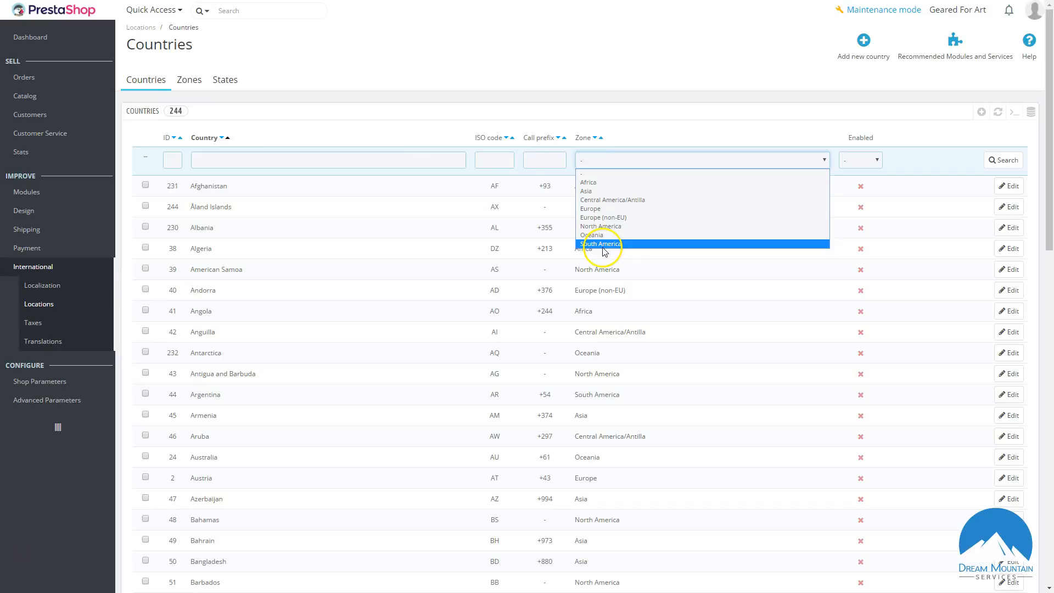
click(602, 226)
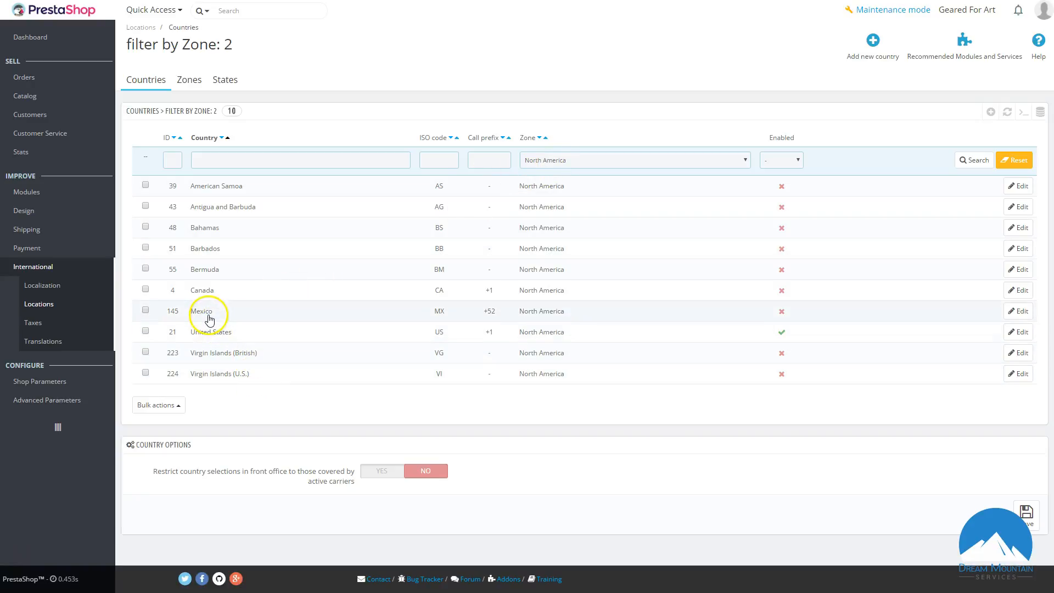
mouse_move(33, 230)
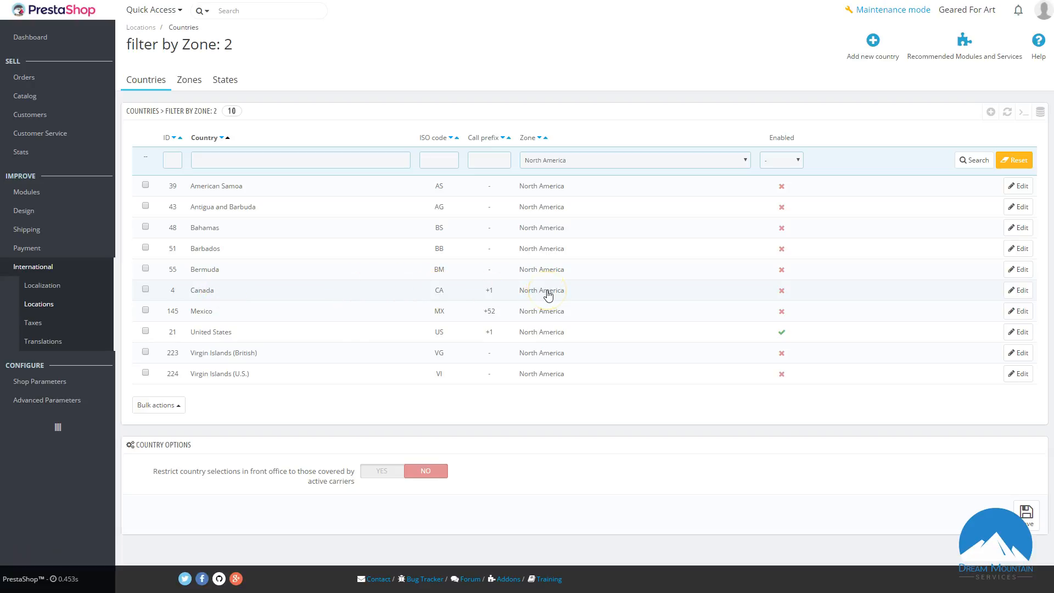
Disable the Europe, Asia, Africa, Oceania, South America, Europe (non-EU) and Central America/Antilla zones.
click(189, 82)
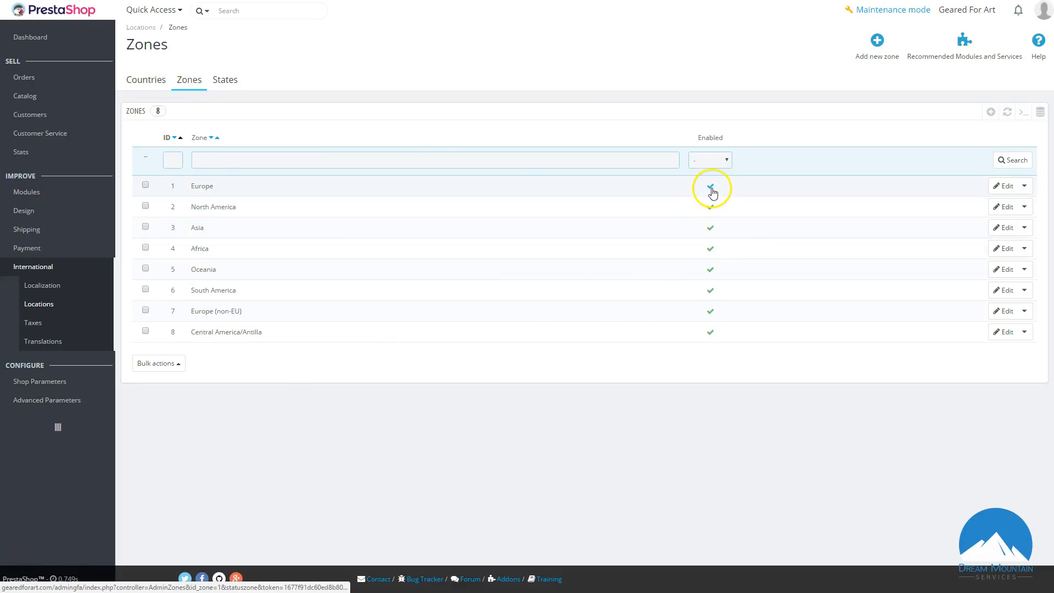
click(711, 233)
click(710, 248)
click(711, 269)
click(710, 292)
click(710, 310)
click(710, 332)
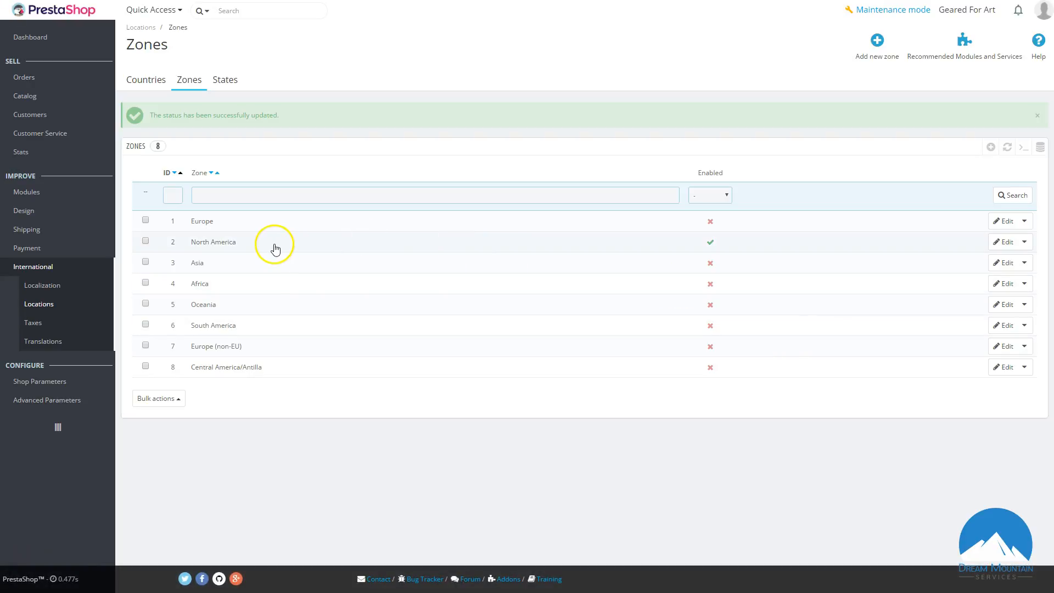
Examine the list of states with their zones, countries and enabled status.
click(225, 81)
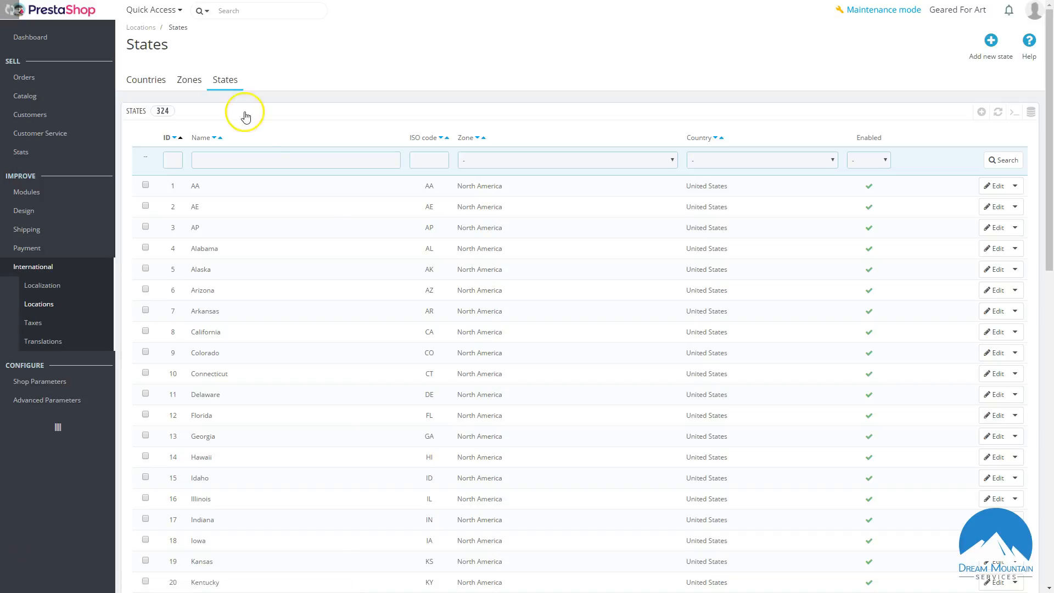
scroll(345, 250, down, 7)
scroll(345, 250, down, 5)
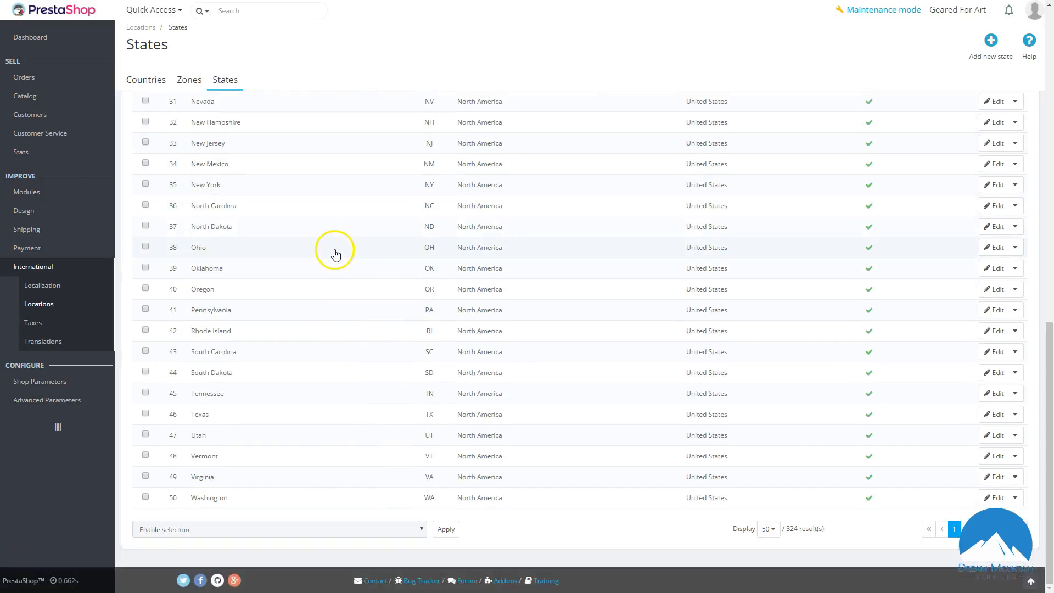
scroll(333, 257, up, 10)
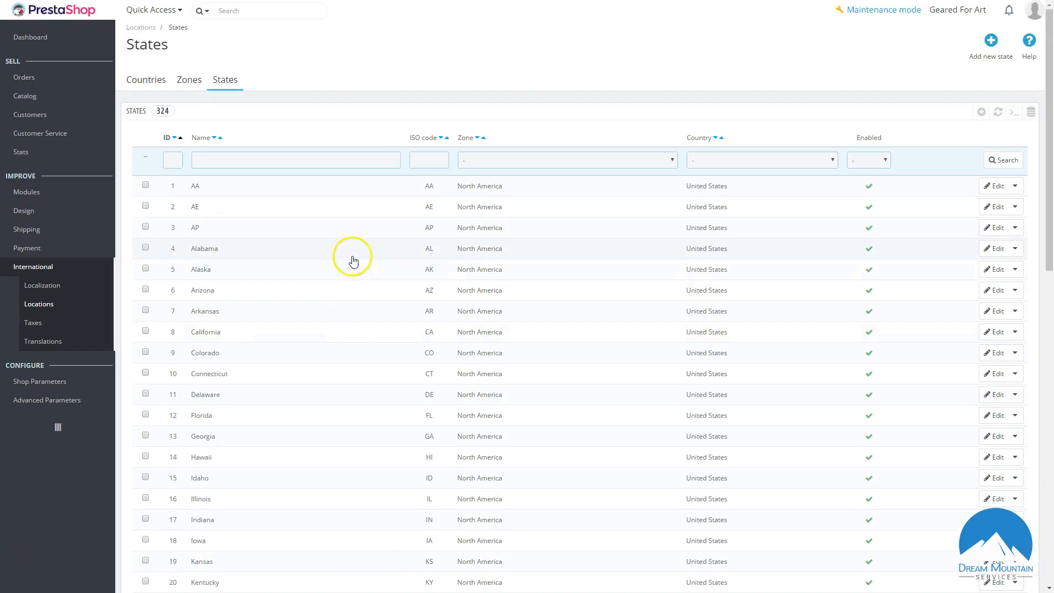
scroll(373, 263, down, 5)
scroll(373, 265, up, 5)
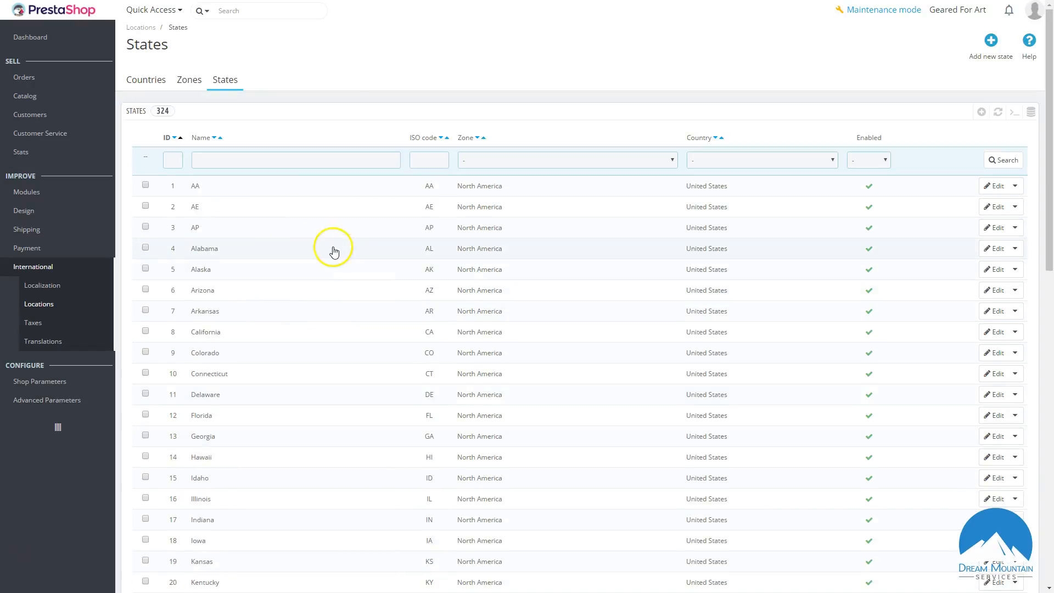
scroll(384, 244, down, 8)
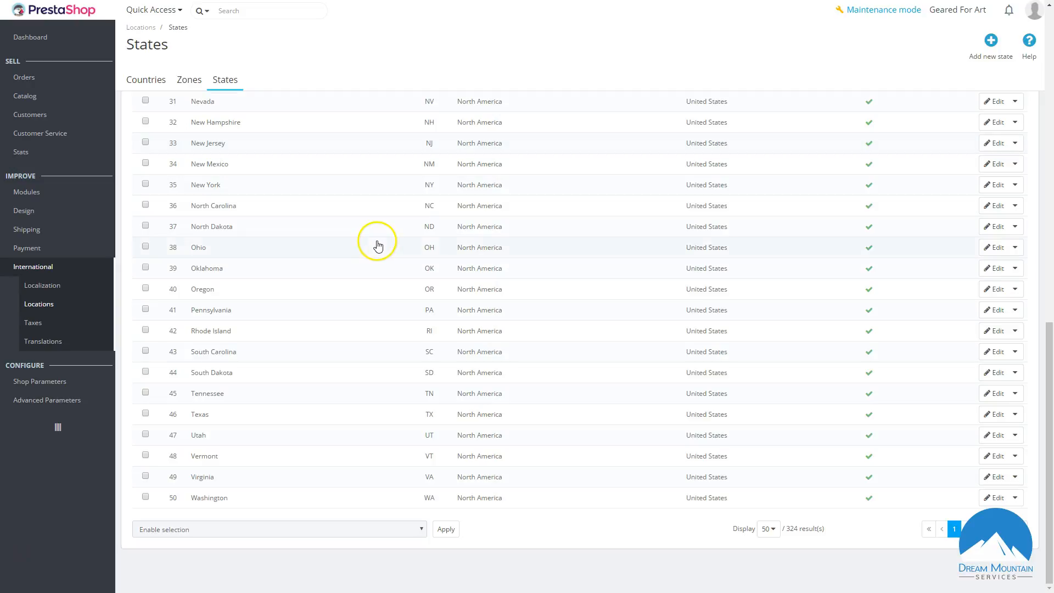
scroll(298, 351, up, 8)
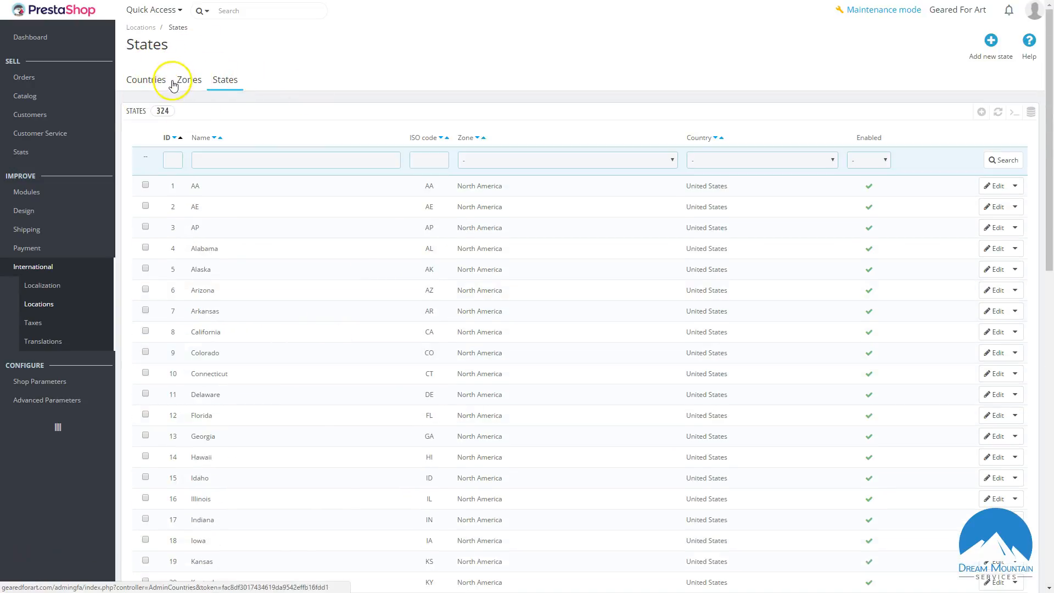
Review the store's sales taxes and tax options, followed by the list of tax rules.
click(34, 324)
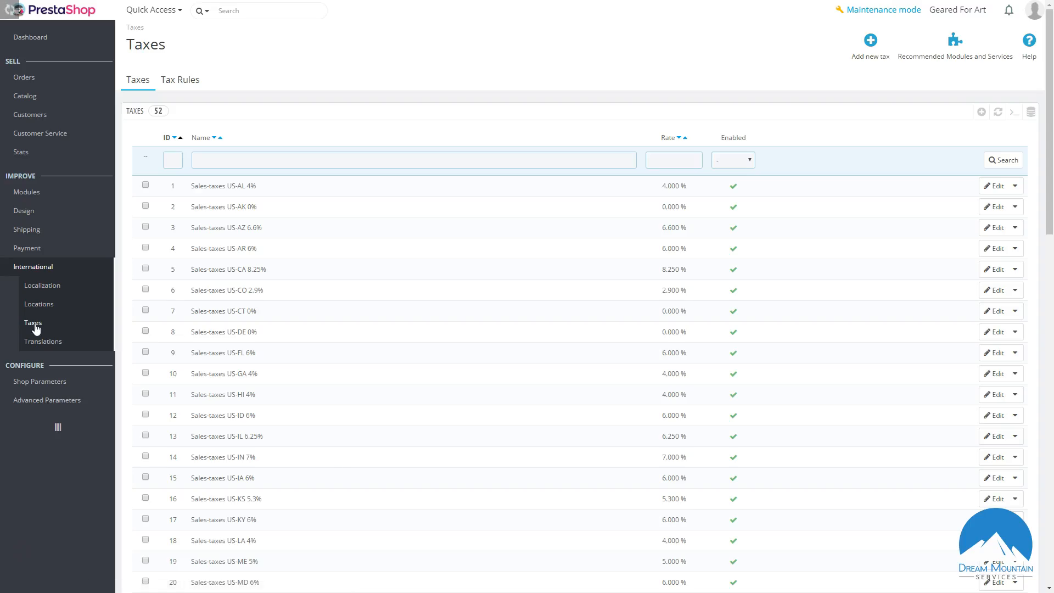
scroll(447, 275, down, 15)
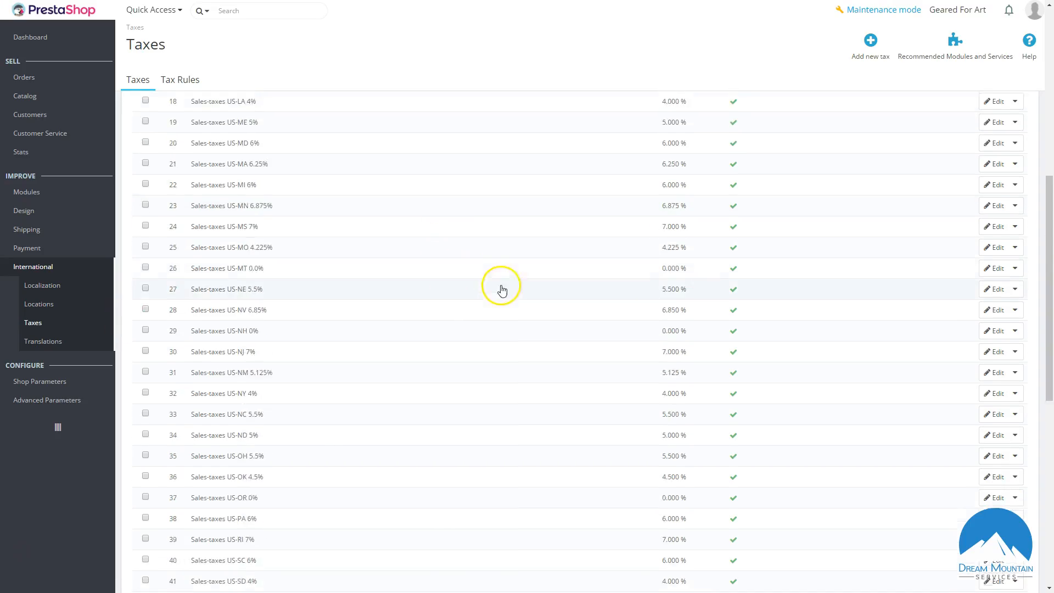
scroll(508, 292, down, 2)
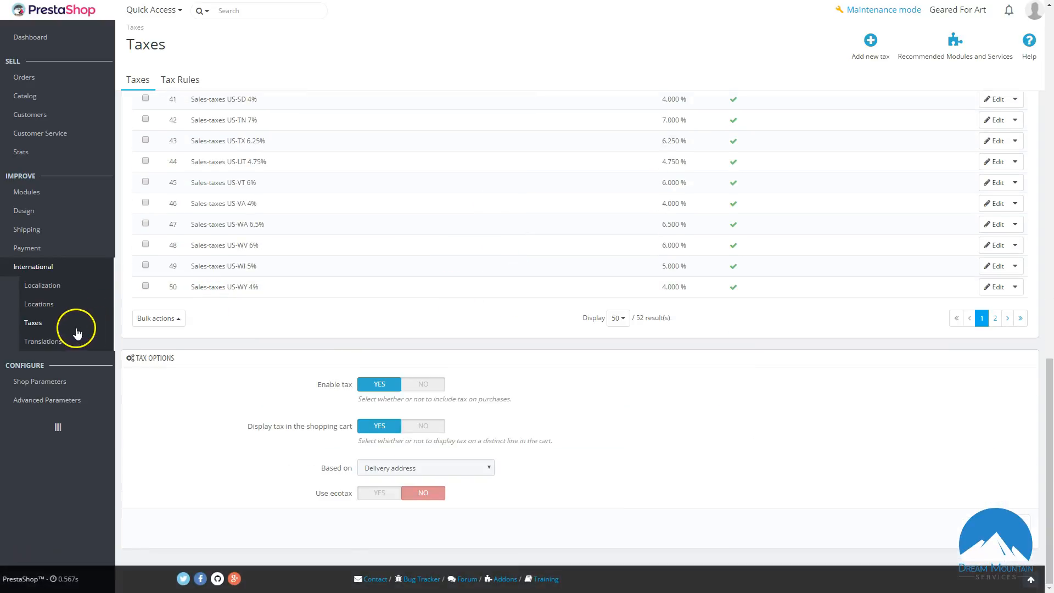
scroll(496, 266, up, 15)
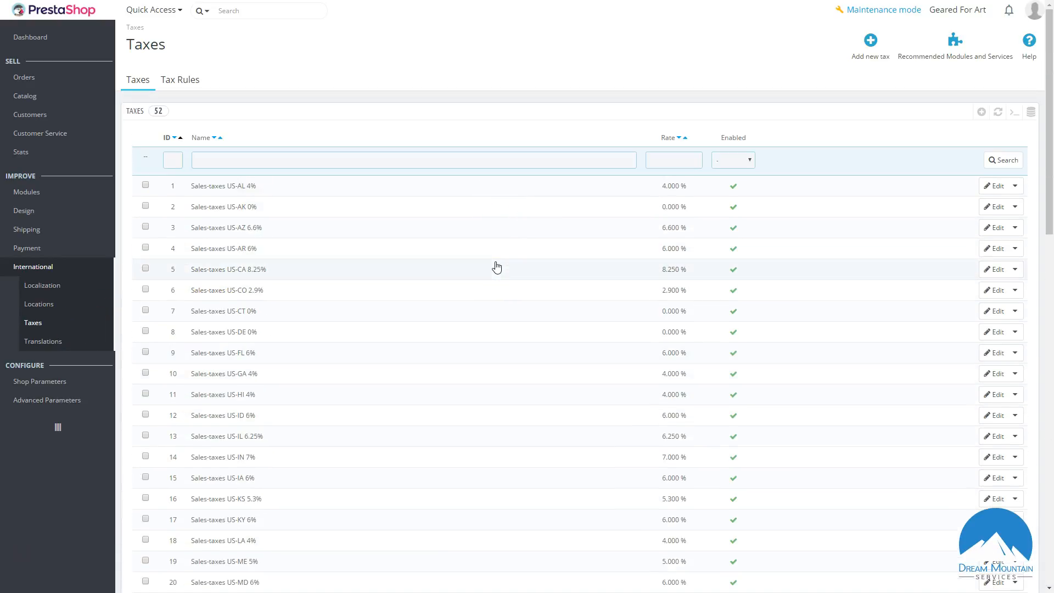
click(189, 81)
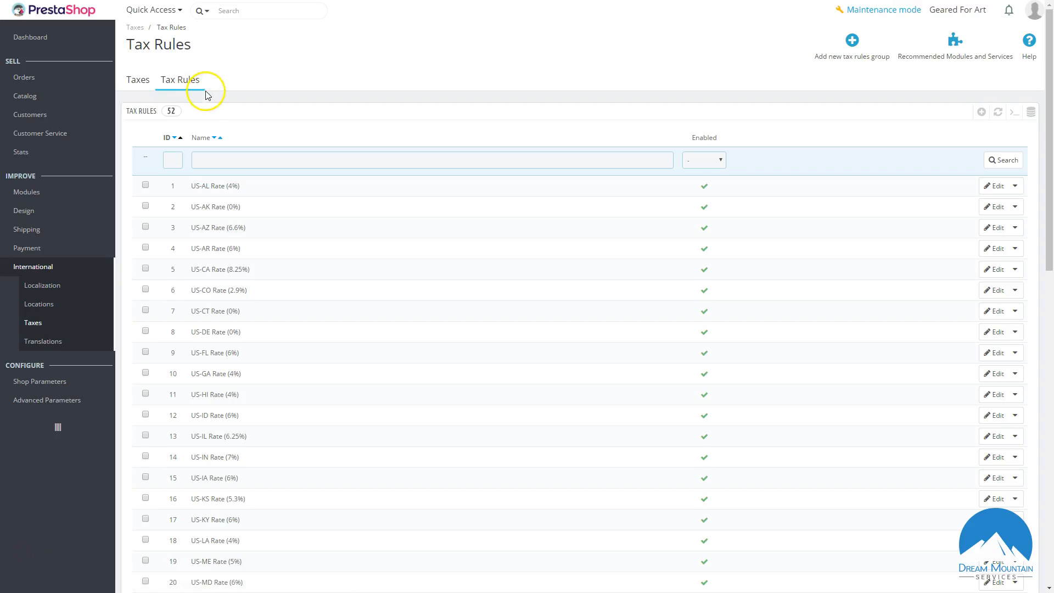
Return to the taxes list and examine the sales tax rate for each US state and the tax options below.
click(138, 80)
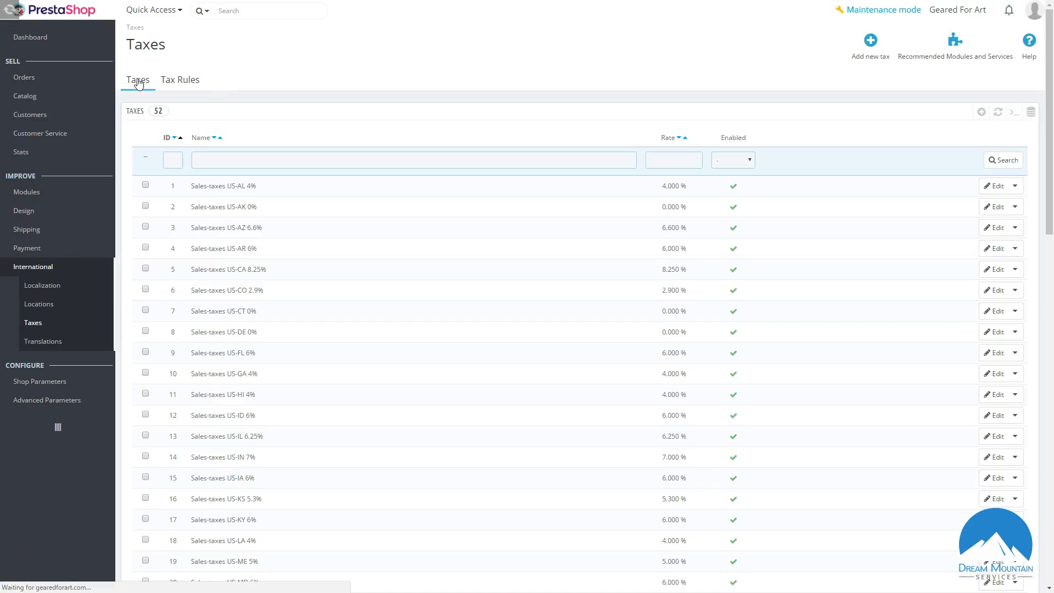
click(451, 269)
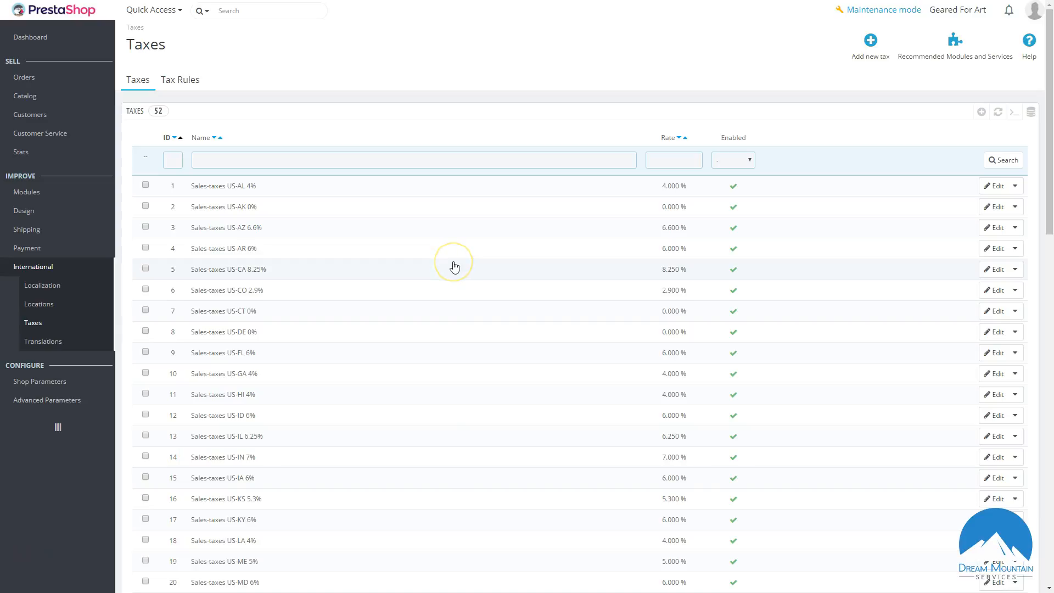
click(417, 260)
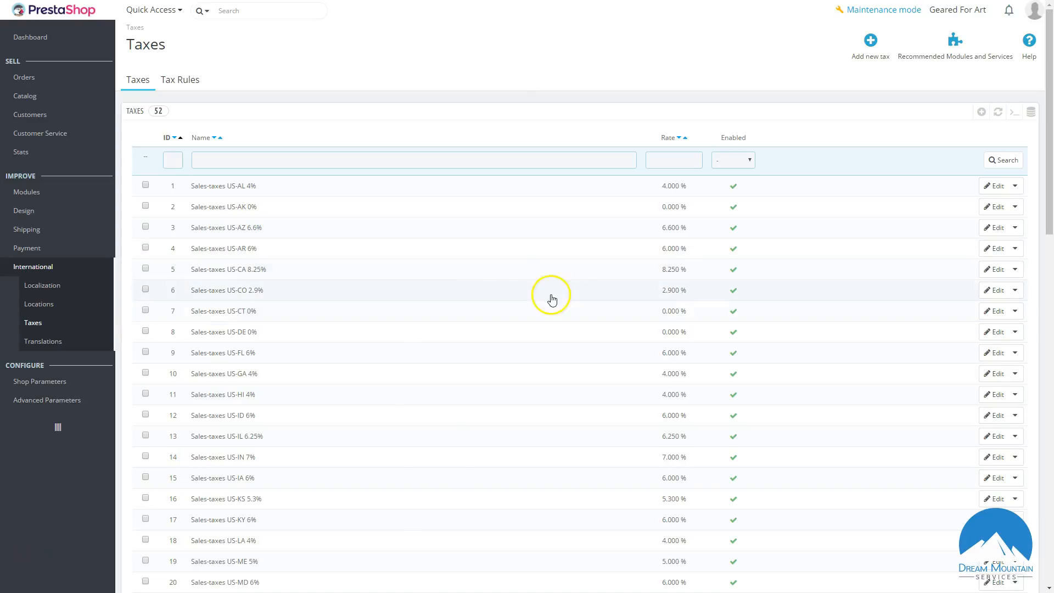
scroll(392, 313, down, 15)
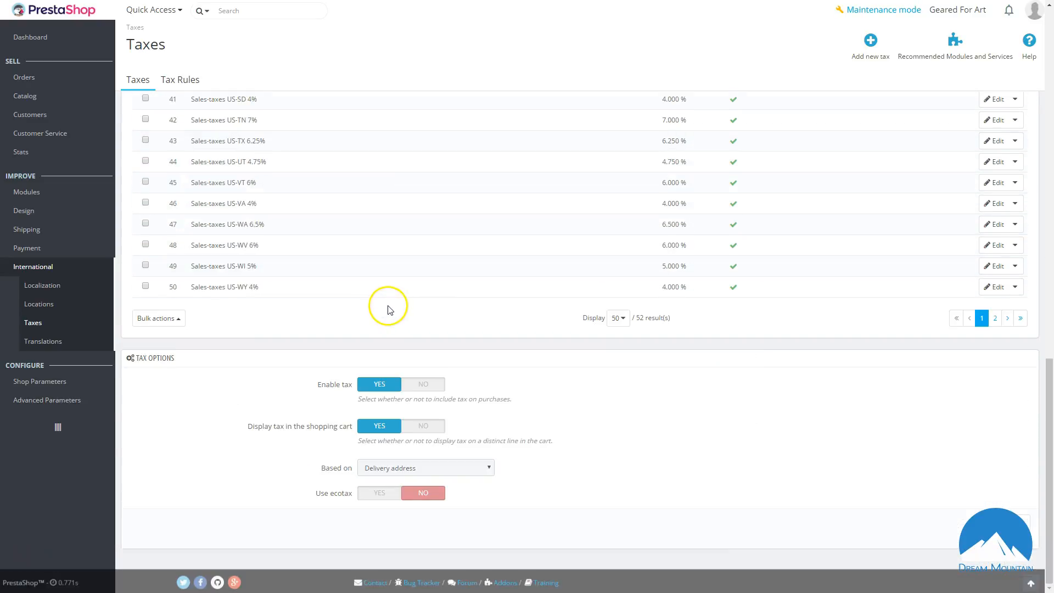
scroll(392, 313, up, 7)
scroll(260, 348, up, 2)
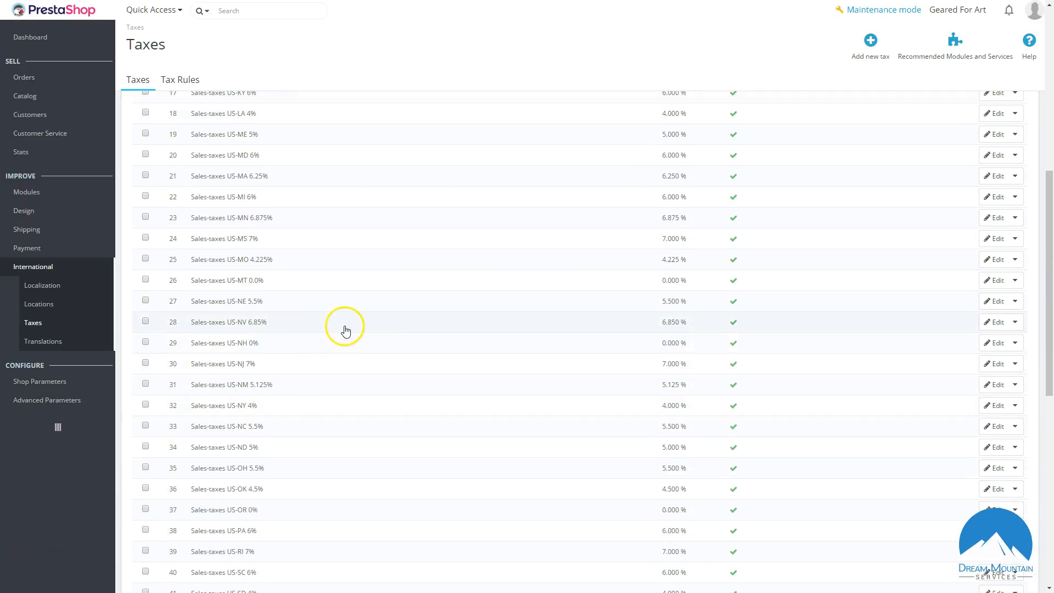
scroll(358, 317, up, 8)
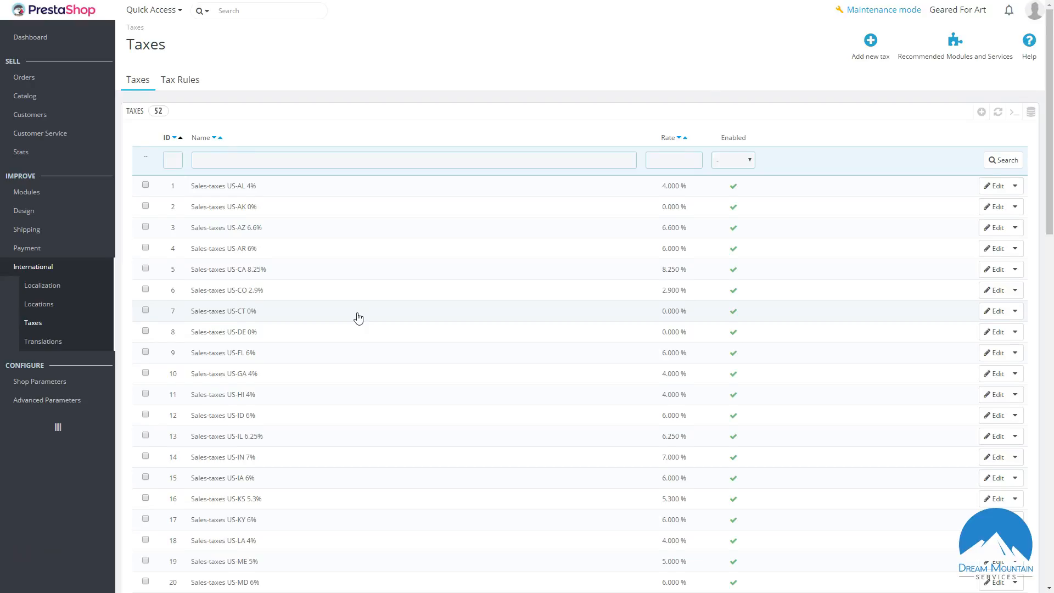
scroll(358, 318, down, 14)
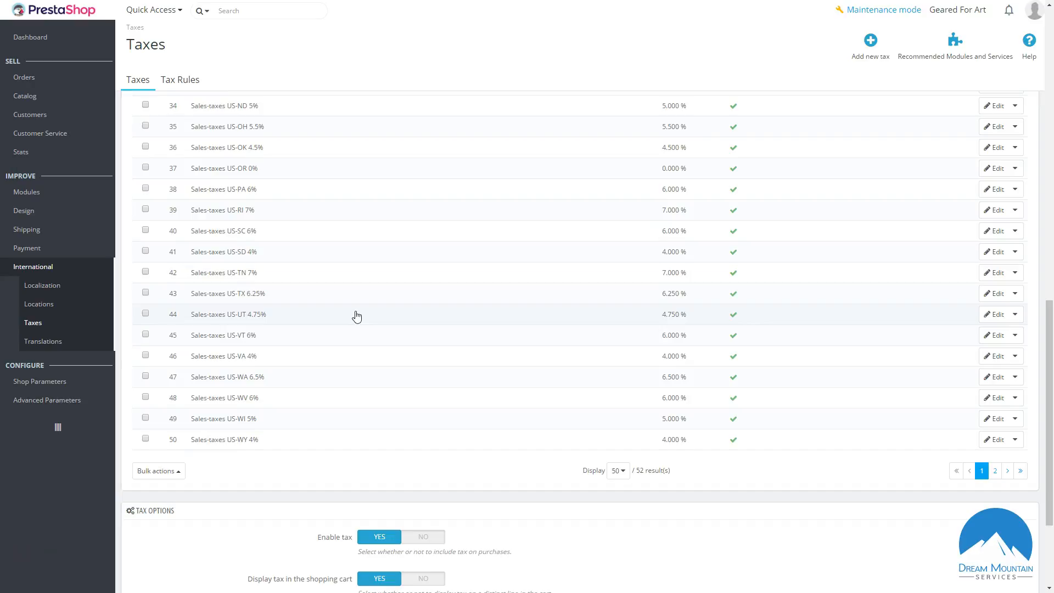
scroll(357, 317, down, 3)
scroll(414, 294, up, 7)
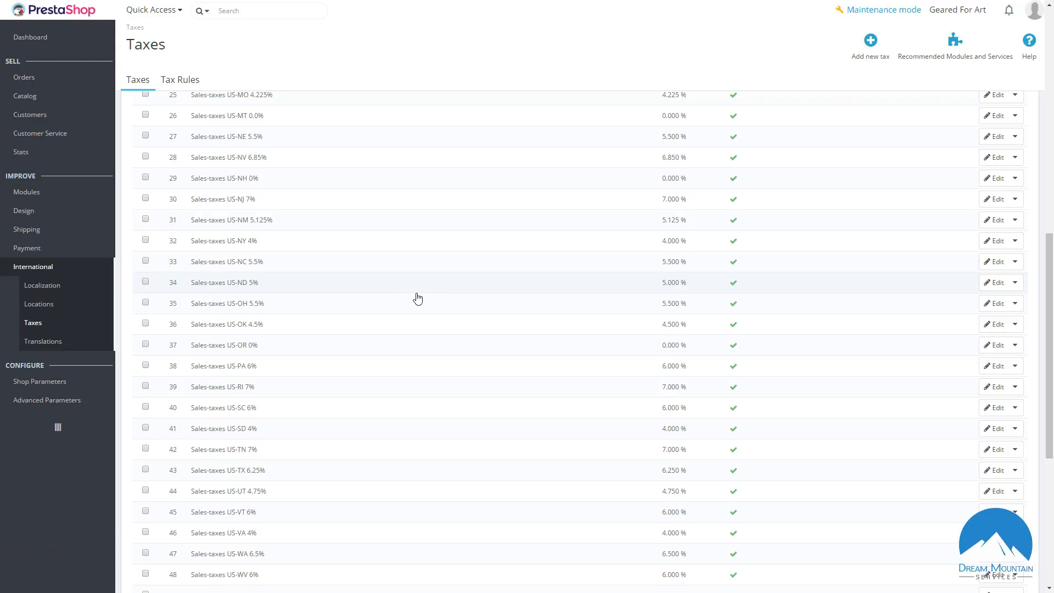
scroll(423, 299, down, 5)
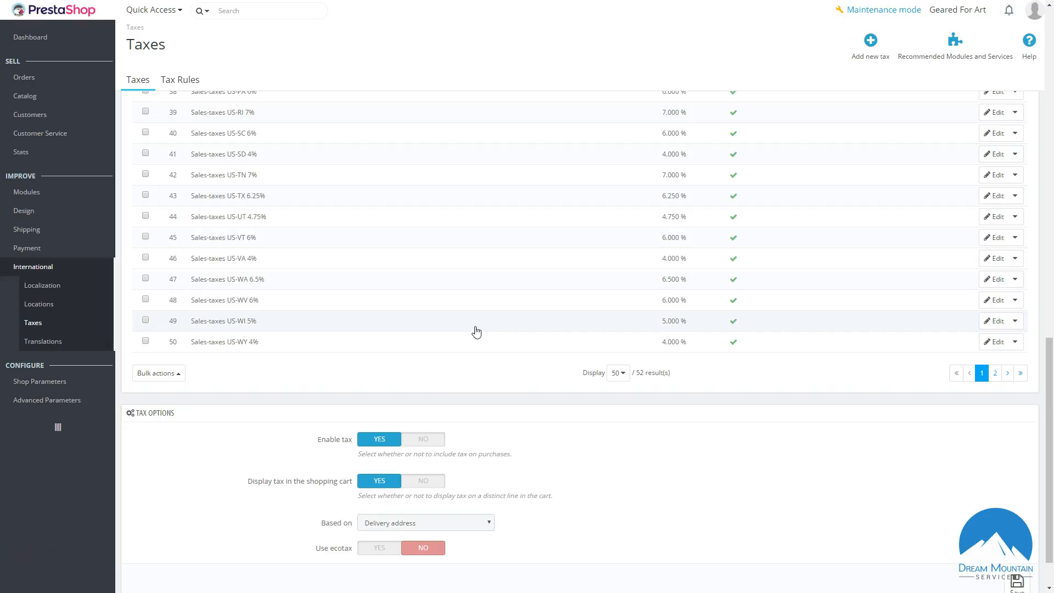
Review the tax options below the taxes list and keep the tax based on Delivery address.
scroll(475, 331, up, 2)
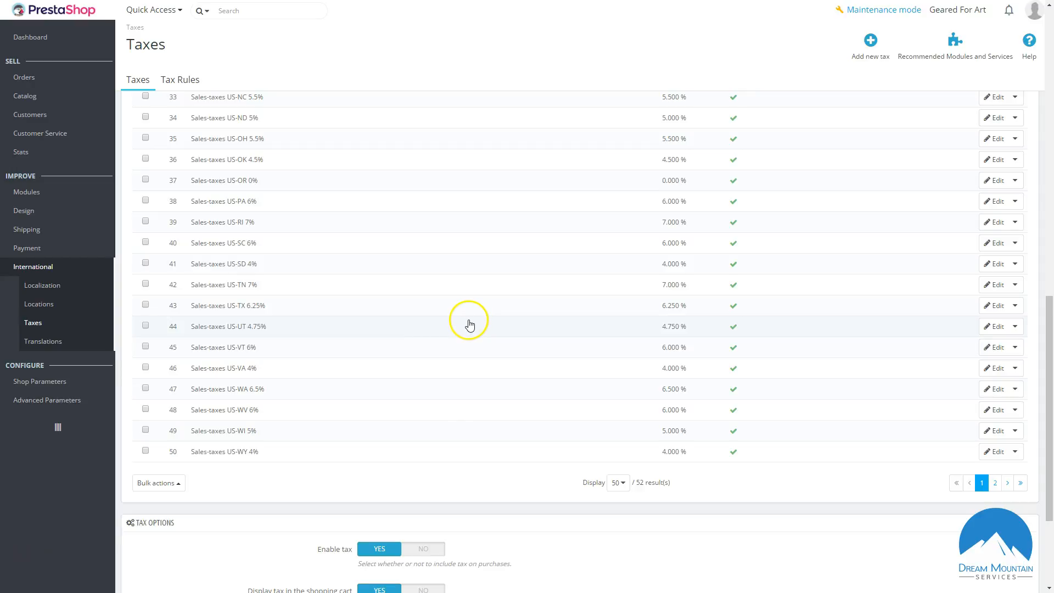
scroll(471, 324, down, 3)
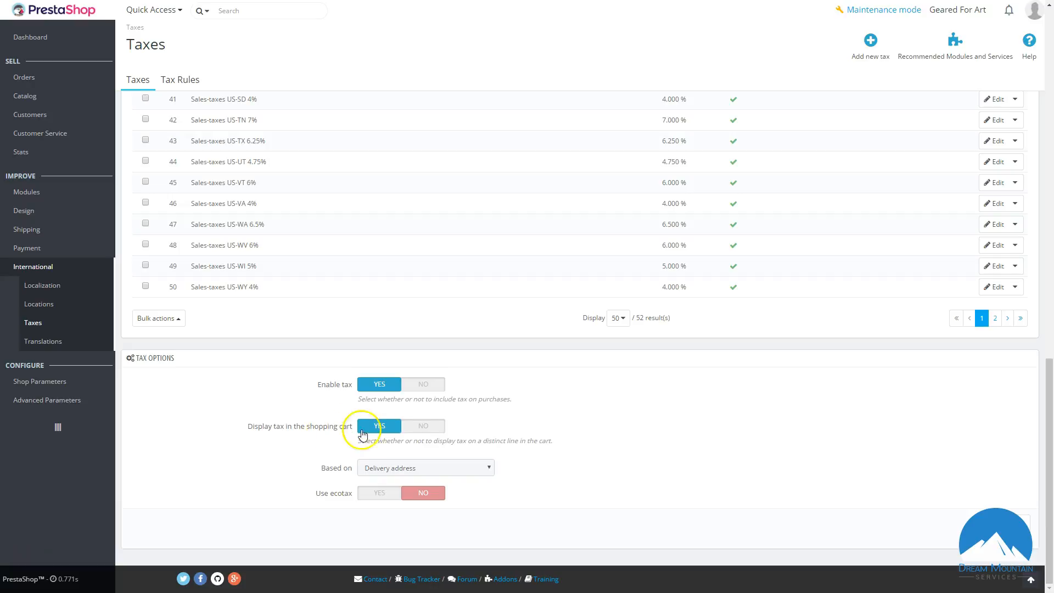
click(422, 467)
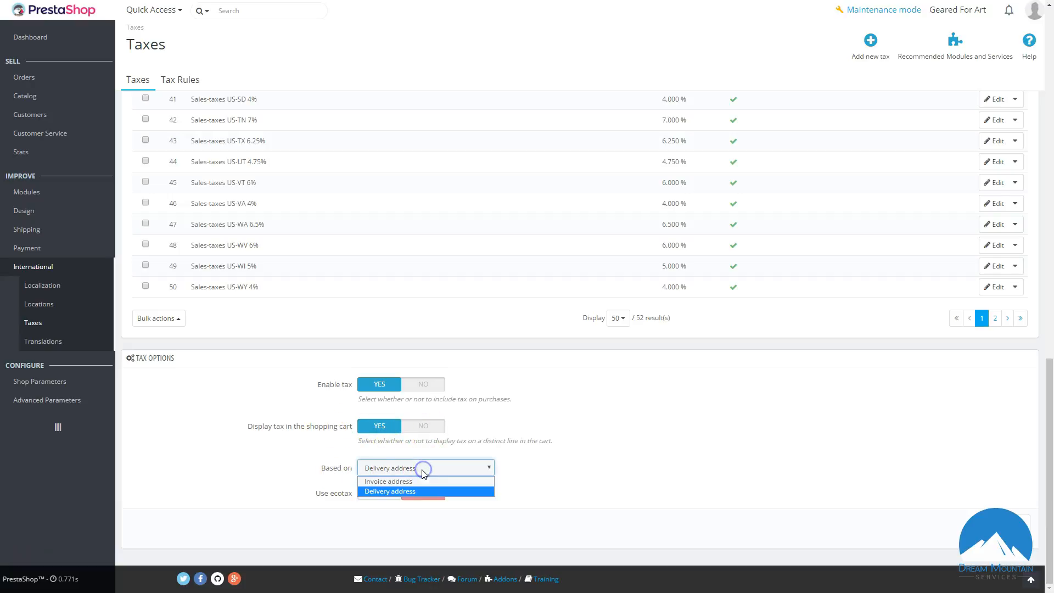
click(389, 492)
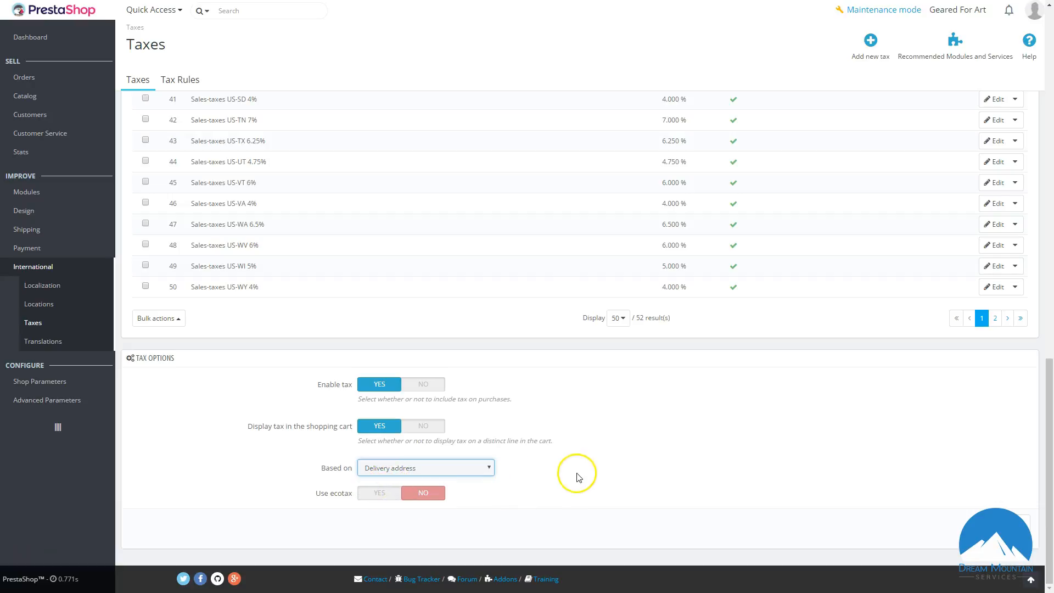
scroll(588, 473, up, 17)
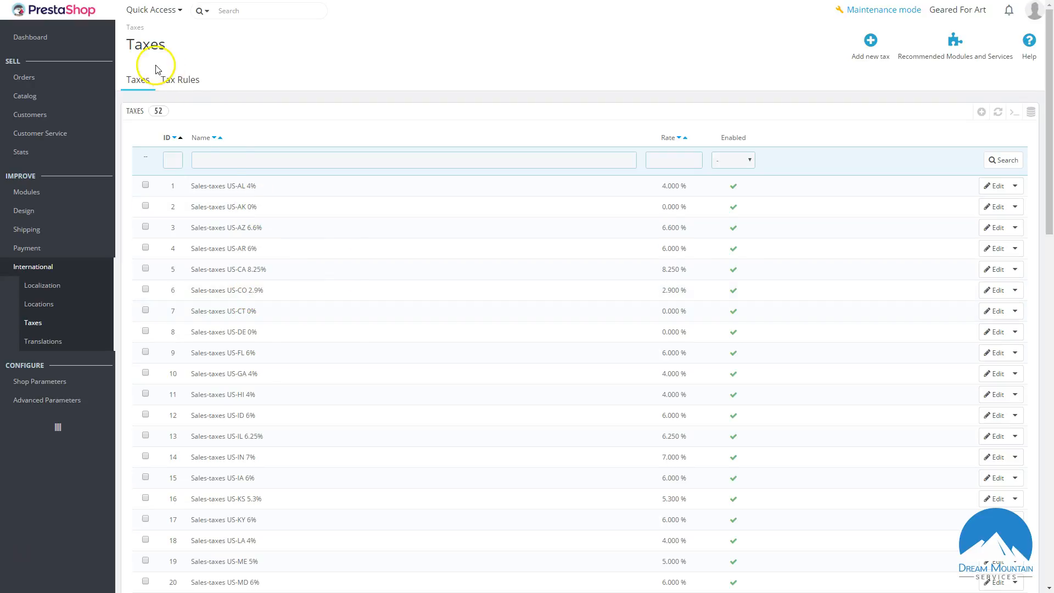
In the tax rules, bulk delete all entries on the first page of the list except US-ID Rate (6%).
click(182, 83)
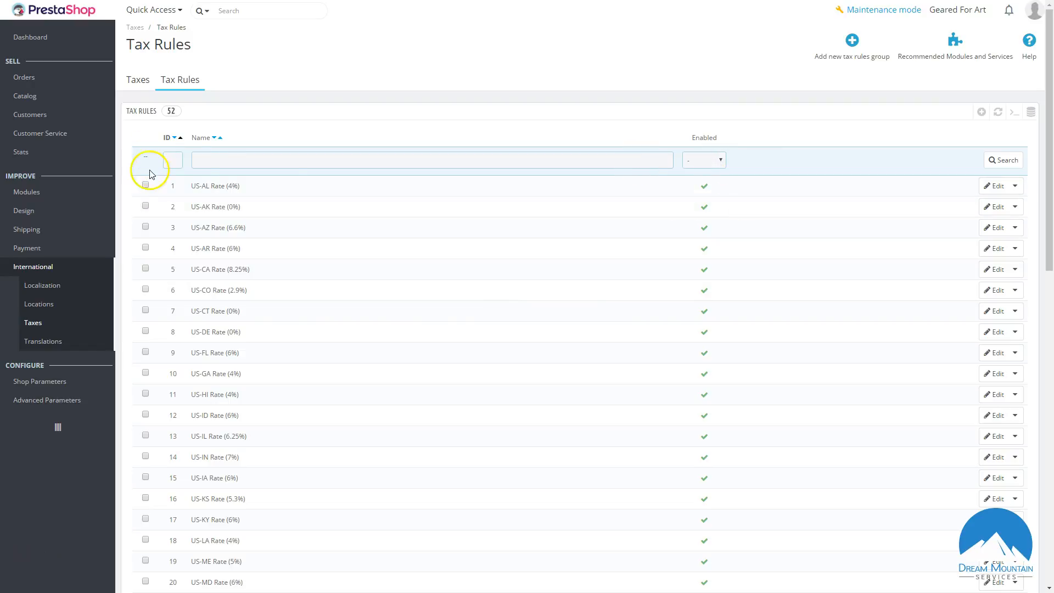
scroll(150, 173, down, 10)
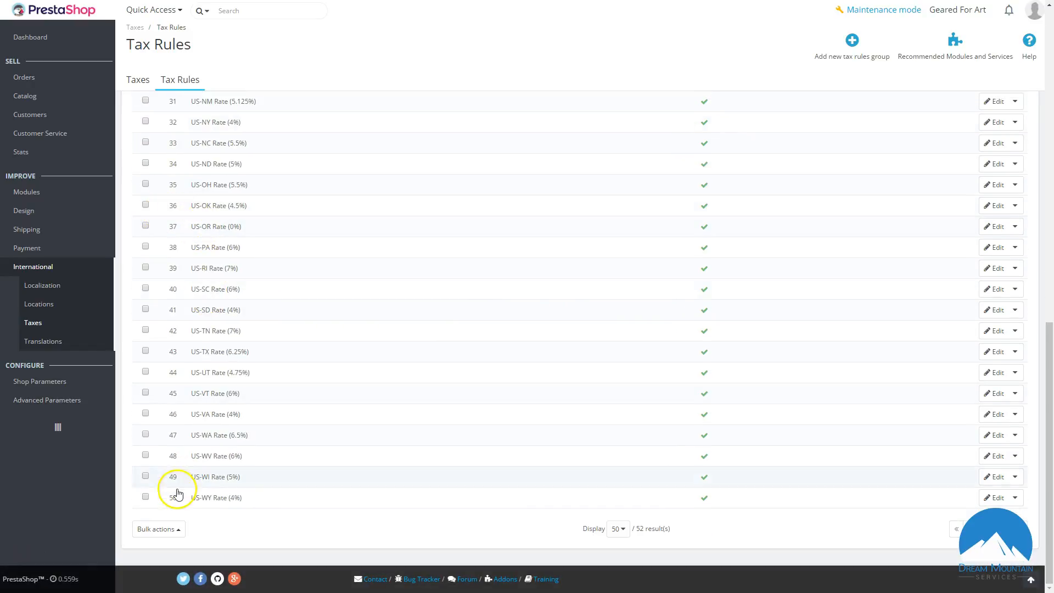
click(170, 529)
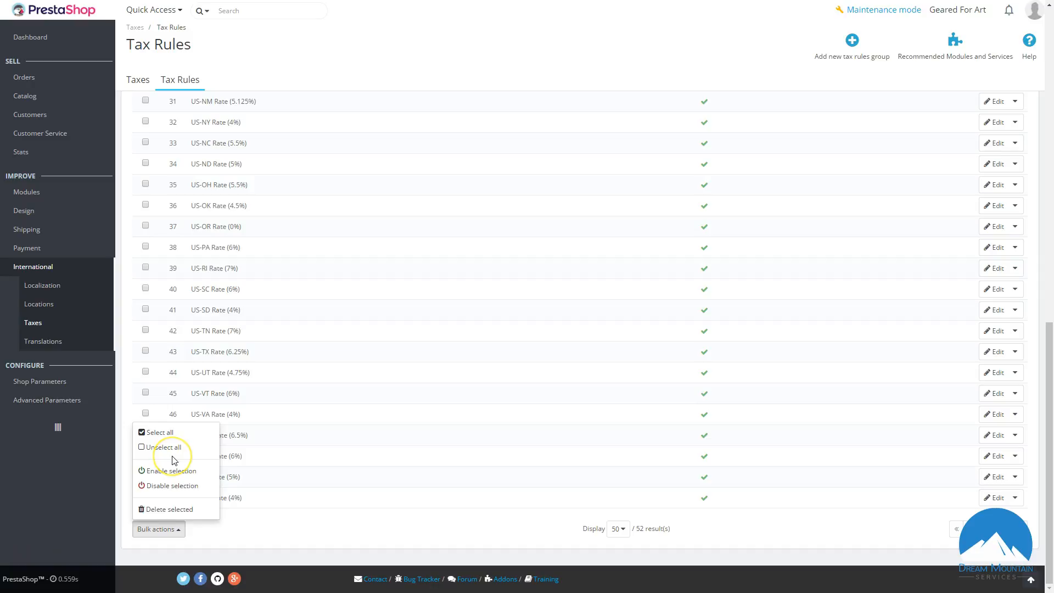
click(159, 432)
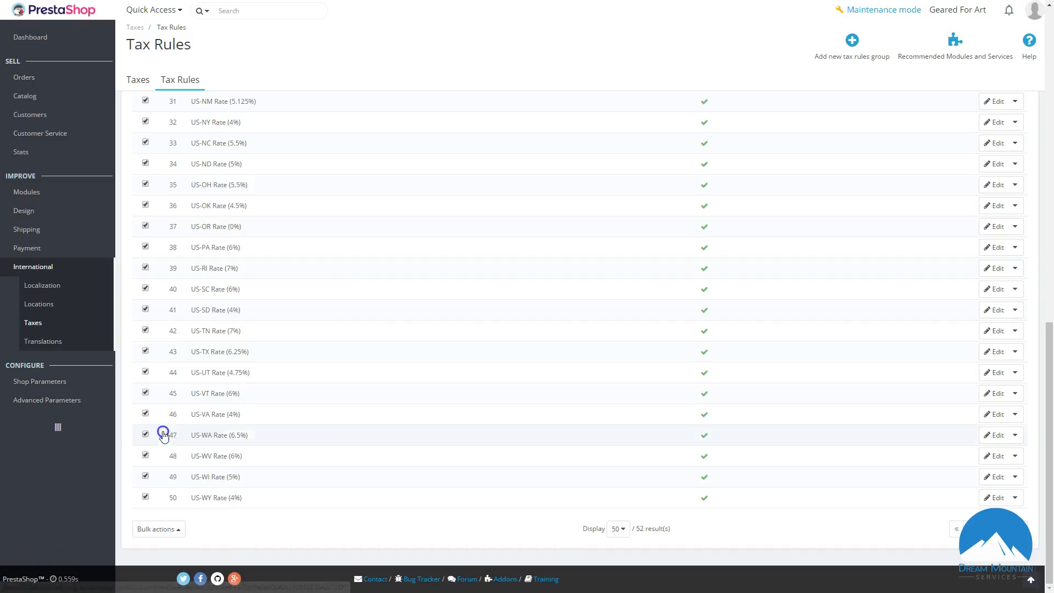
scroll(362, 370, up, 10)
scroll(356, 382, down, 10)
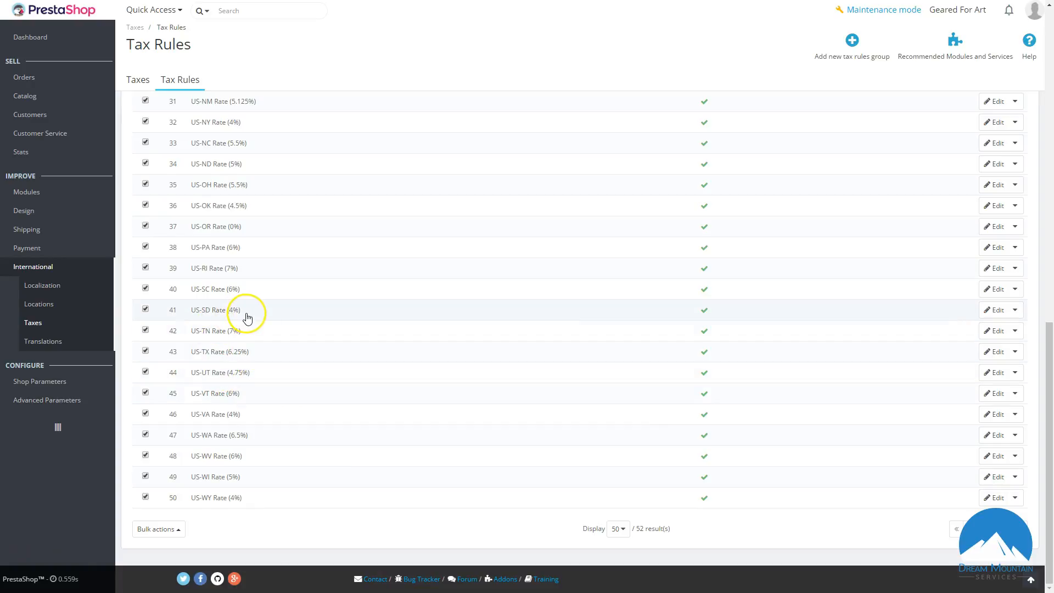
scroll(219, 464, up, 7)
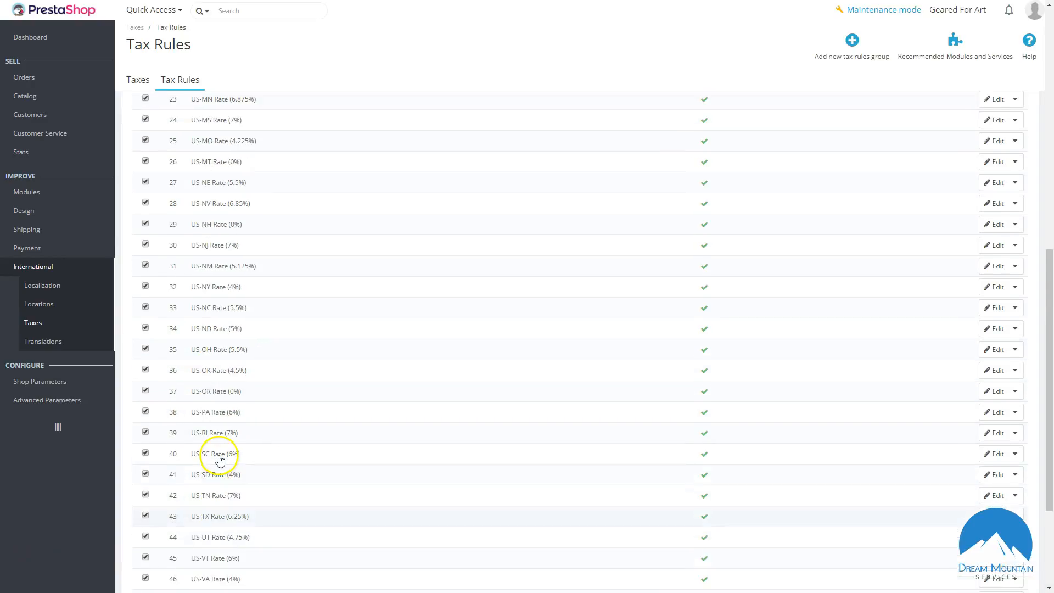
scroll(218, 416, up, 4)
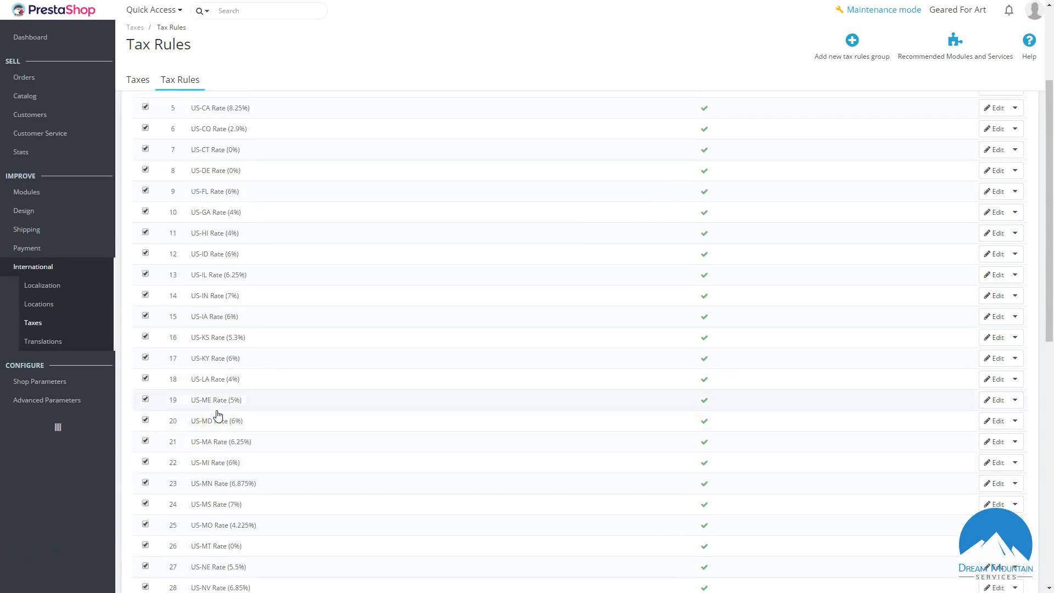
click(145, 307)
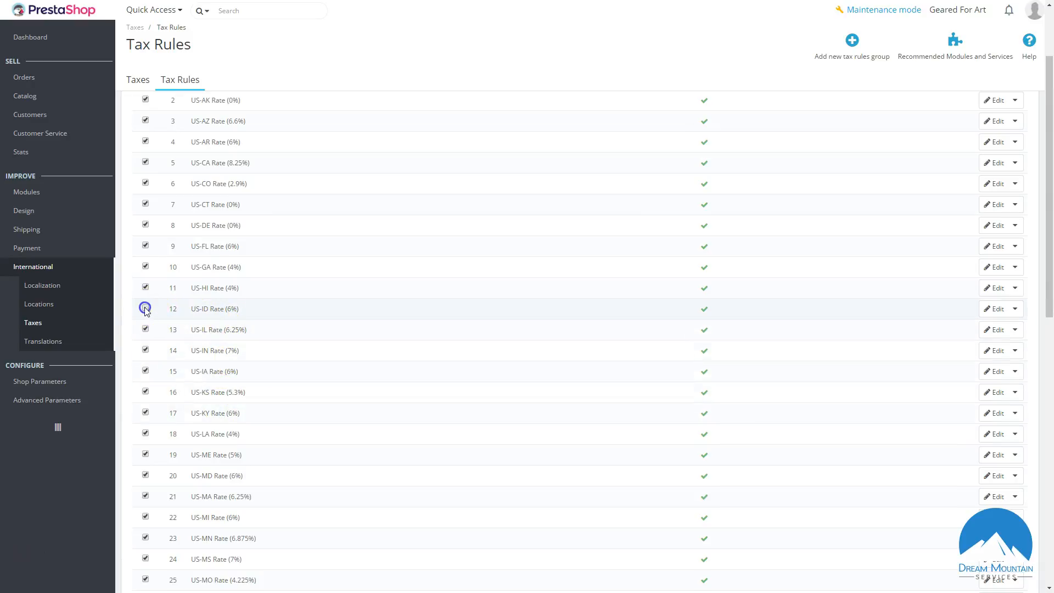
scroll(263, 407, down, 10)
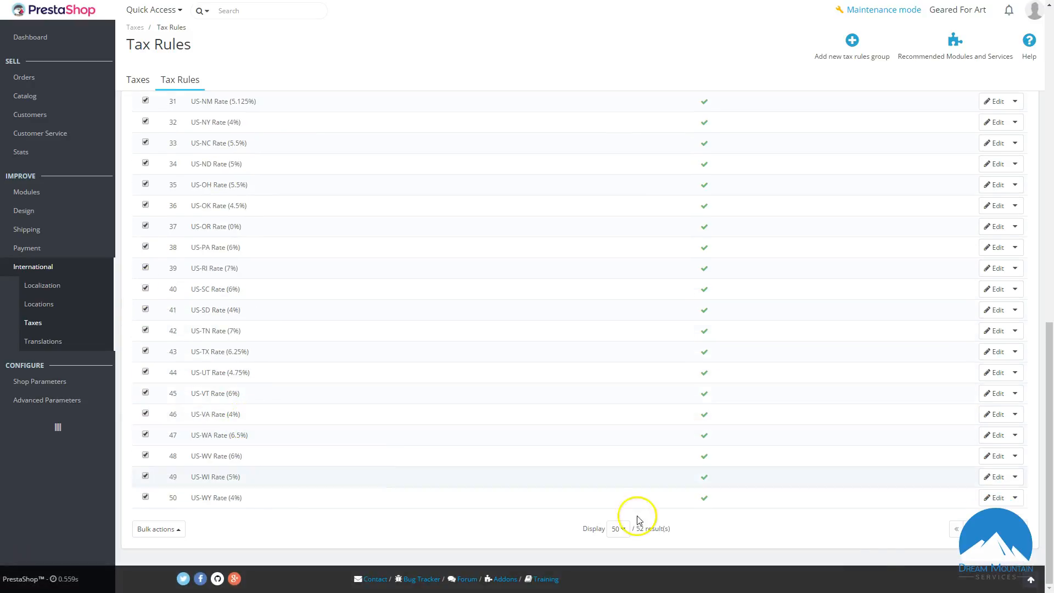
scroll(762, 529, up, 12)
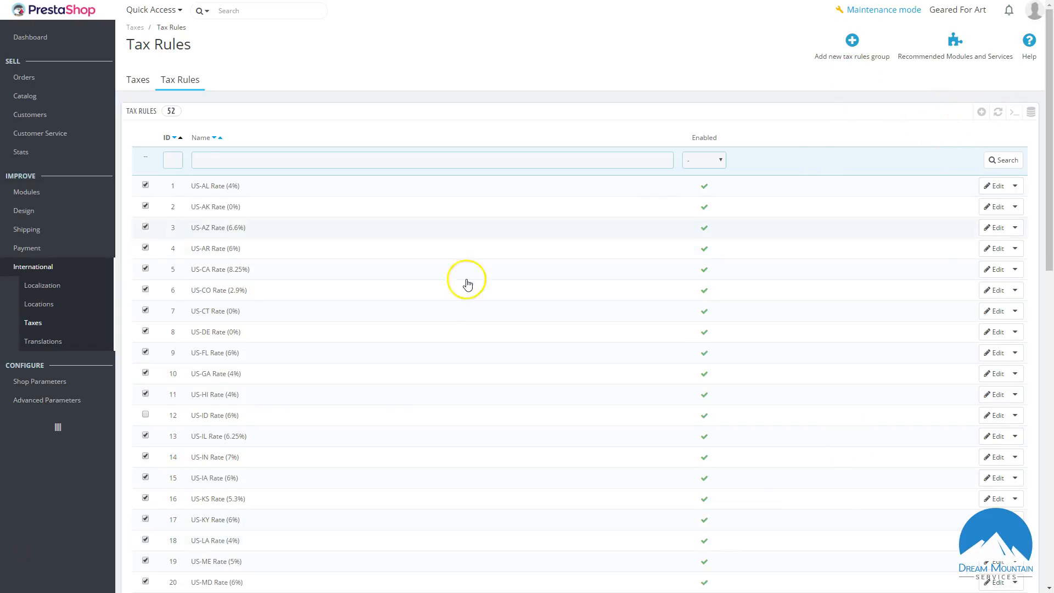
scroll(467, 283, down, 10)
click(185, 528)
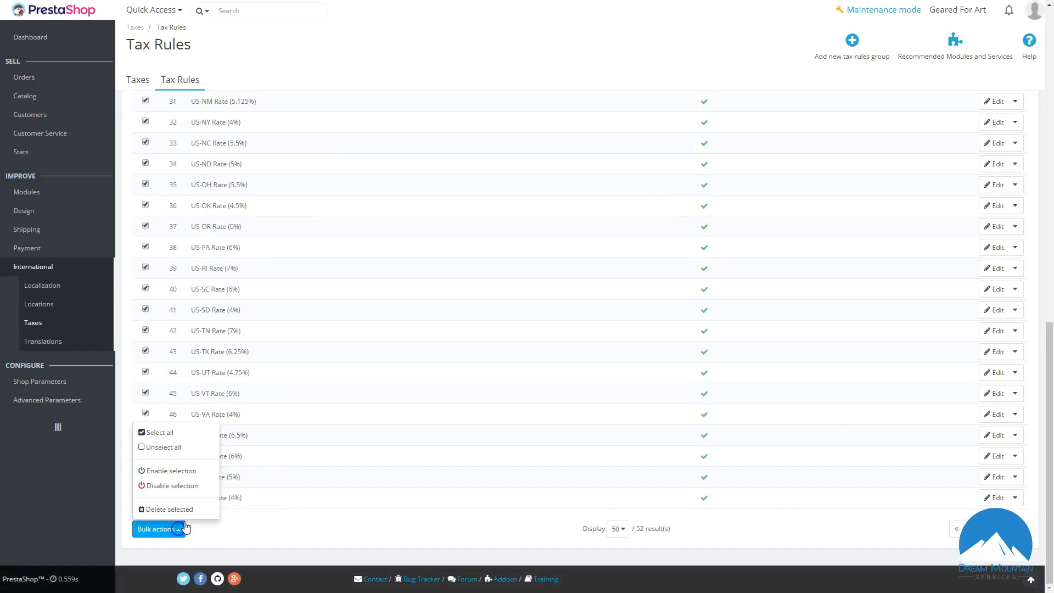
click(169, 510)
click(566, 51)
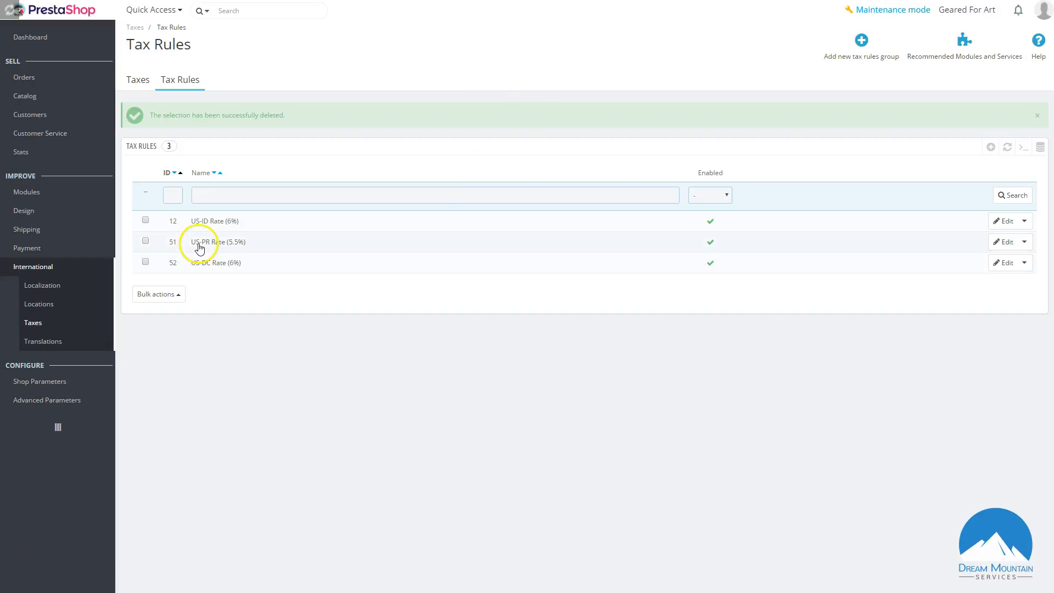
Delete the US-PR Rate (5.5%) and US-DC Rate (6%) tax rules.
click(146, 242)
click(157, 294)
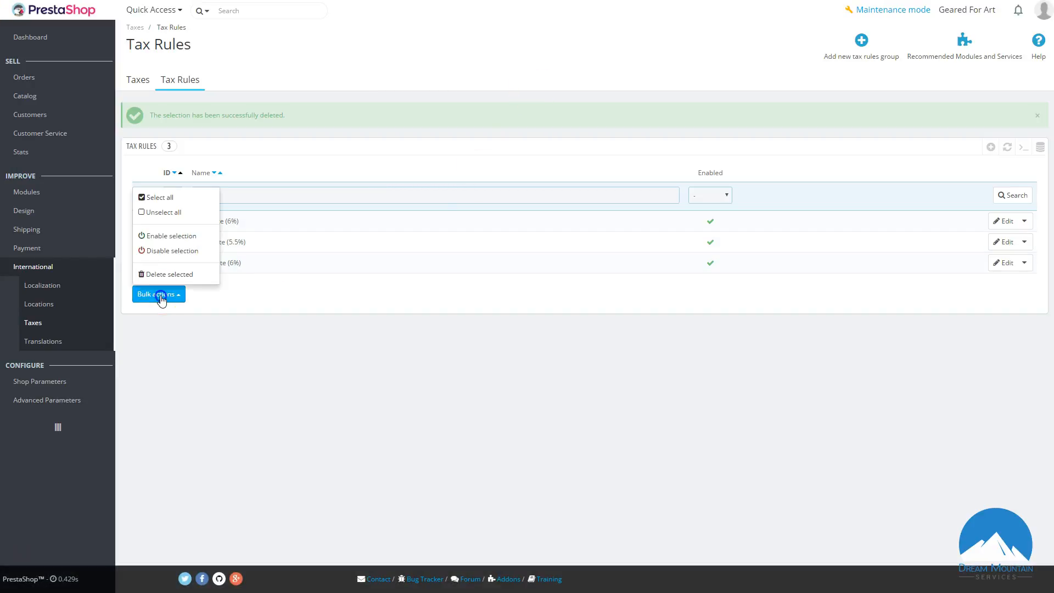
click(161, 274)
click(573, 53)
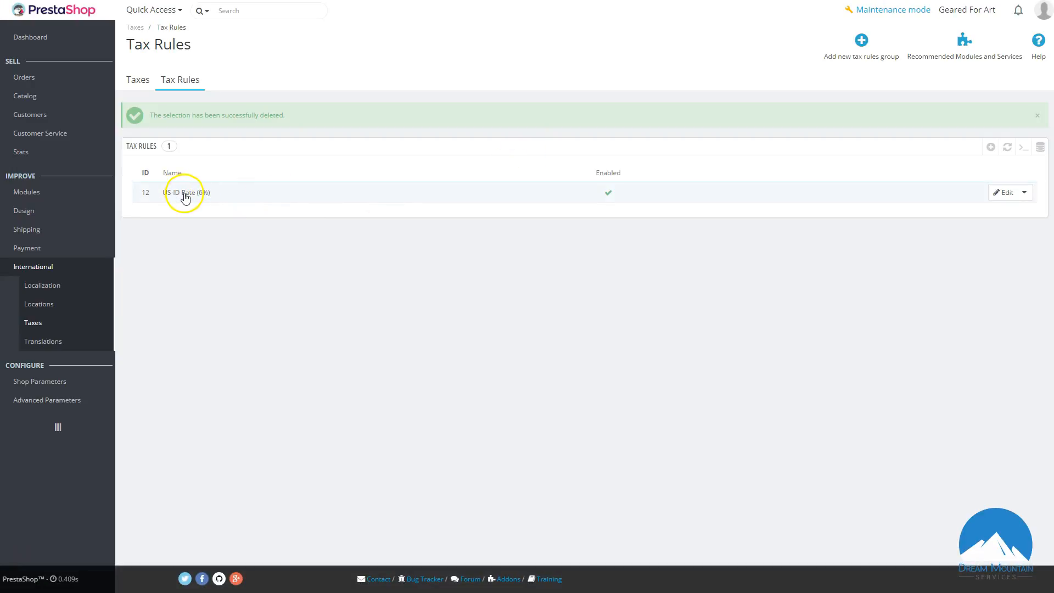
Open the US-ID Rate (6%) tax rules group for editing.
click(994, 195)
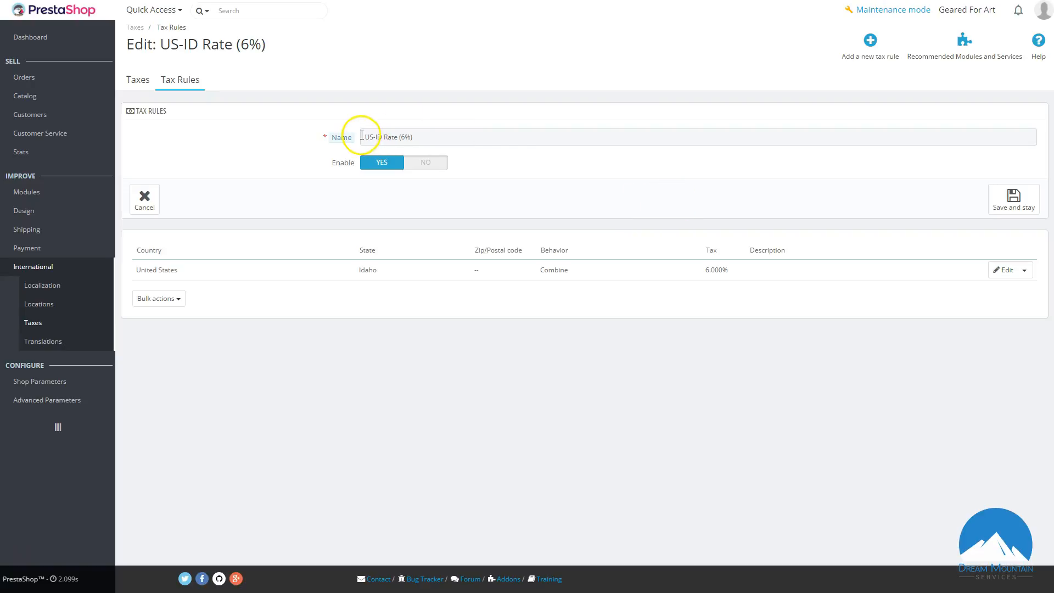
drag(366, 137, 471, 137)
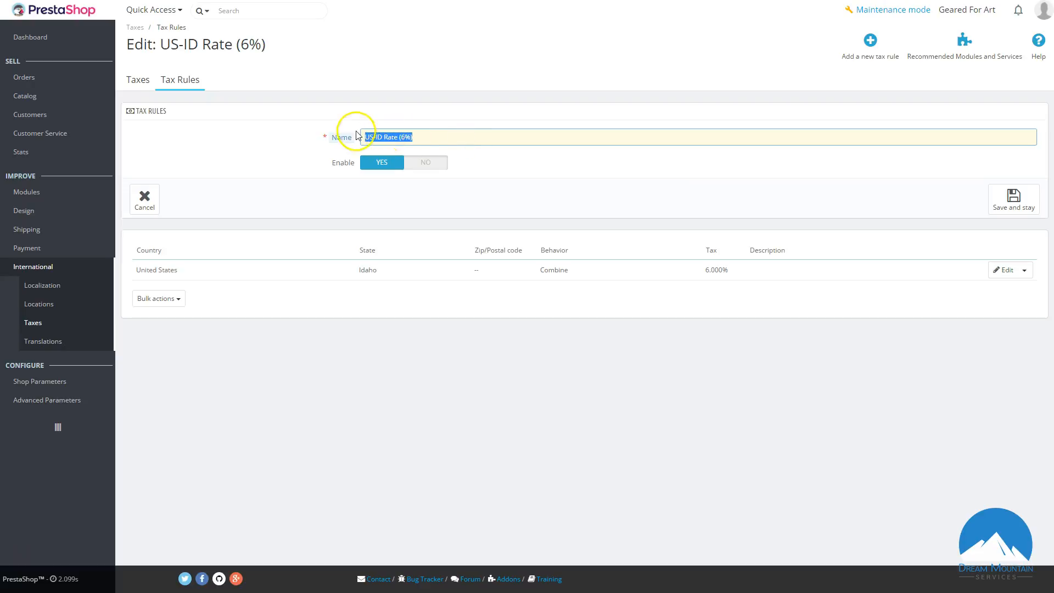
click(539, 173)
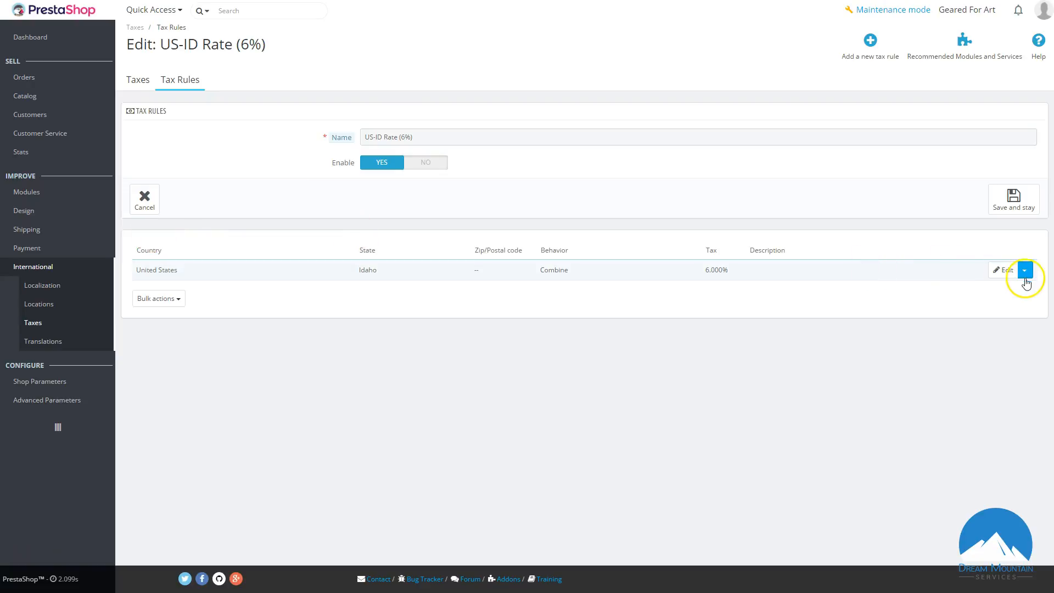
Add a new tax rule to the group with United States as the country and Utah as the state.
click(864, 57)
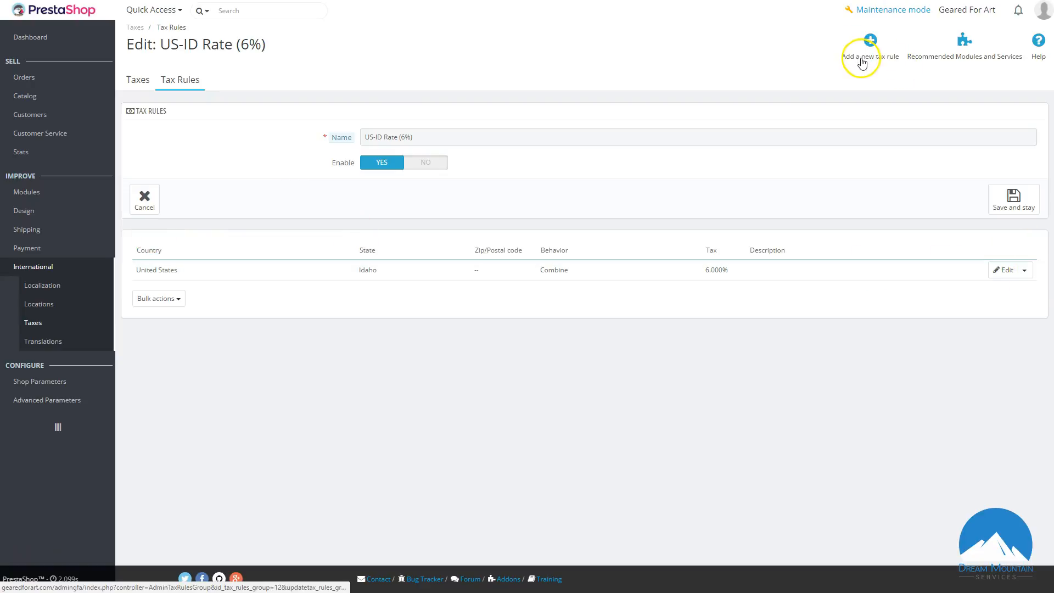
click(402, 264)
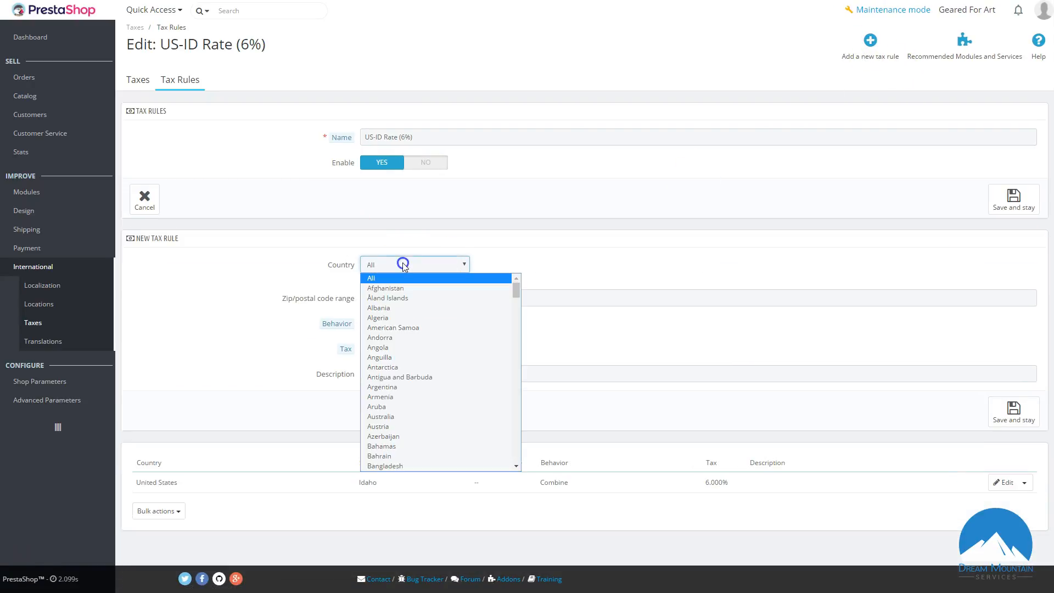
click(407, 263)
click(407, 264)
text(un)
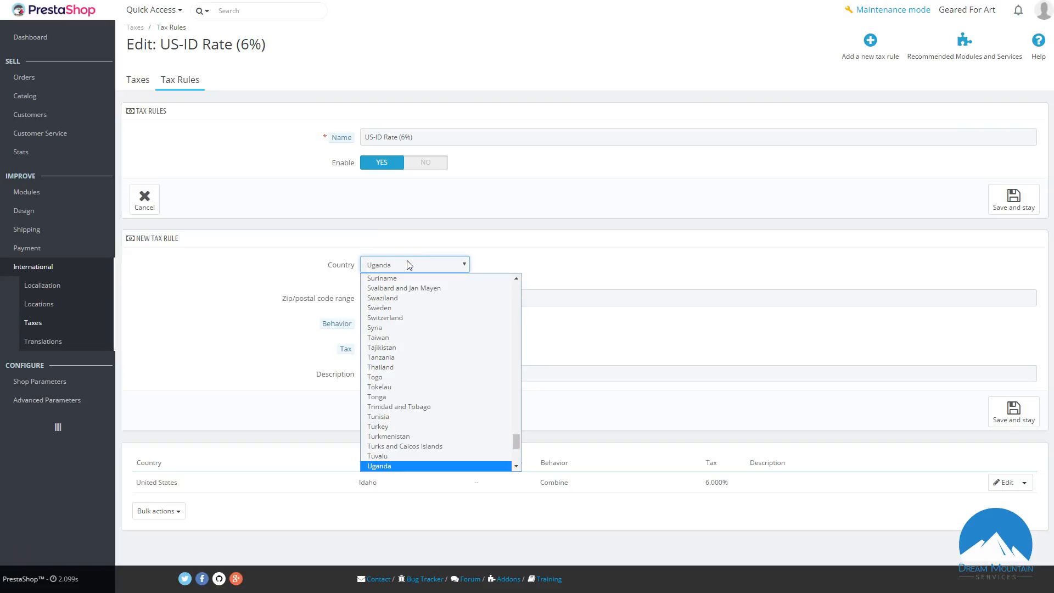
scroll(434, 420, down, 4)
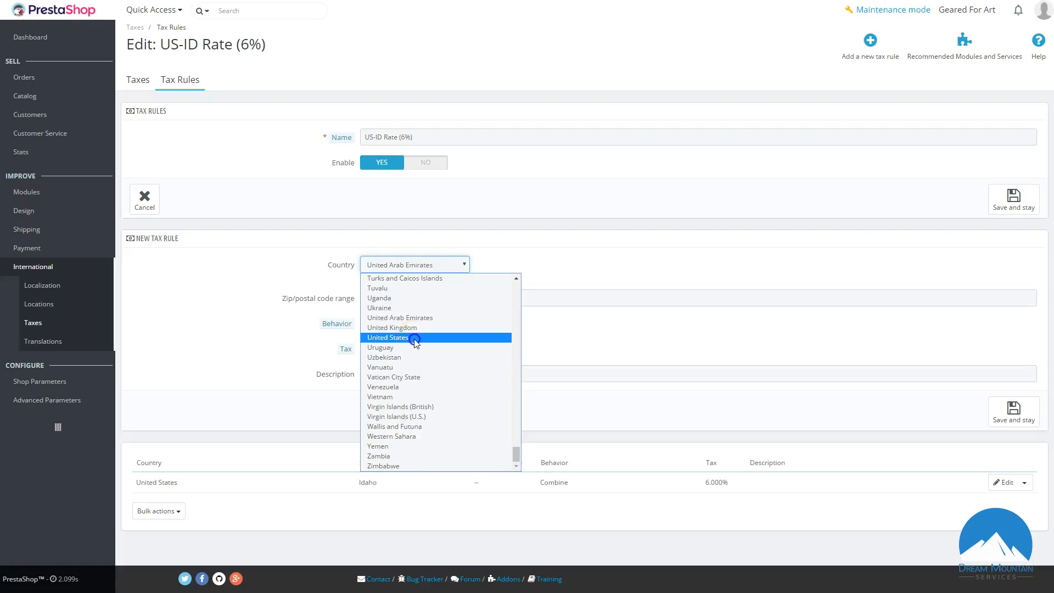
click(415, 339)
scroll(414, 310, down, 6)
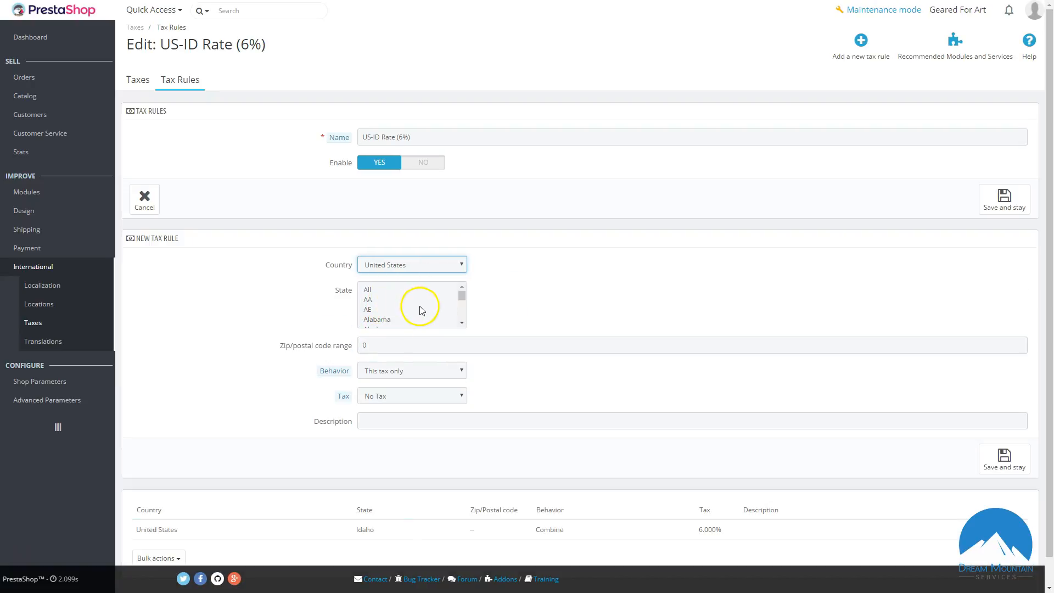
scroll(414, 311, down, 10)
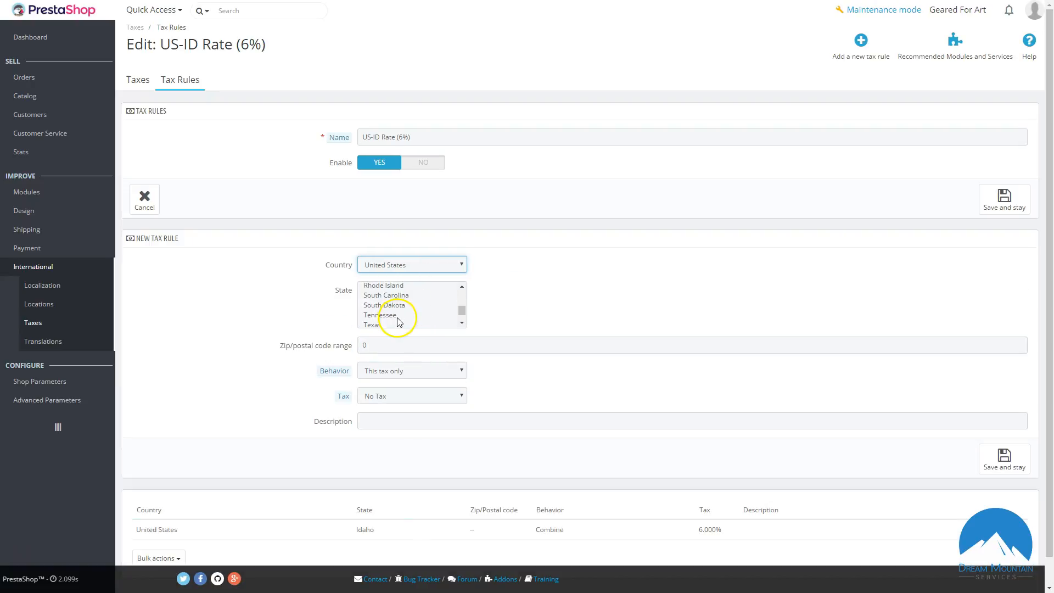
scroll(389, 319, down, 2)
scroll(392, 317, up, 3)
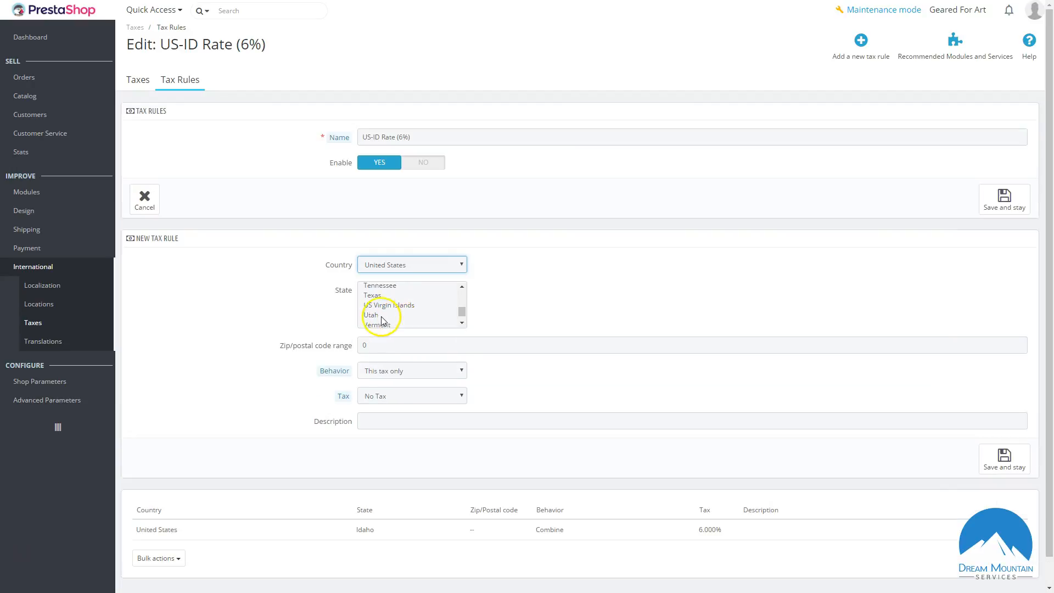
click(385, 315)
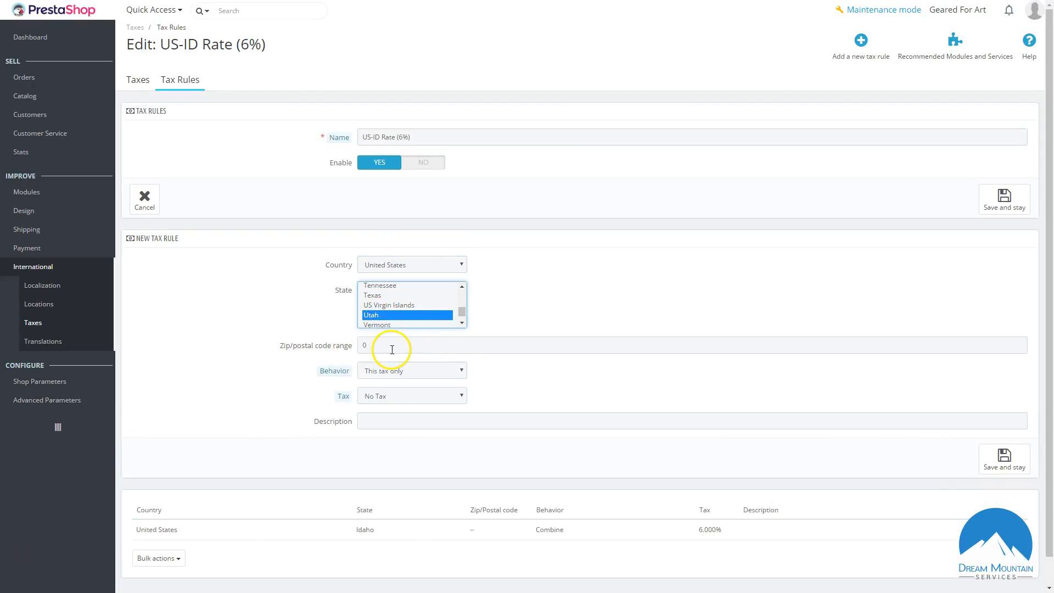
Keep the new rule's behavior as This tax only and set its tax to Sales-taxes US-UT 4.75%.
click(420, 372)
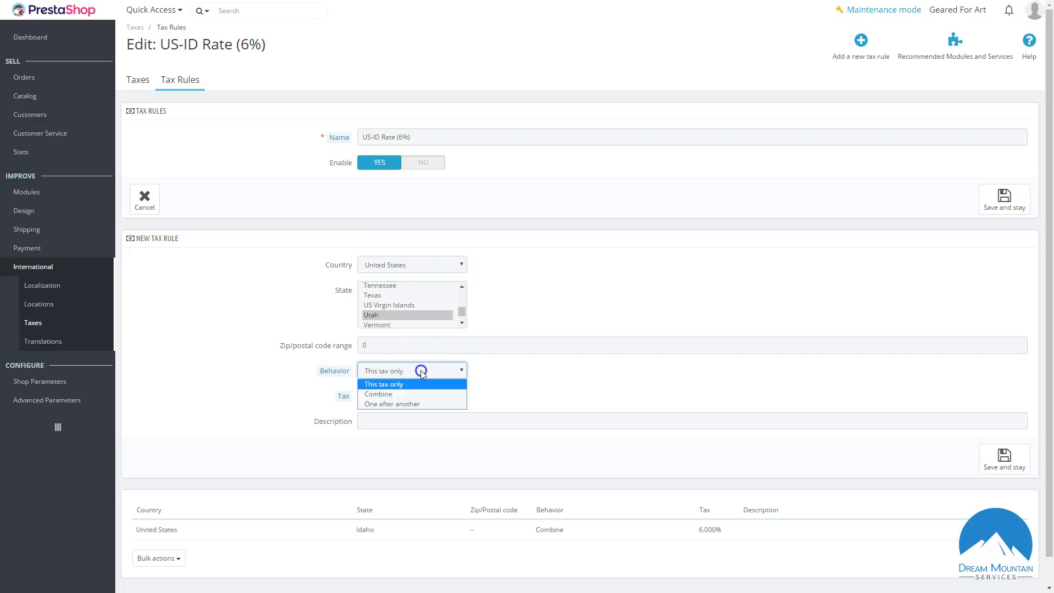
click(416, 384)
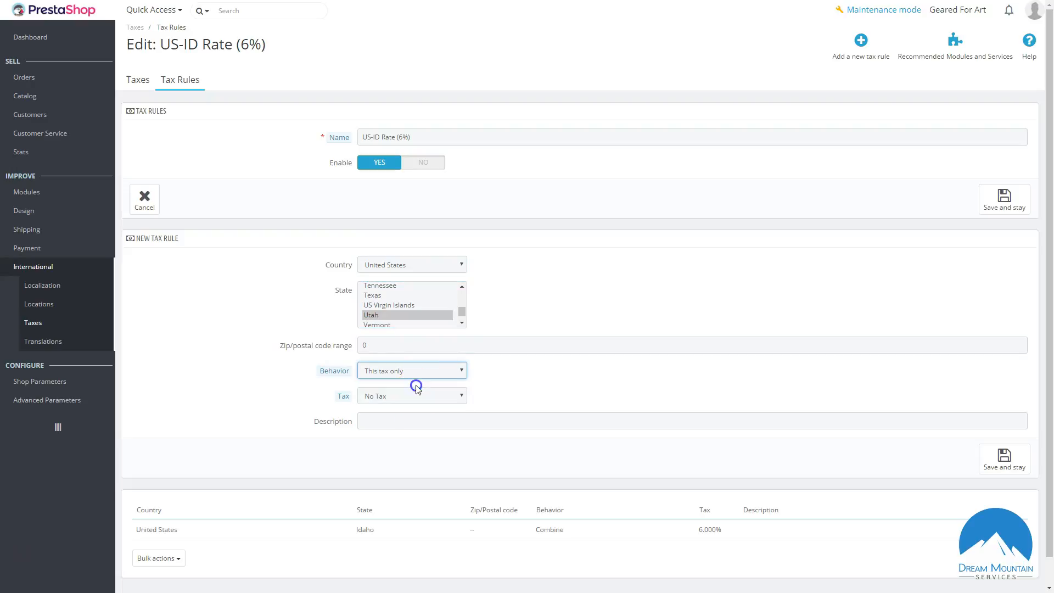
click(403, 396)
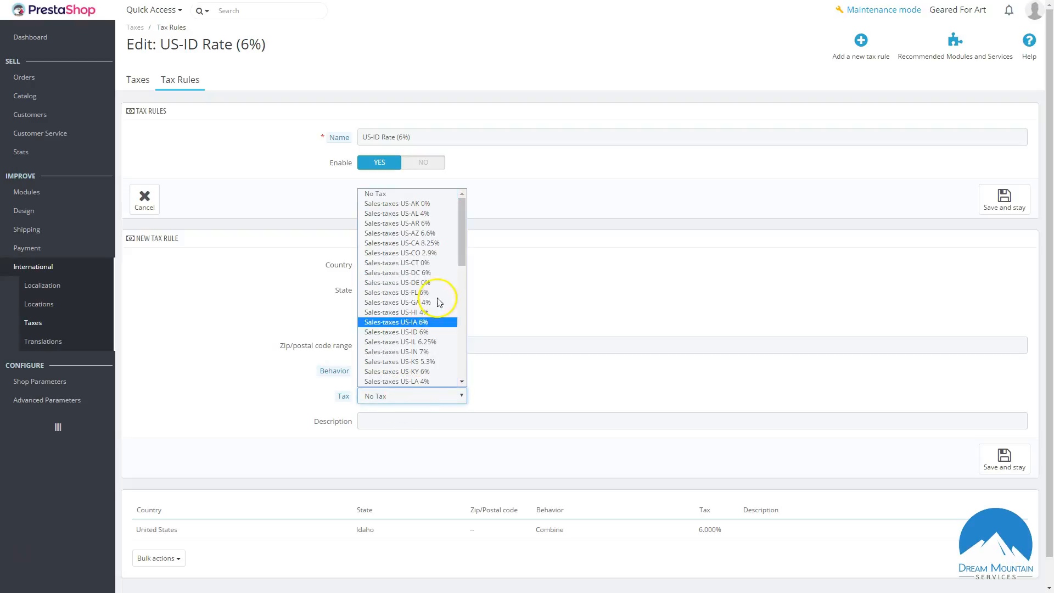
click(557, 282)
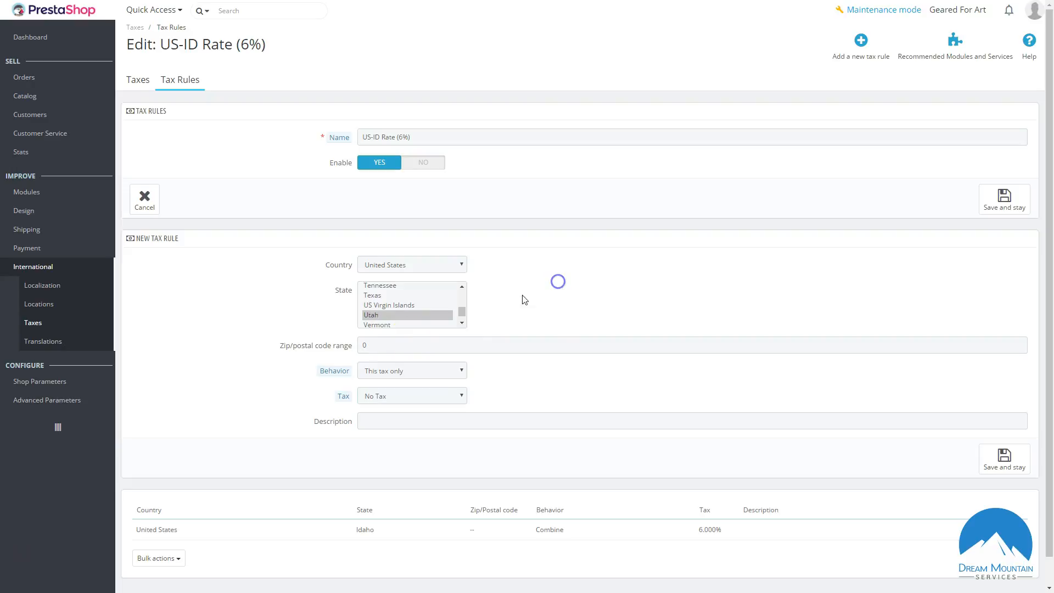
click(398, 393)
scroll(437, 295, down, 5)
click(426, 324)
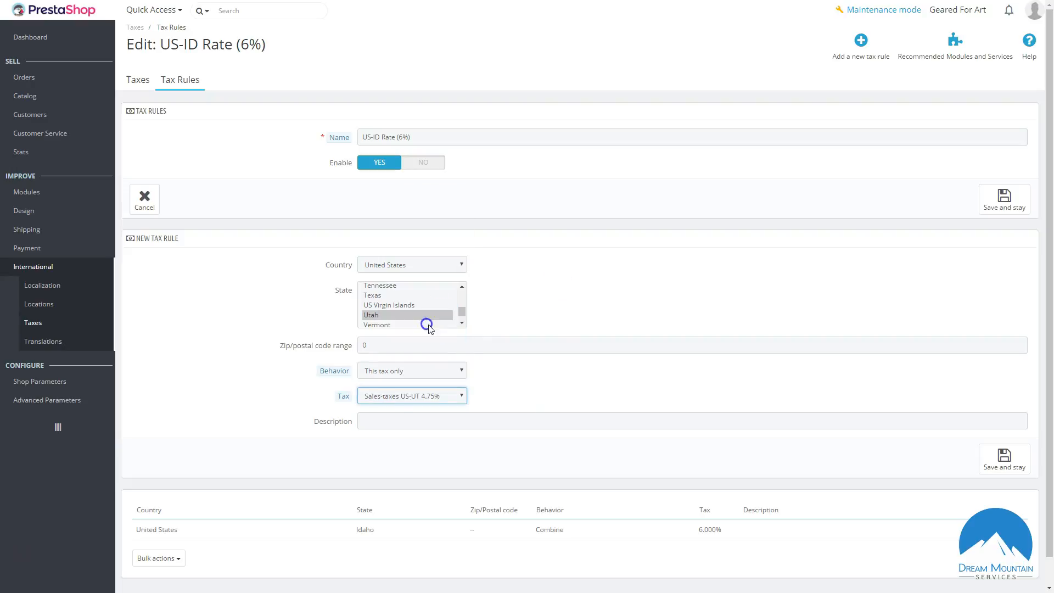
Save the new Utah rule in the US-ID Rate (6%) group with the Sales-taxes US-UT 4.75% tax.
click(548, 377)
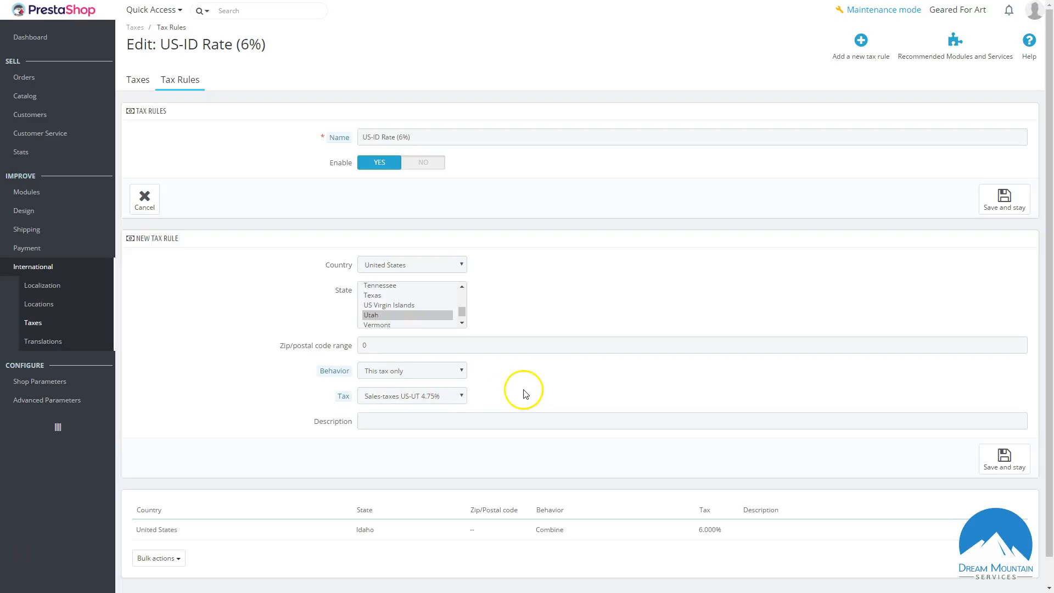
scroll(516, 394, down, 1)
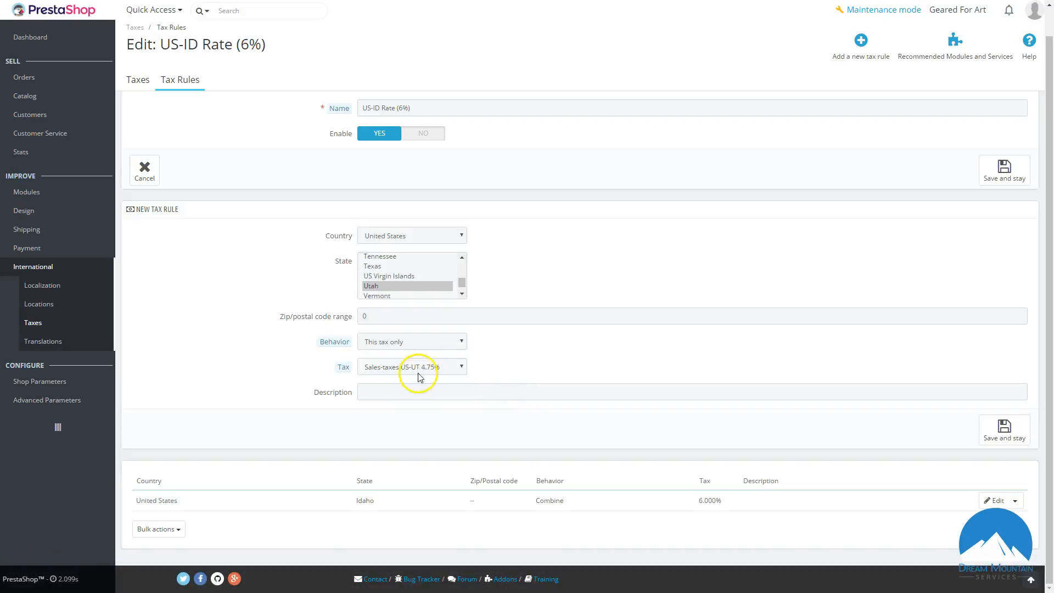
click(437, 372)
click(420, 354)
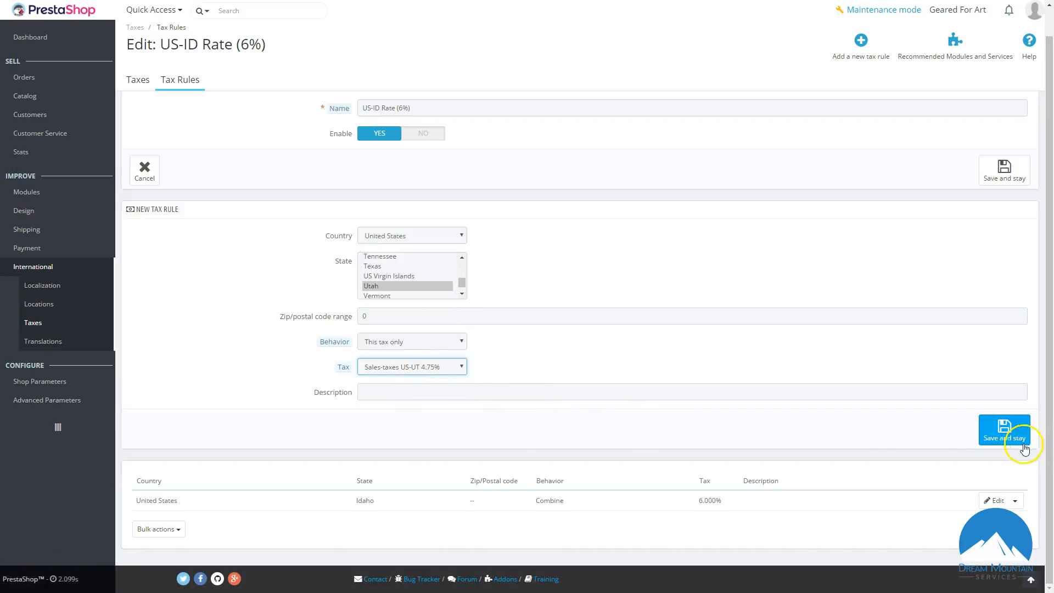
click(1002, 438)
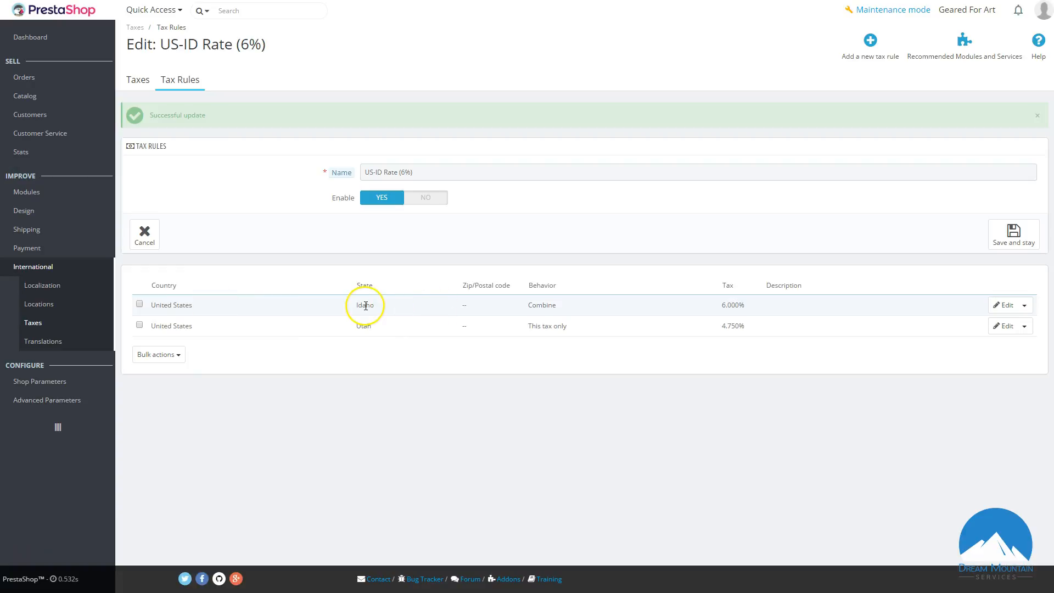
Compare the Idaho and Utah rates, delete the Utah tax rule from the group, and save the group.
drag(758, 309, 710, 308)
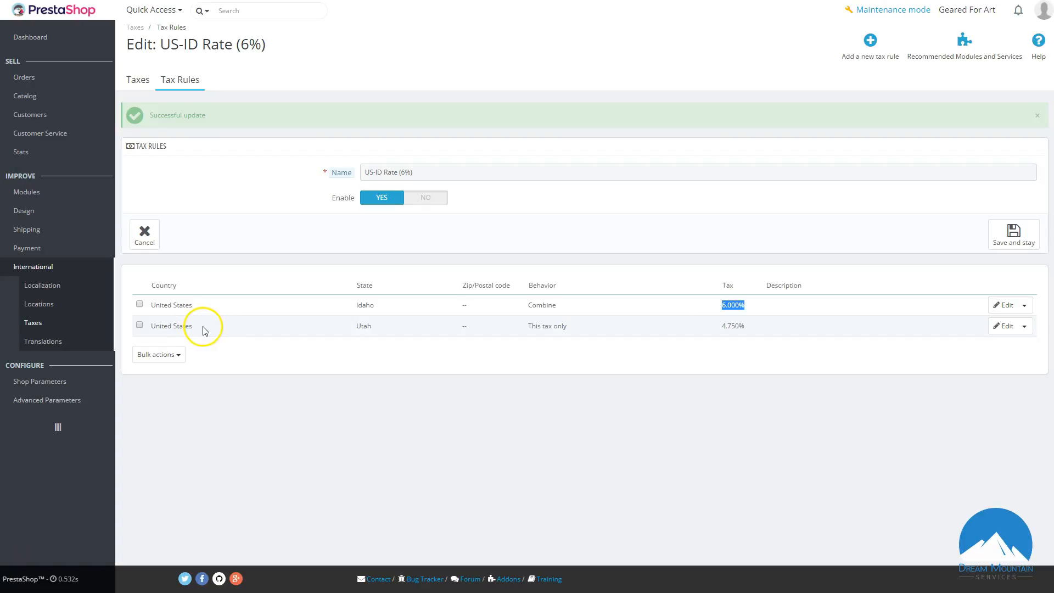
drag(352, 330, 392, 331)
click(769, 329)
drag(769, 333, 647, 344)
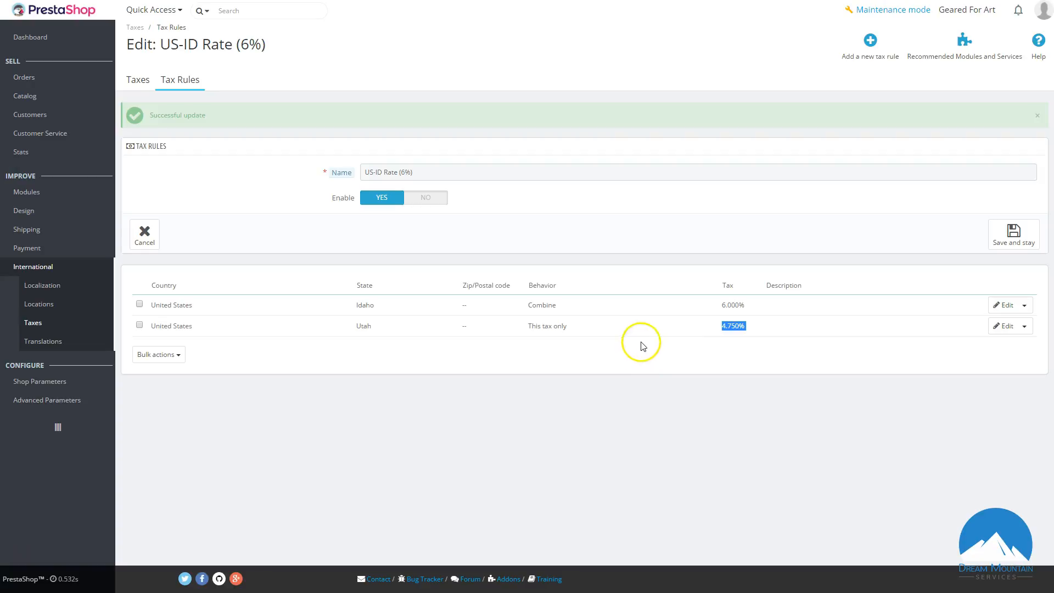
click(1025, 326)
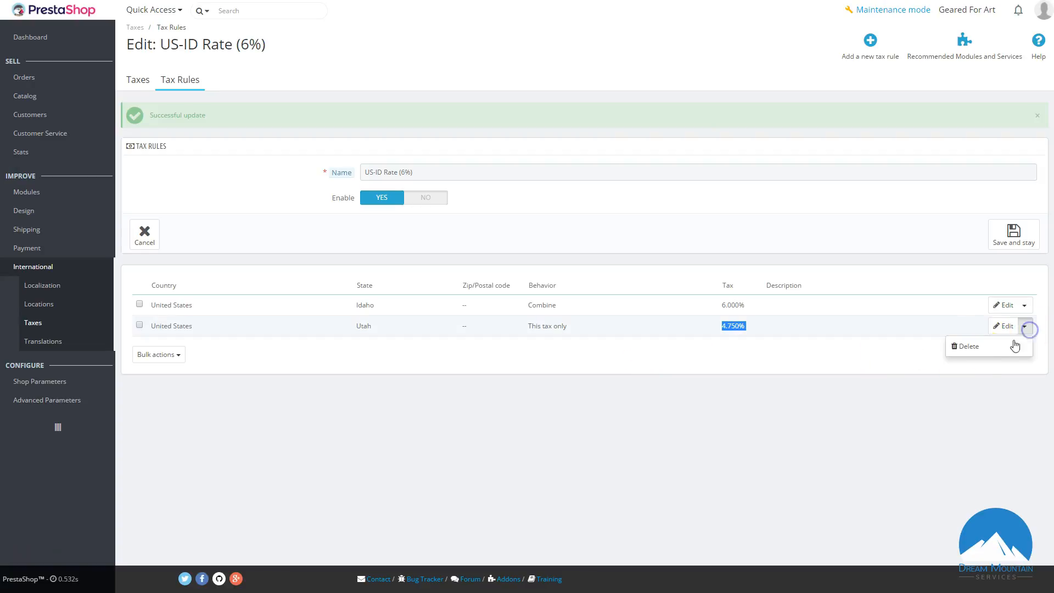
click(968, 347)
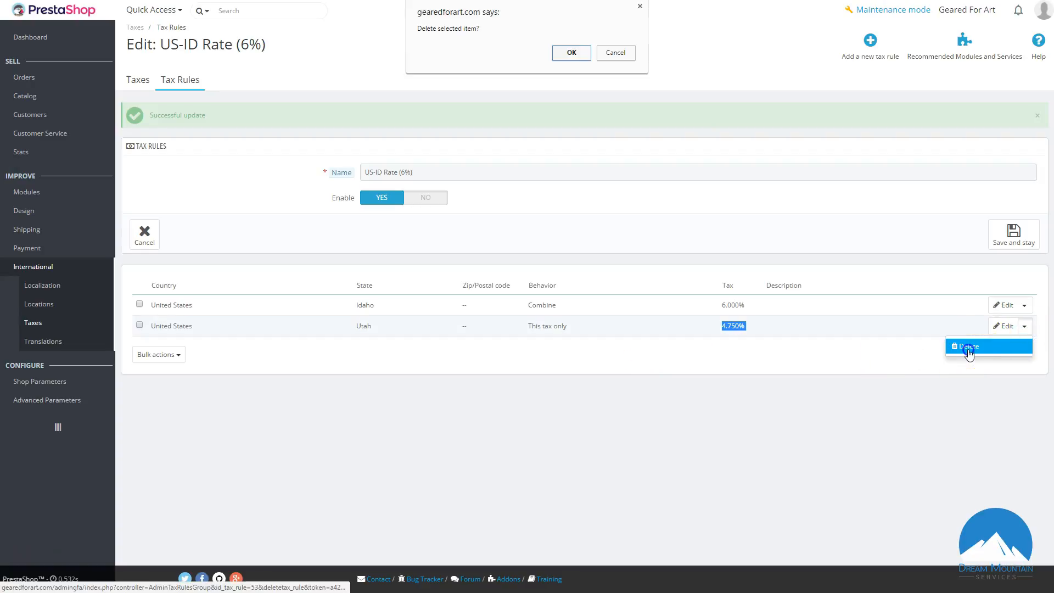
click(571, 53)
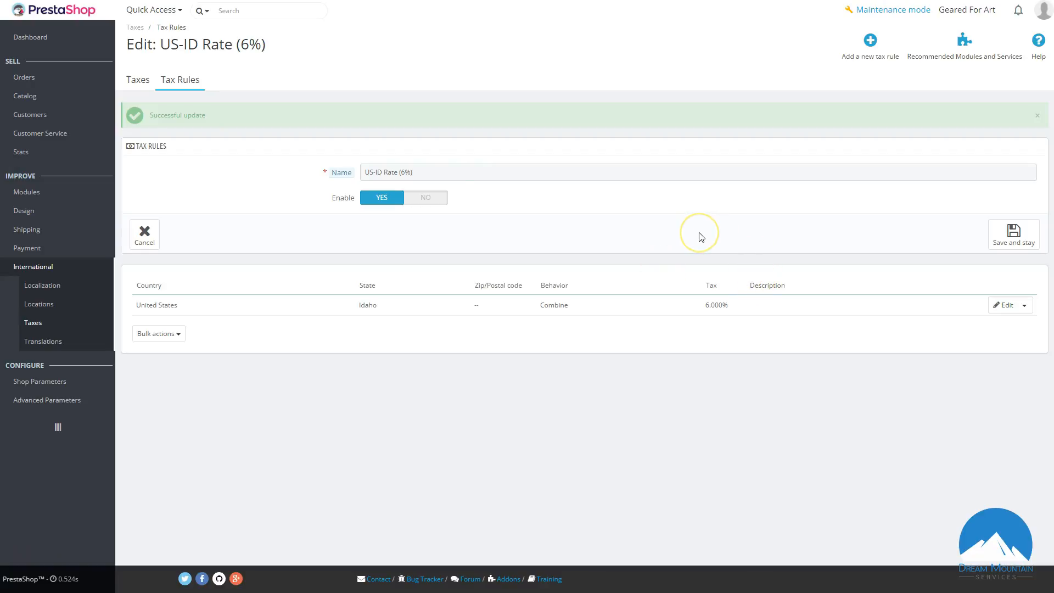
click(1015, 238)
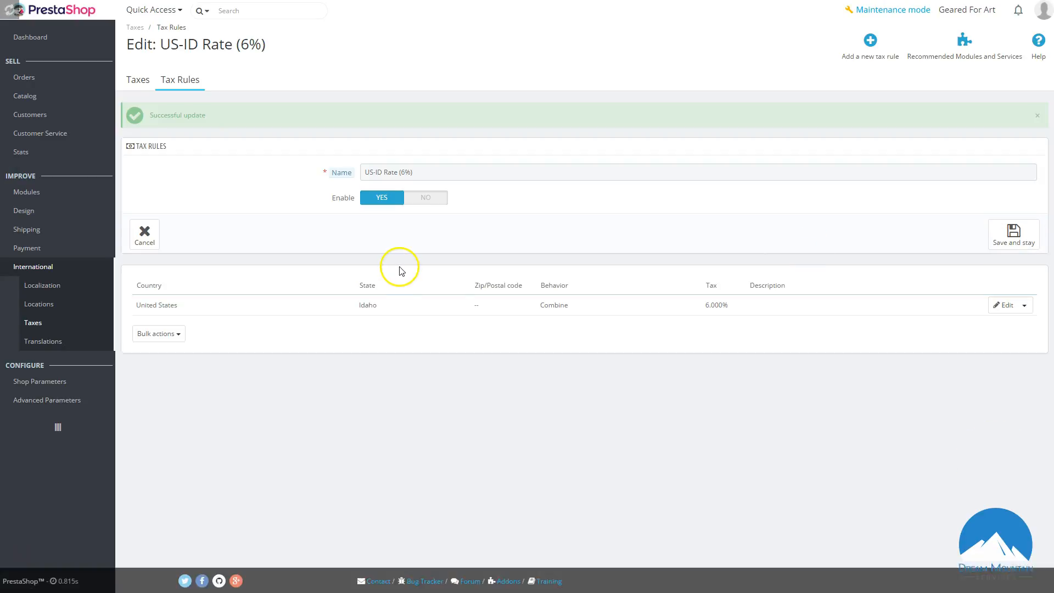
Open the store's international Translations page and look over its modify, add, import, export and copy sections.
click(50, 342)
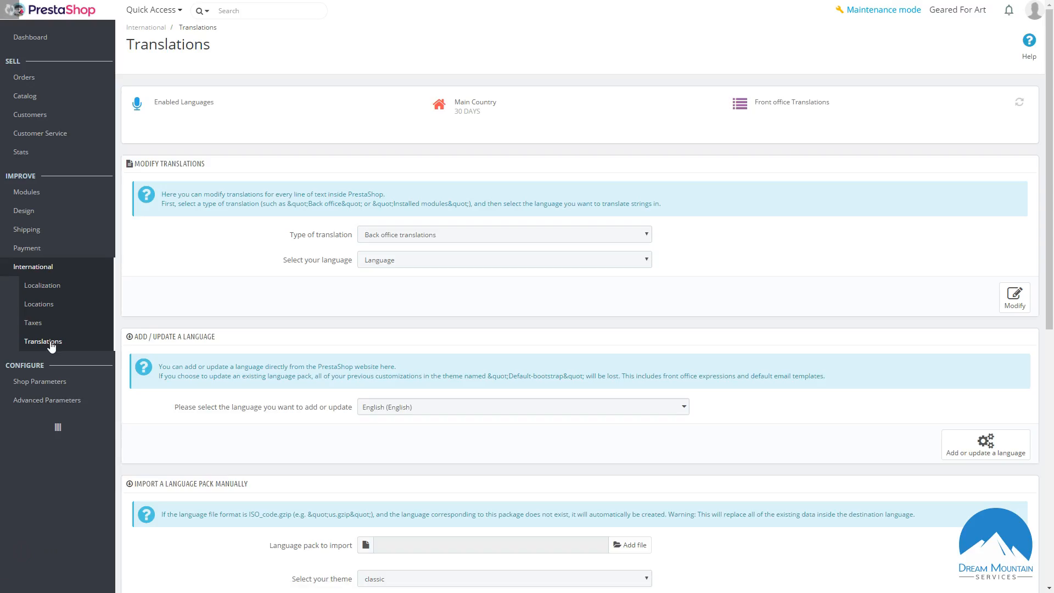
click(300, 248)
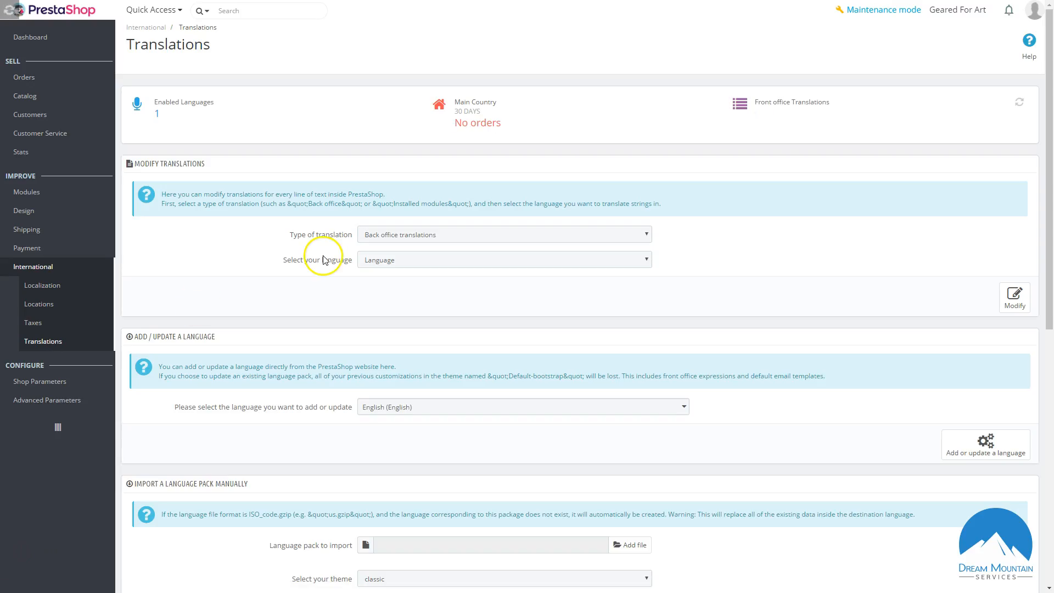
scroll(296, 247, down, 9)
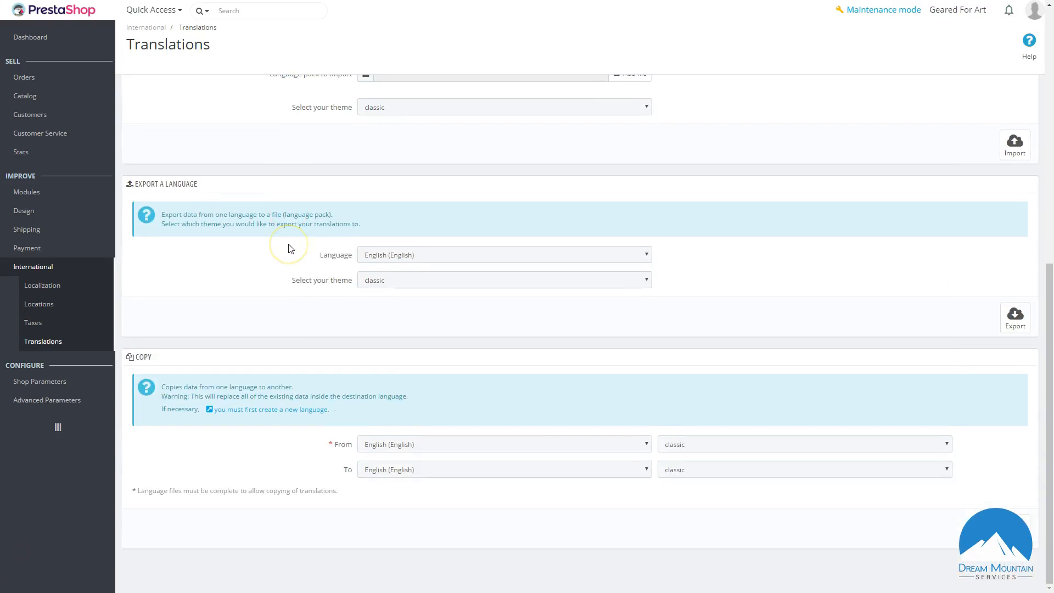
scroll(286, 256, up, 4)
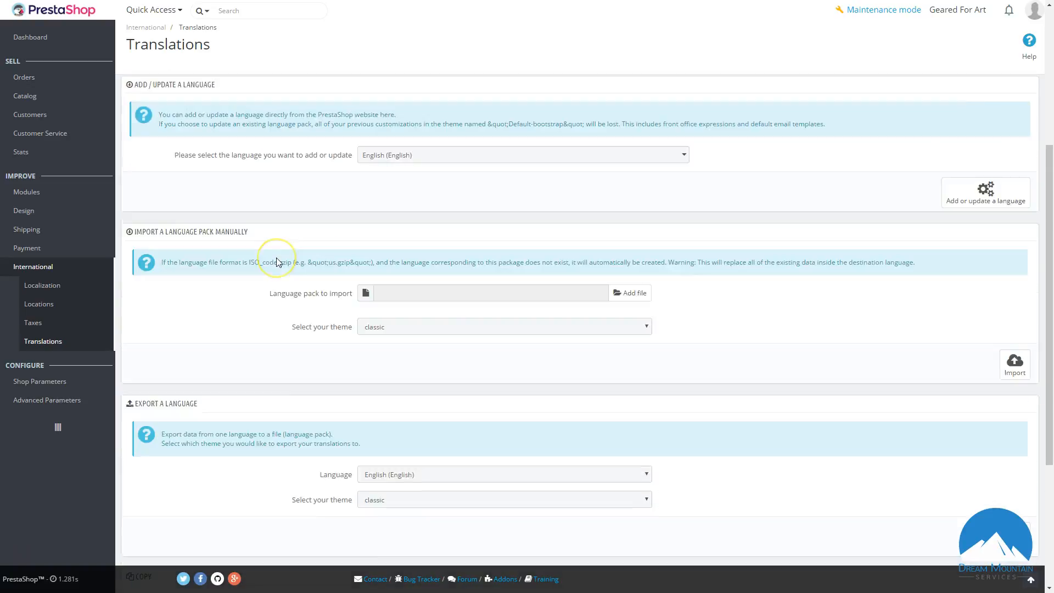
scroll(277, 259, up, 5)
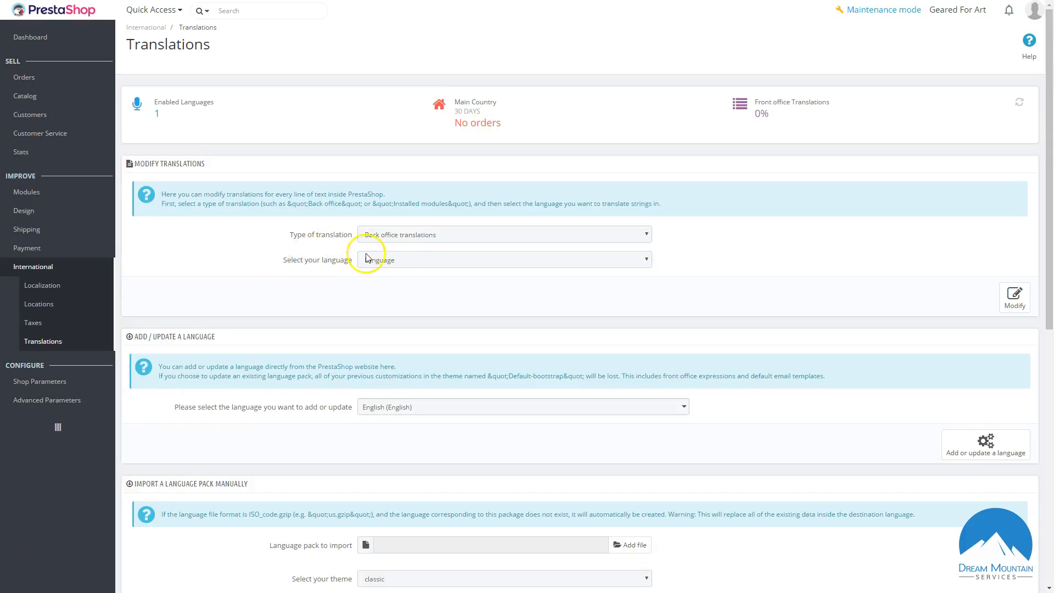
Open the Themes translations of the classic theme in English (English) for modification.
click(433, 235)
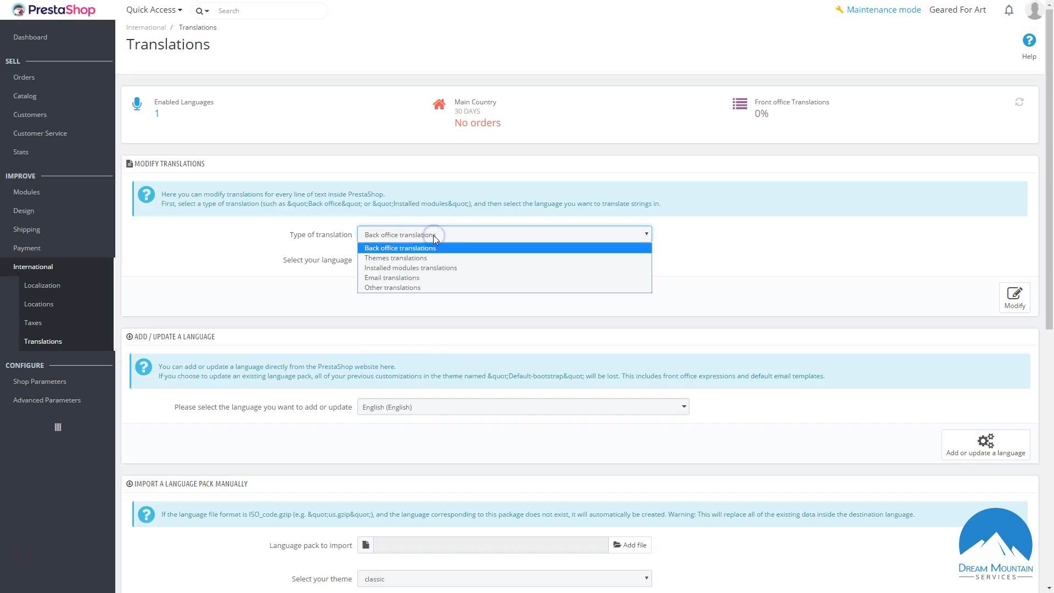
click(385, 258)
click(393, 260)
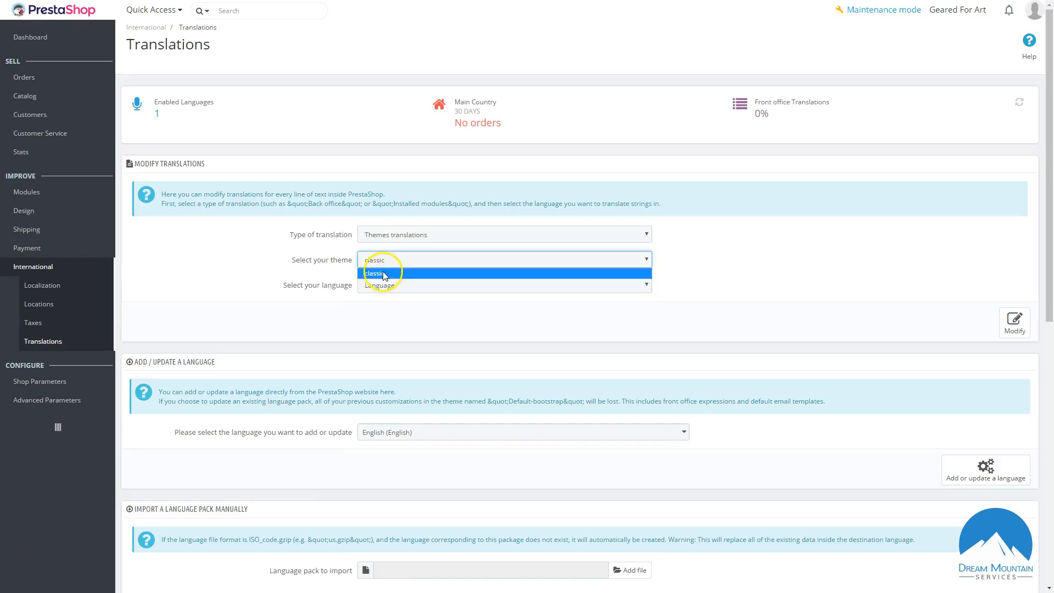
click(386, 275)
click(387, 290)
click(393, 308)
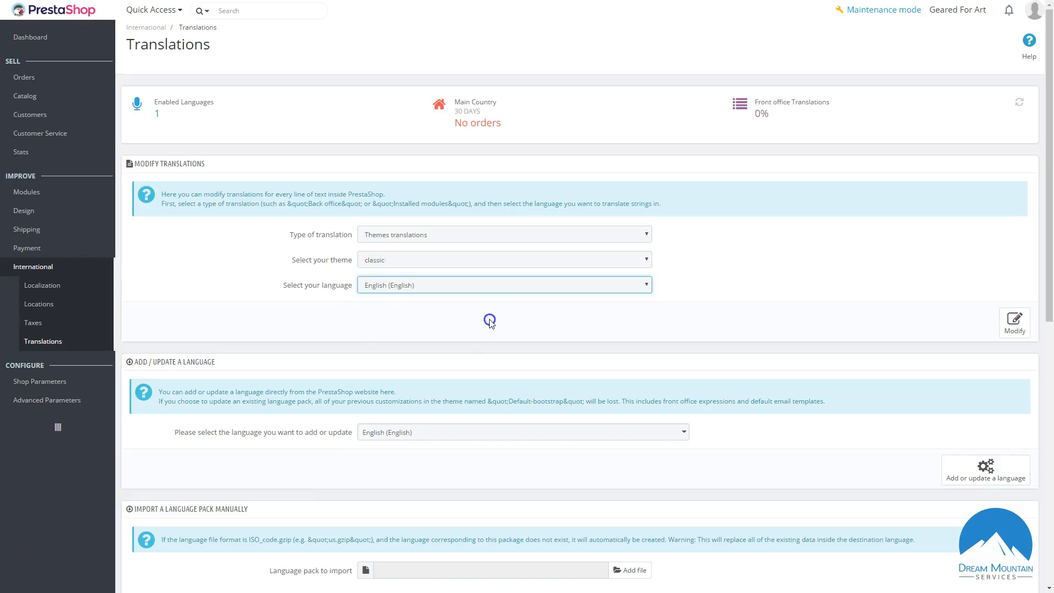
click(1020, 329)
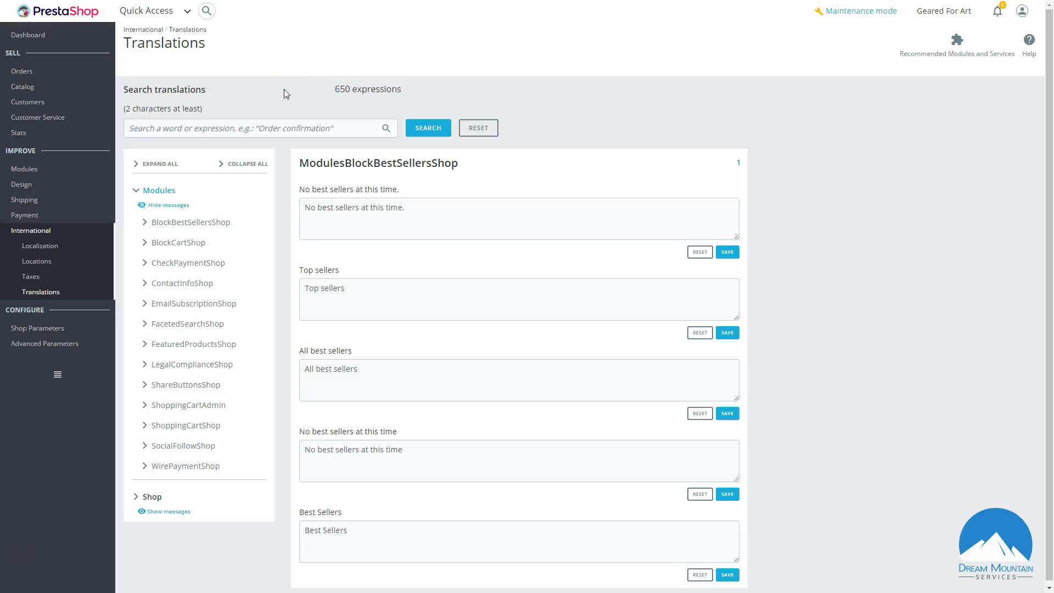
Look through the Modules and Shop translation groups, leaving Modules expanded and Shop collapsed.
scroll(379, 274, down, 2)
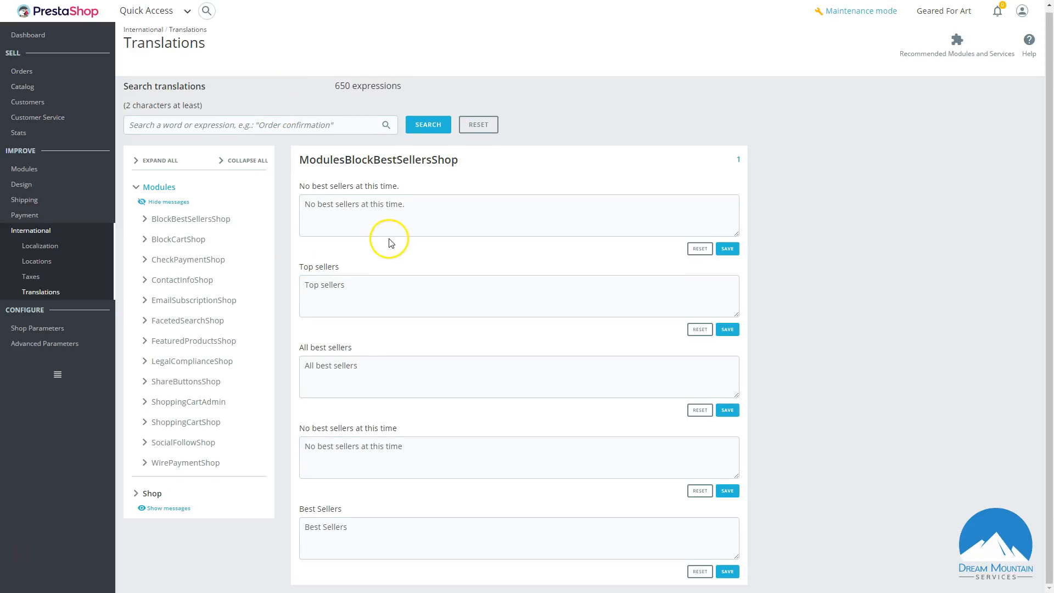
scroll(502, 318, up, 2)
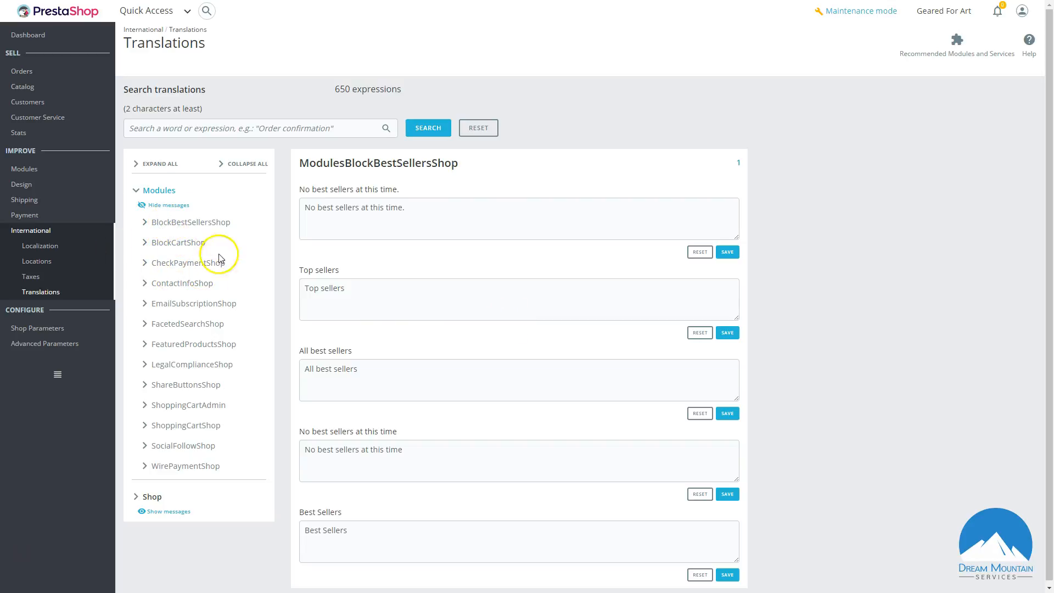
click(136, 192)
click(136, 232)
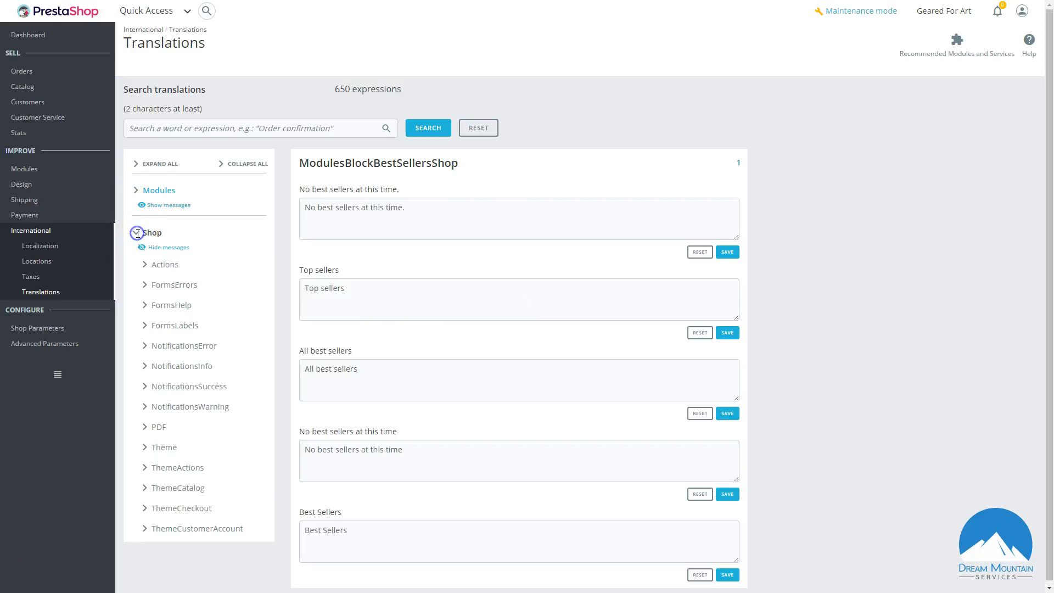
click(137, 232)
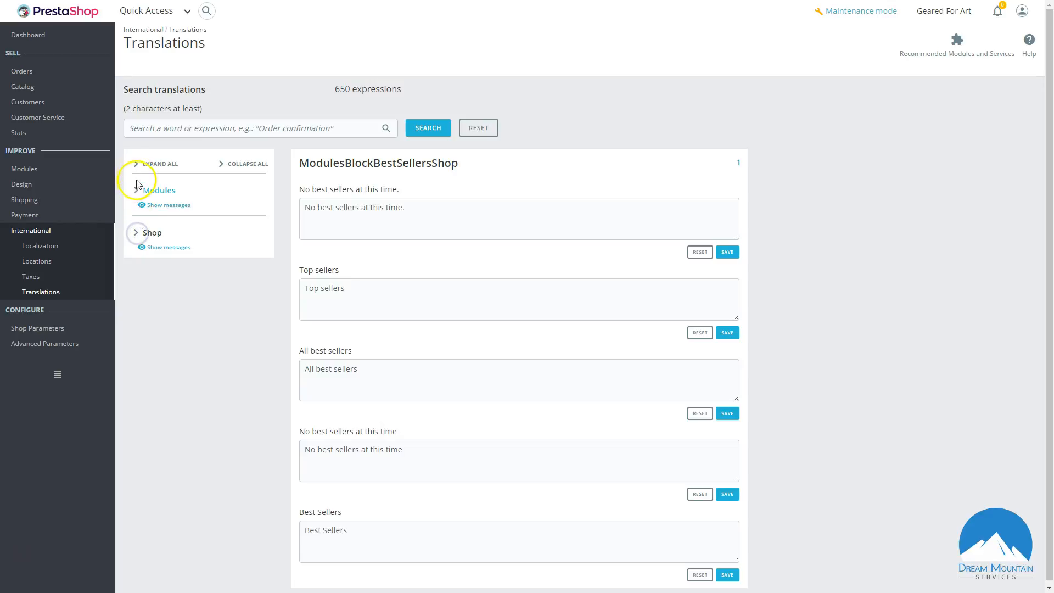
click(136, 190)
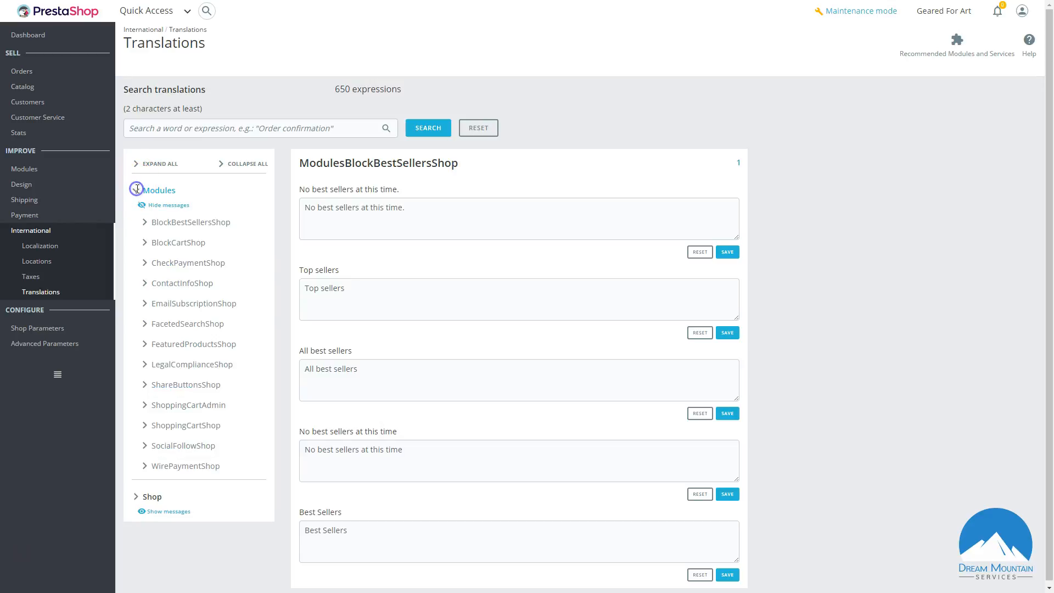
Examine the translatable expressions of the ShoppingCartAdmin module, including the Ajax cart and cross-selling texts.
click(217, 406)
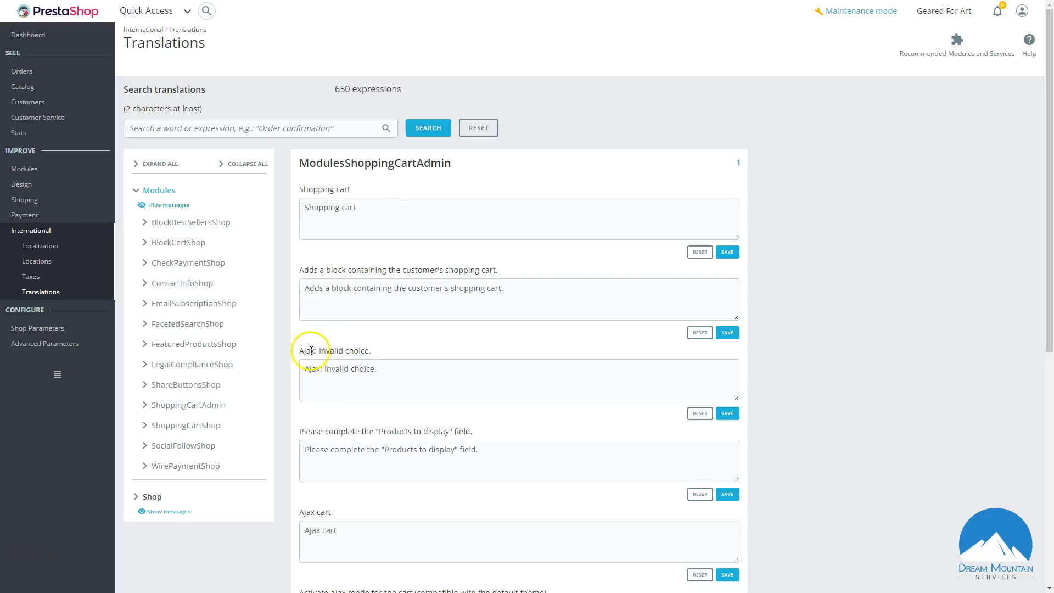
drag(535, 287, 306, 266)
triple_click(393, 377)
scroll(392, 377, down, 2)
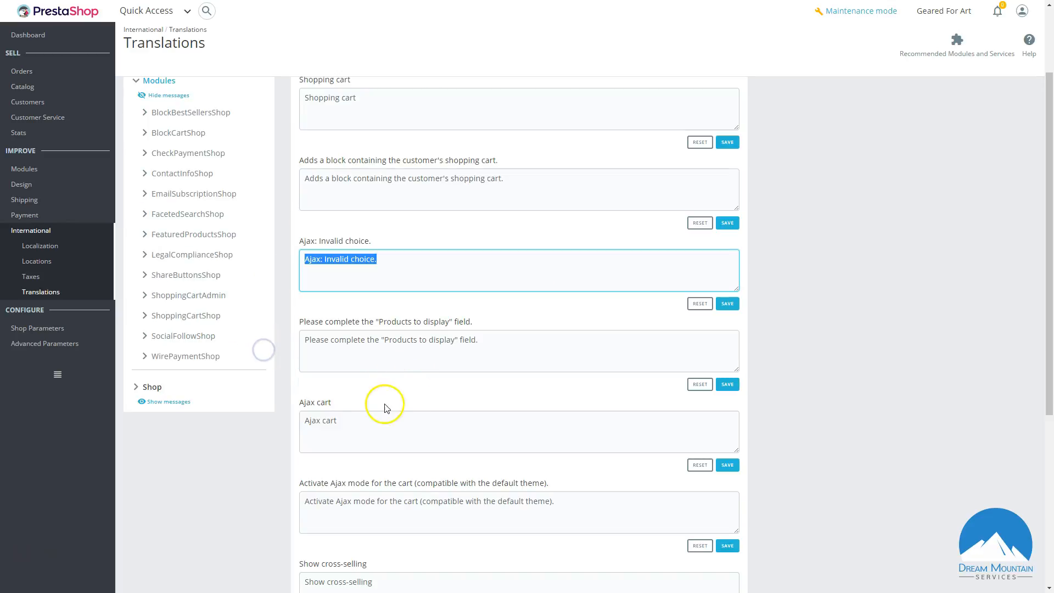
triple_click(377, 419)
drag(344, 406, 280, 423)
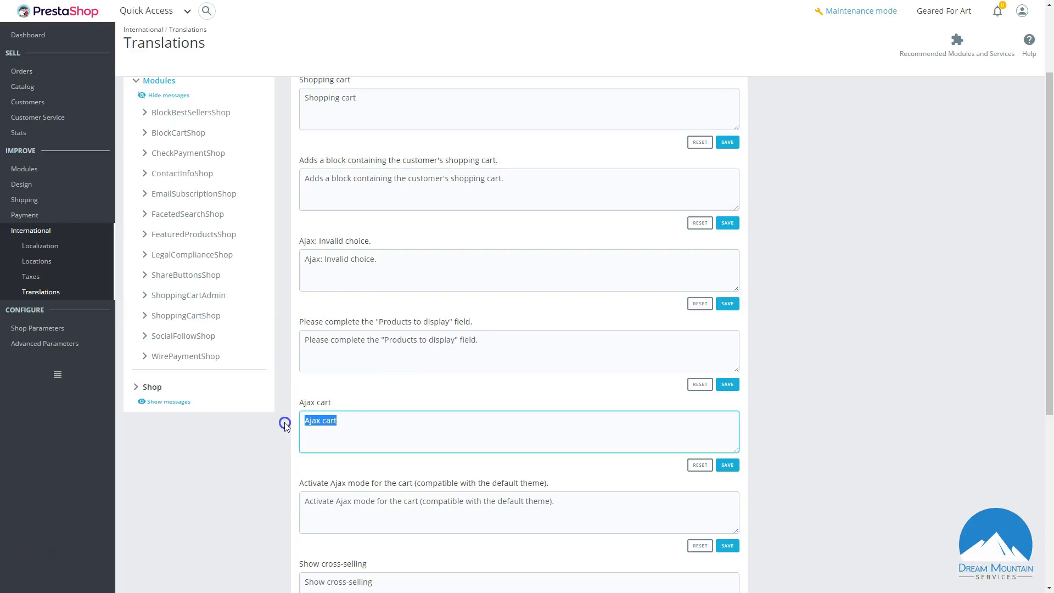
scroll(285, 423, down, 2)
triple_click(524, 390)
triple_click(398, 476)
scroll(434, 475, down, 3)
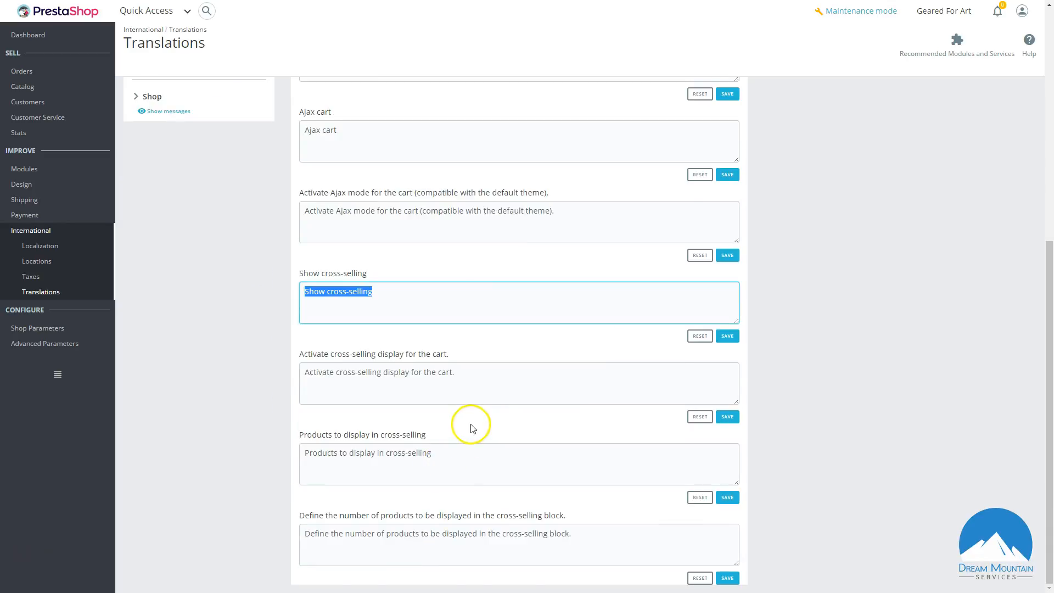
scroll(471, 428, up, 7)
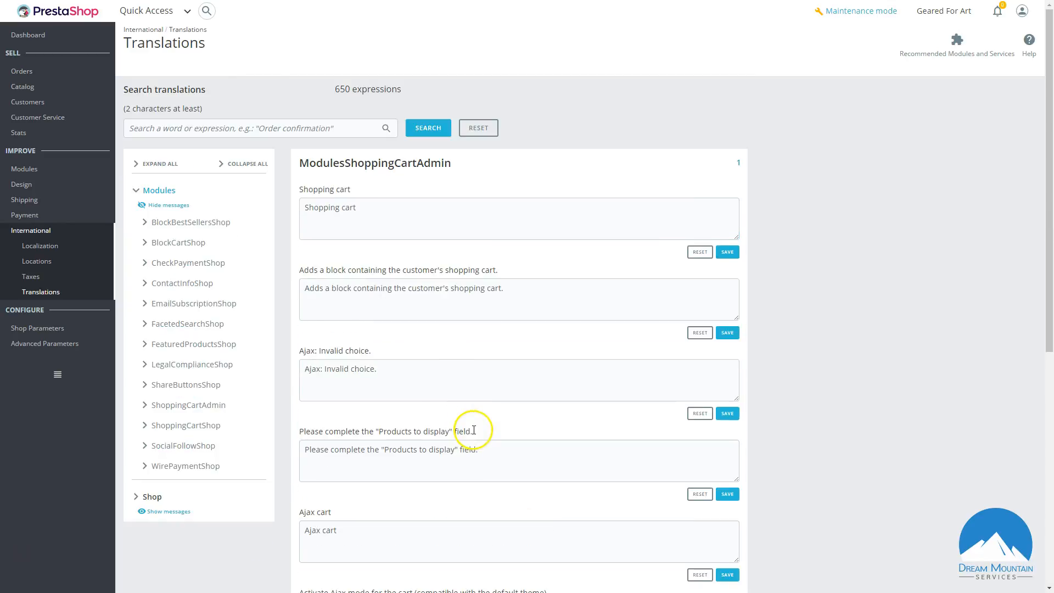
Expand all translation groups and examine the FeaturedProductsShop, Theme and FormsErrors expressions.
click(162, 164)
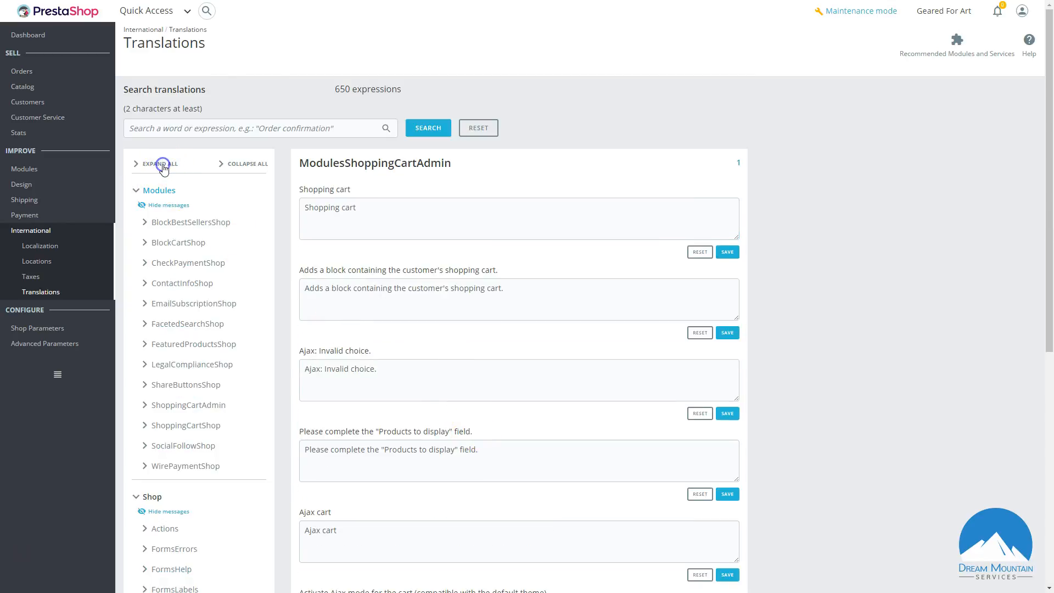
click(198, 344)
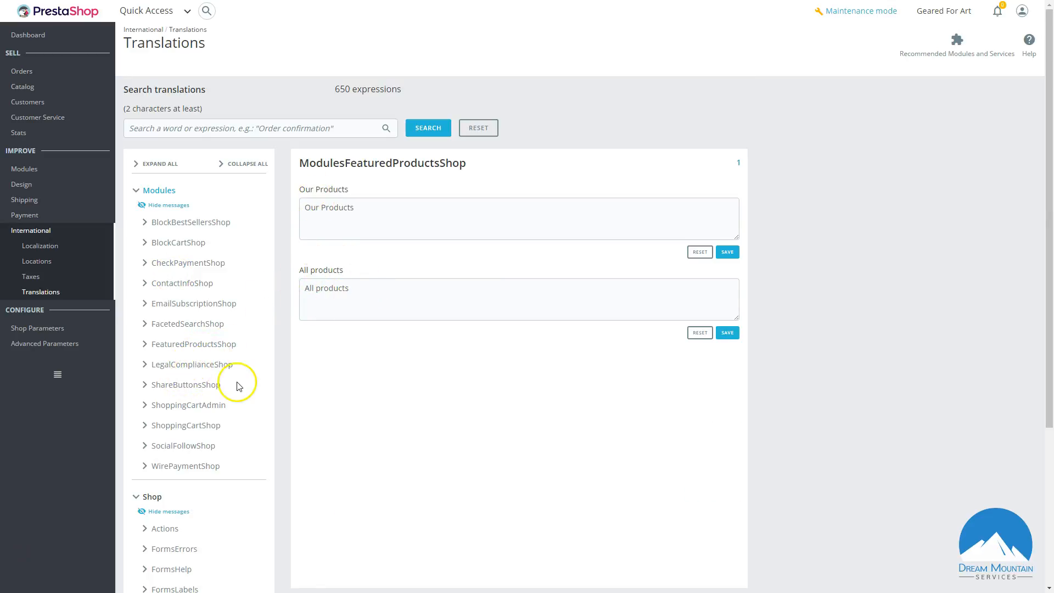
scroll(230, 378, down, 4)
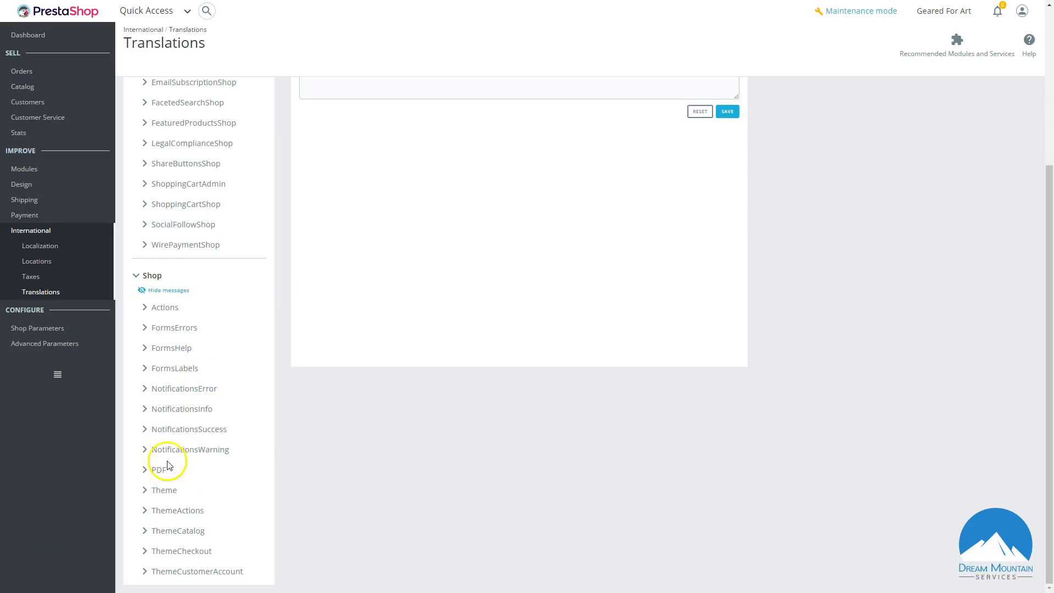
click(160, 492)
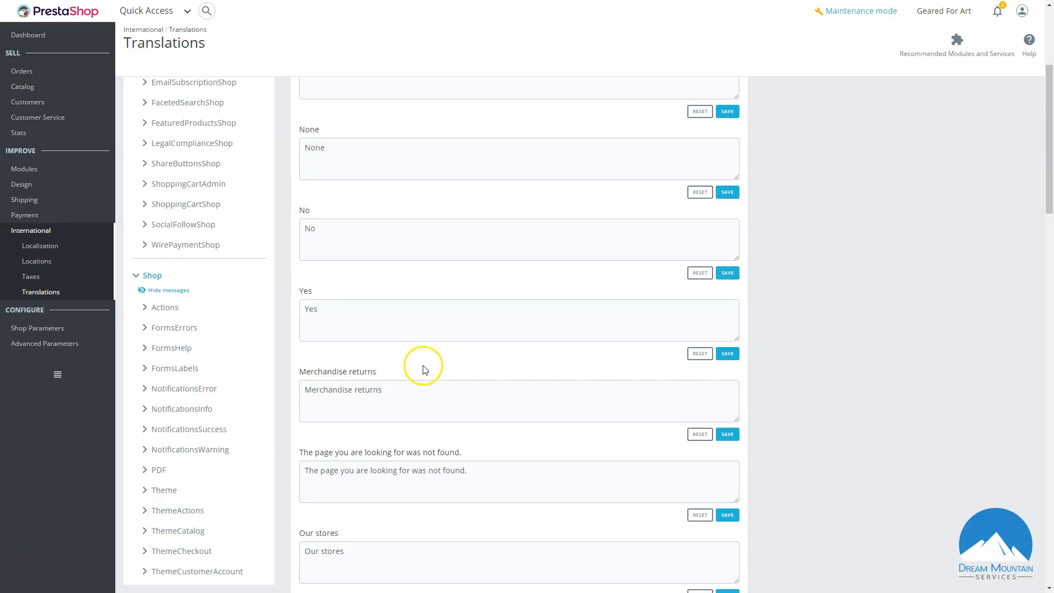
scroll(196, 457, down, 2)
scroll(196, 457, up, 3)
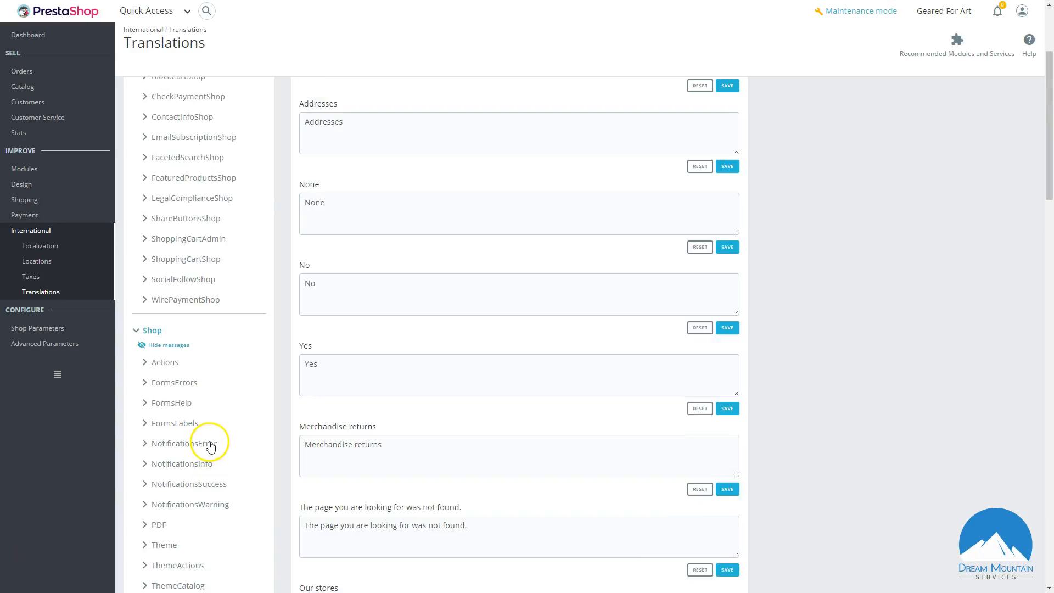
click(174, 406)
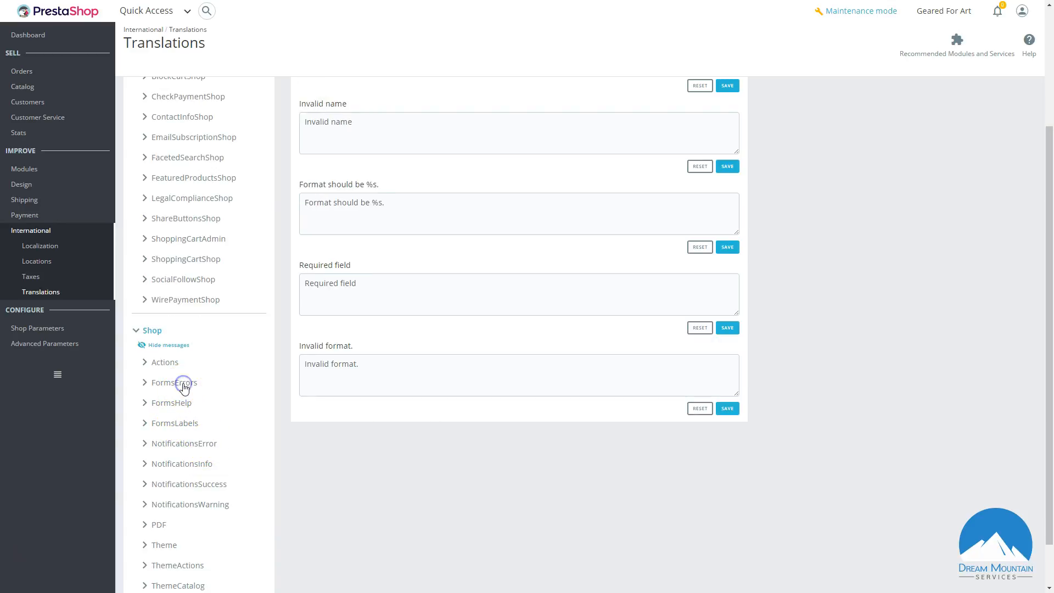
Review the error texts in the FormsErrors translations, particularly "Invalid name" and "Invalid format.".
scroll(198, 483, up, 3)
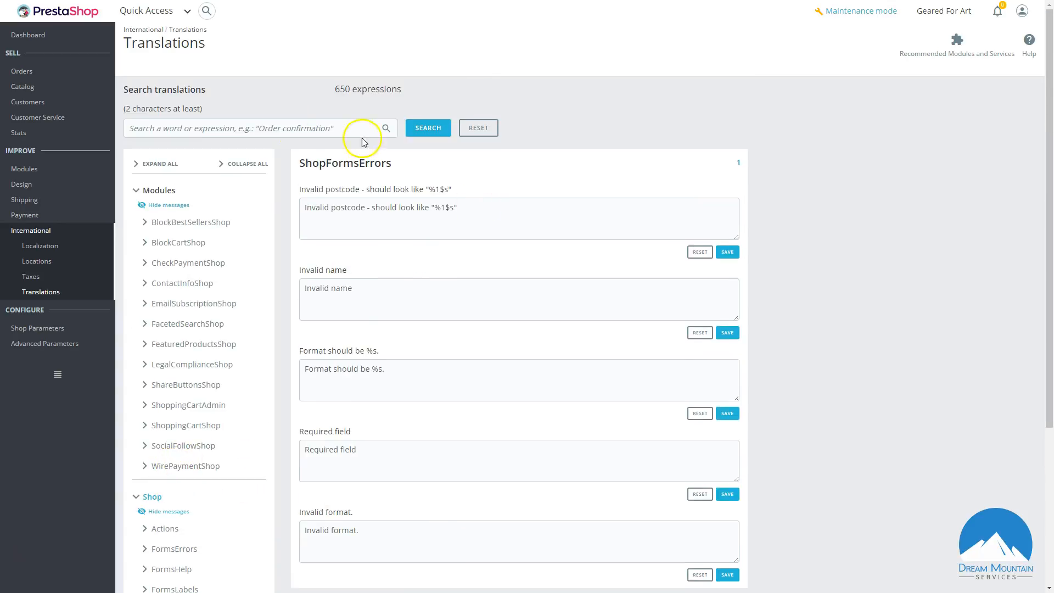
drag(377, 291, 280, 283)
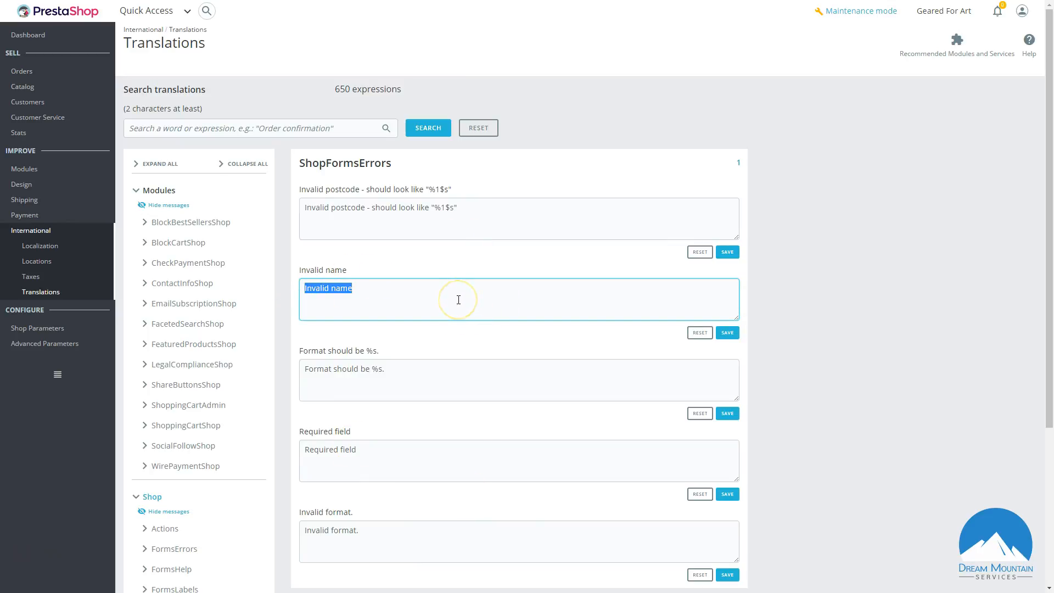
scroll(458, 299, down, 2)
drag(376, 426, 302, 425)
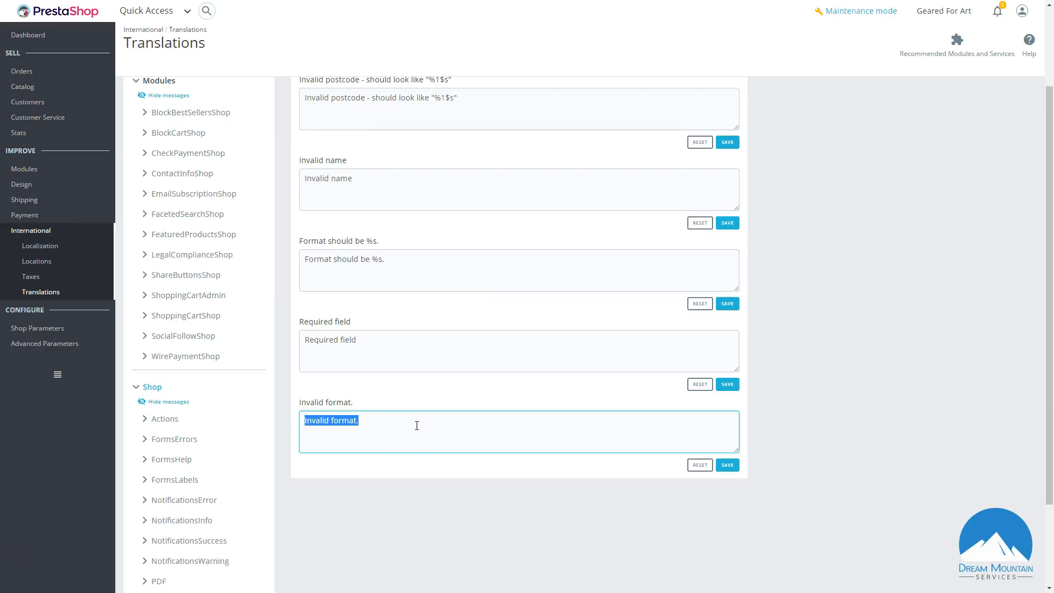
scroll(423, 421, up, 2)
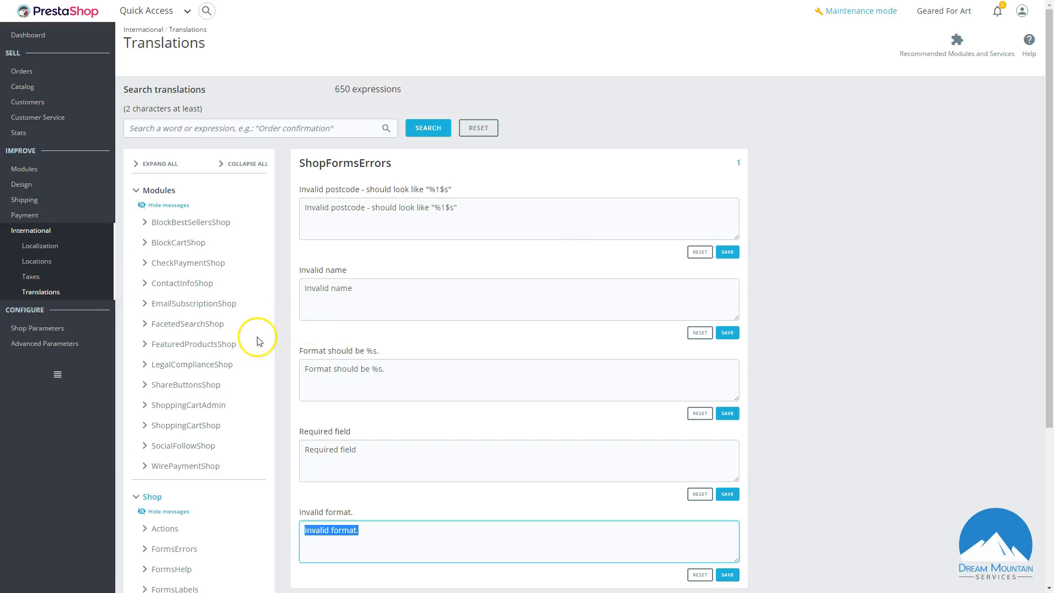
Reword the ShoppingCartShop module's cross-selling translation to "Customers who purchased this product also were interested in these products:".
click(206, 430)
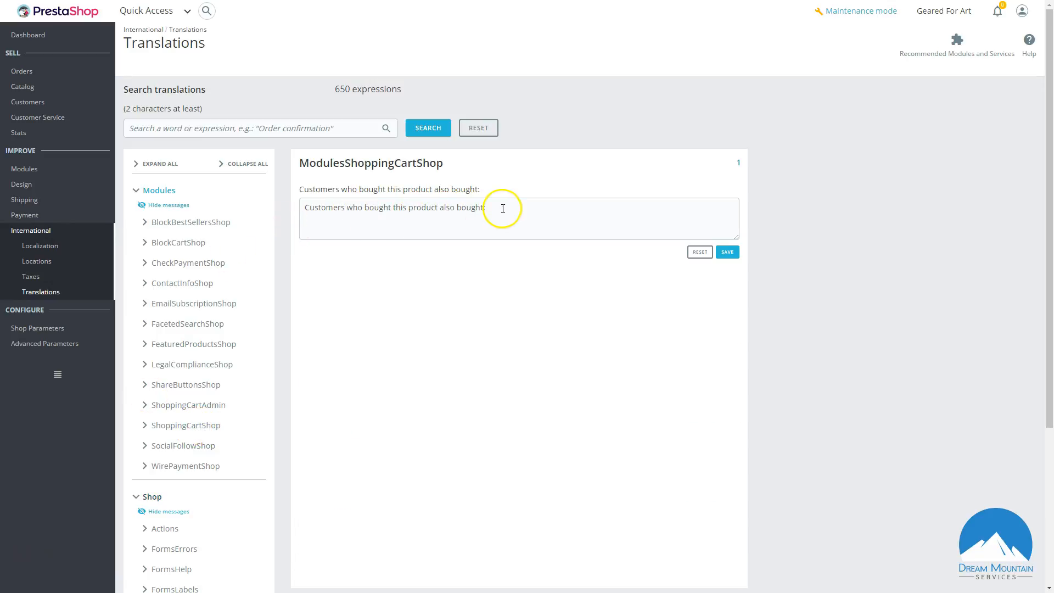
drag(502, 209, 296, 209)
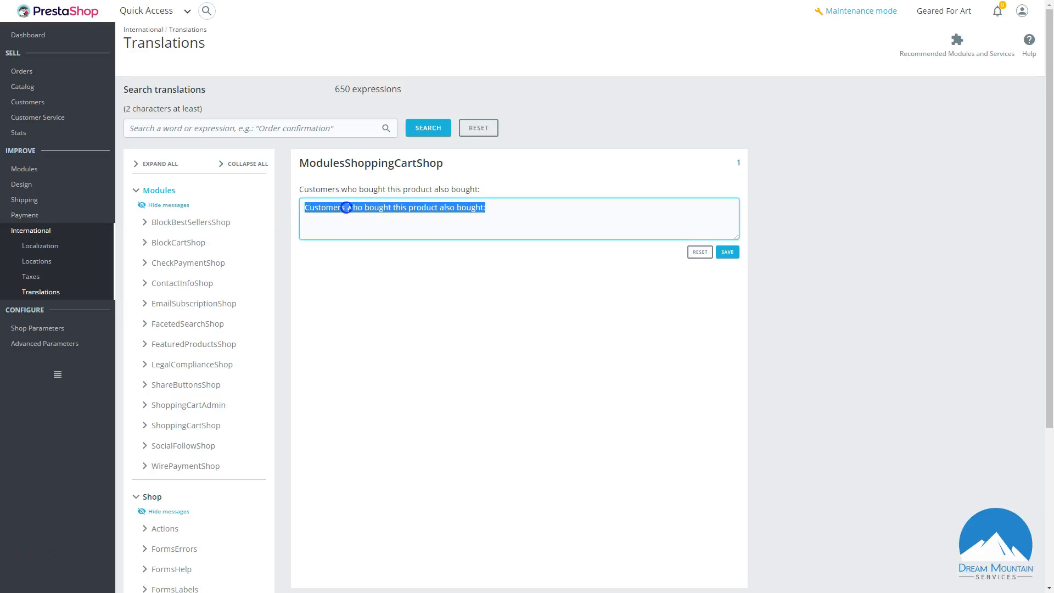
click(350, 208)
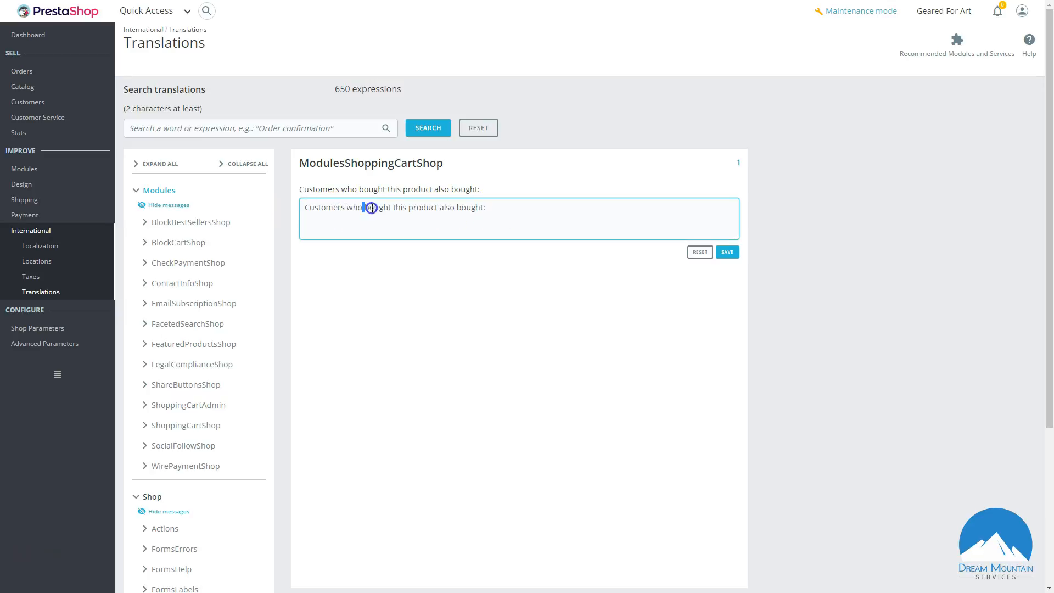
text(pur)
key(BackSpace)
key(BackSpace)
key(BackSpace)
text(purchased)
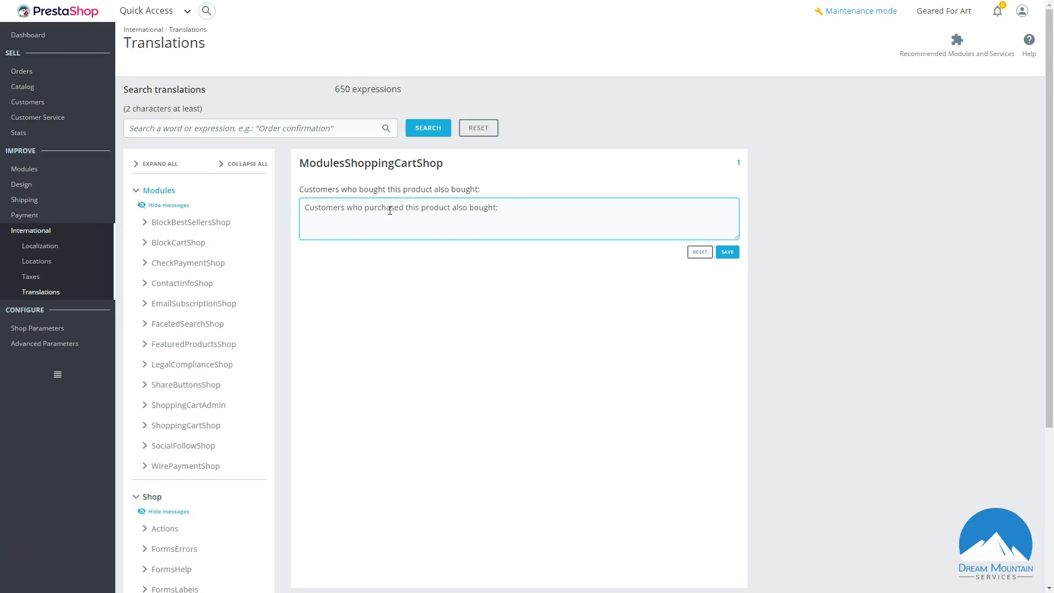
drag(469, 208, 479, 209)
text(w)
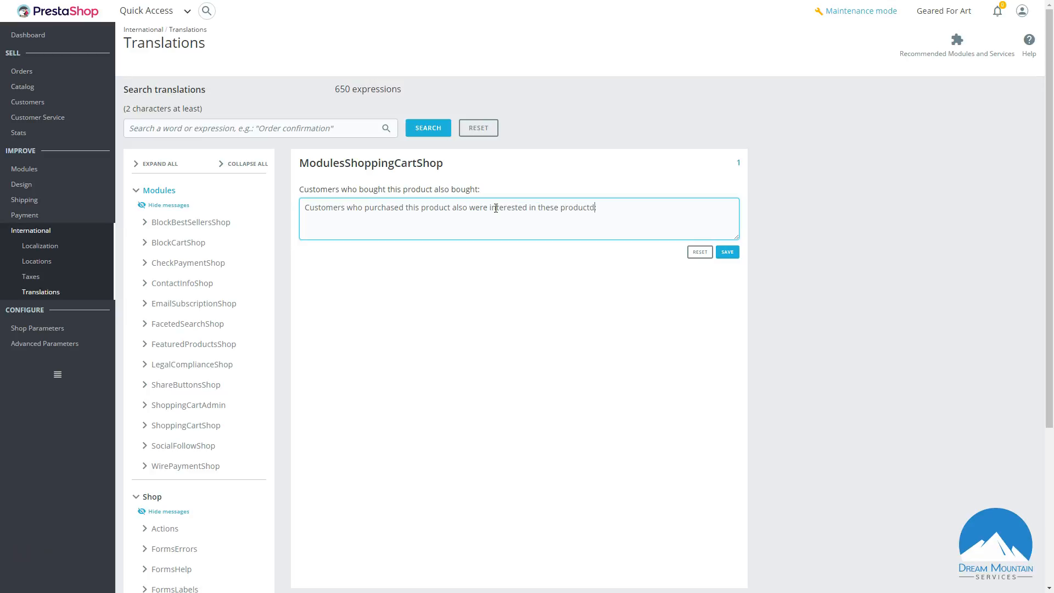
click(523, 265)
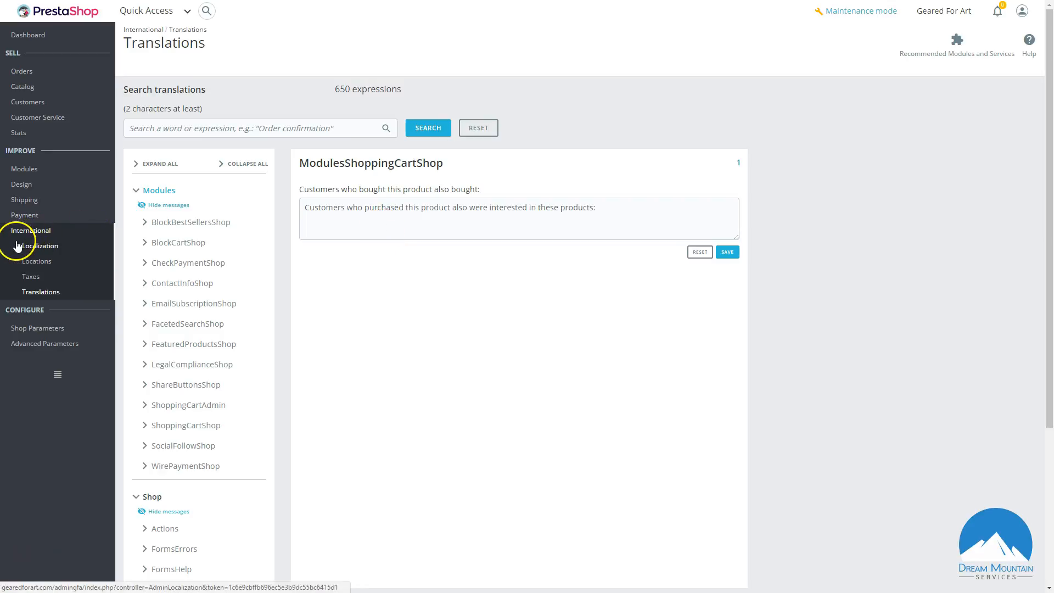
scroll(376, 247, down, 4)
scroll(381, 249, up, 4)
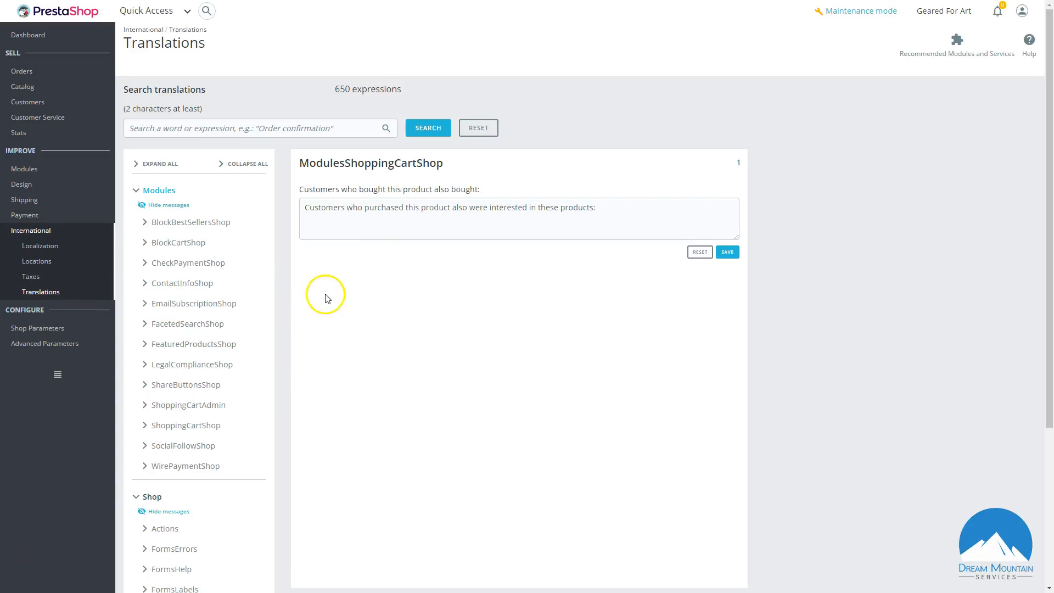
mouse_move(30, 188)
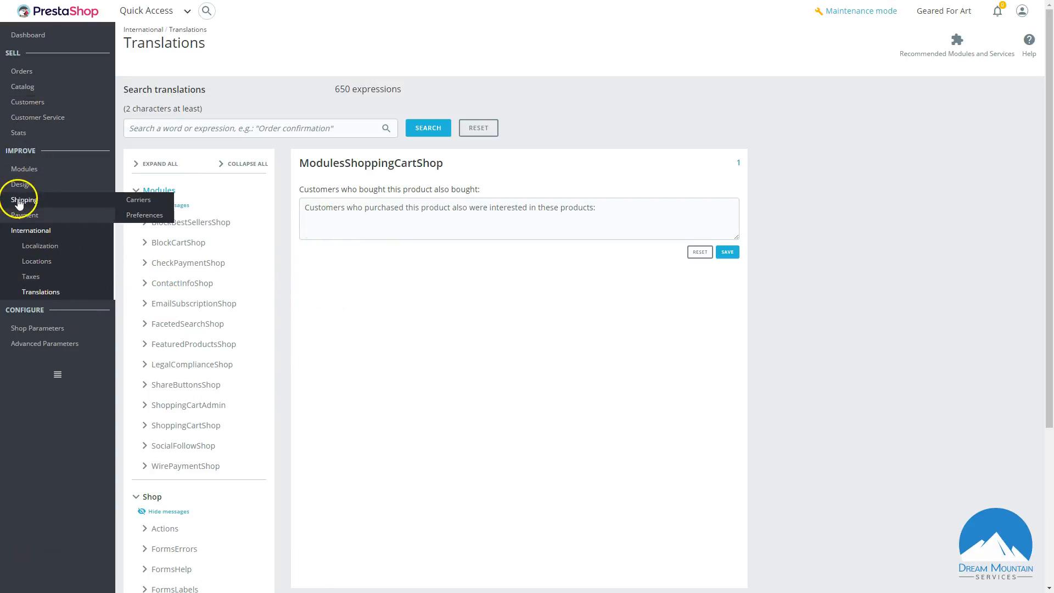
mouse_move(21, 215)
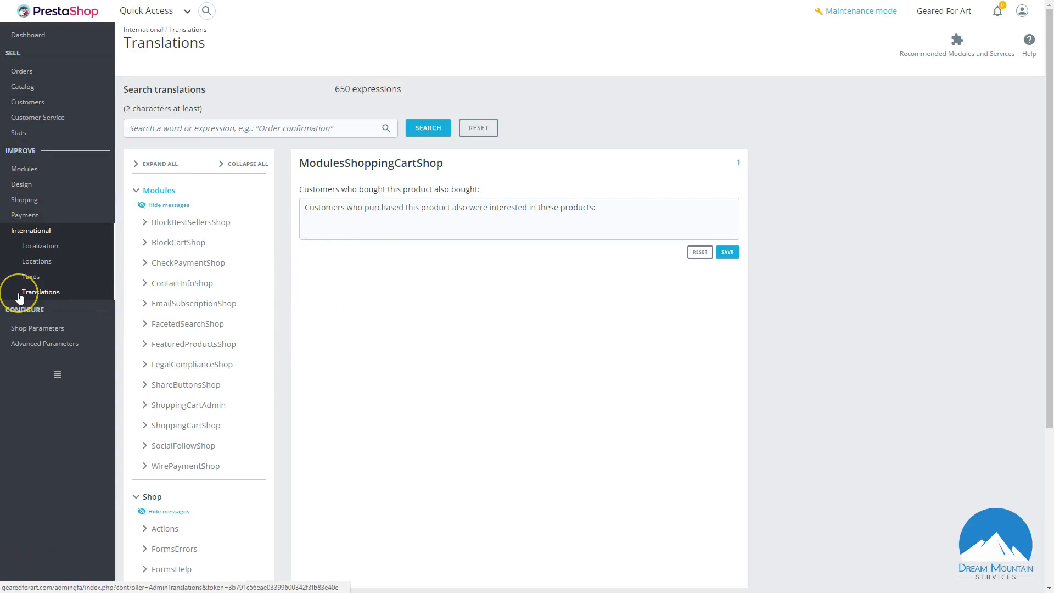